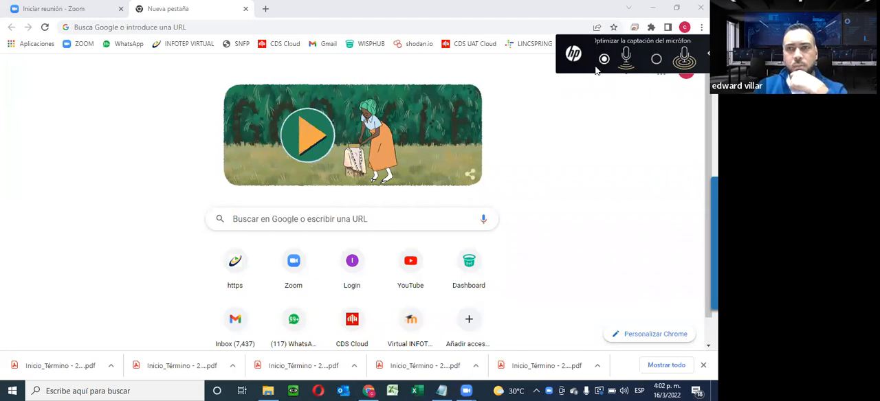
- Open the Virtual INFOTEP login page at taller.infotepvirtual.com
click(147, 29)
text(taller)
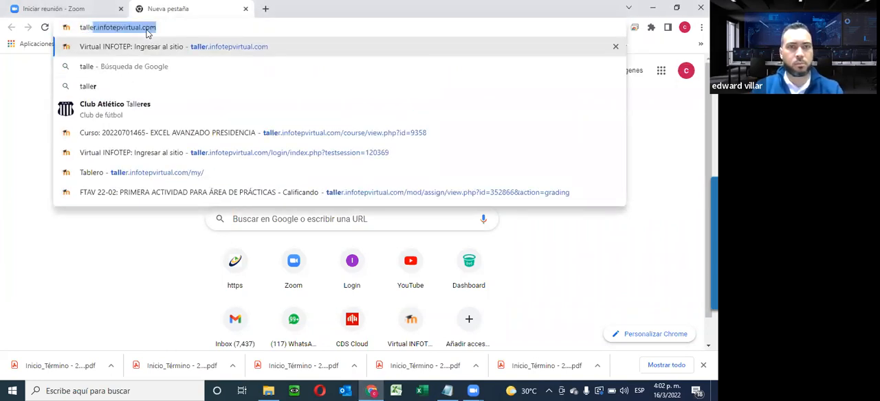
click(202, 48)
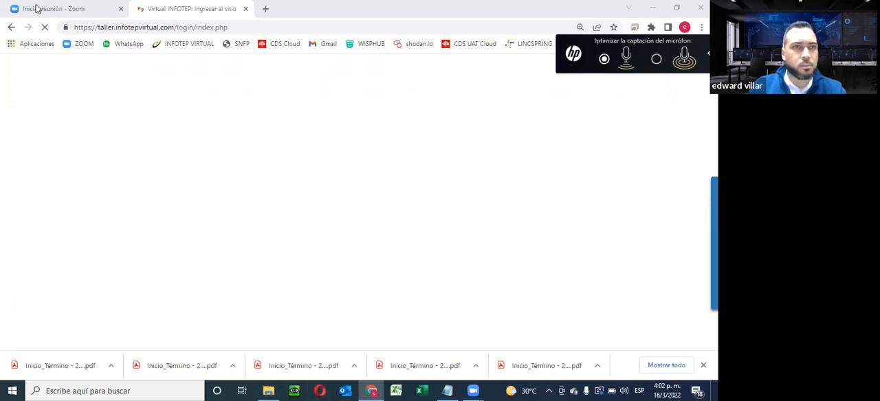
click(72, 9)
click(192, 11)
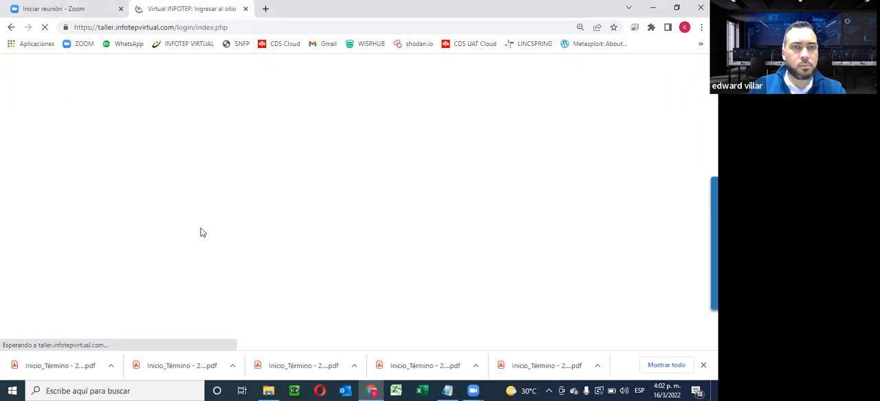
click(550, 391)
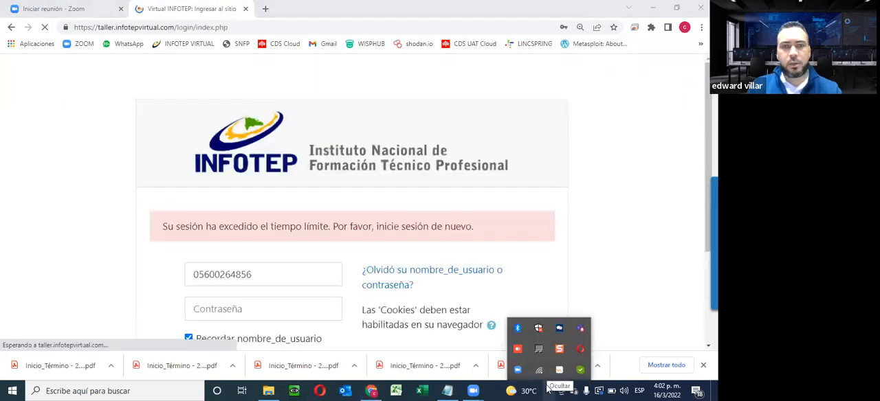
click(548, 389)
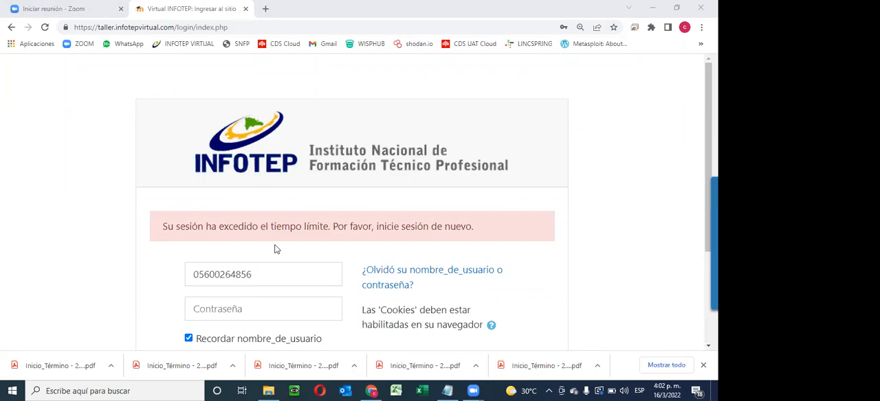
- Fill in the saved username and the account password on the INFOTEP login form and sign in
drag(279, 275, 73, 262)
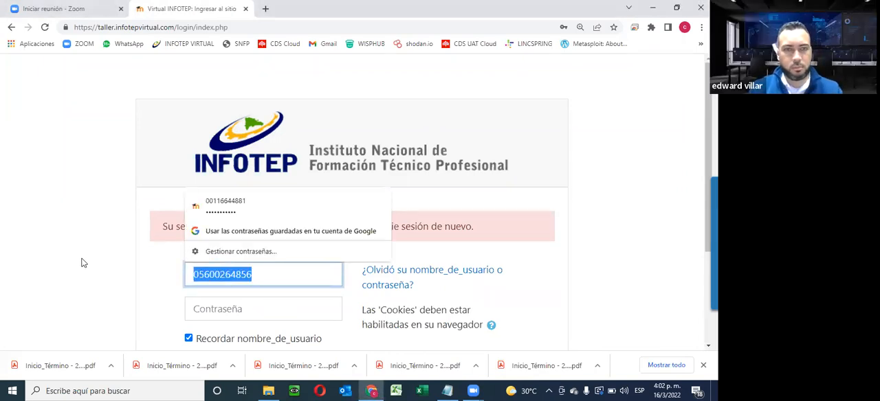
click(245, 202)
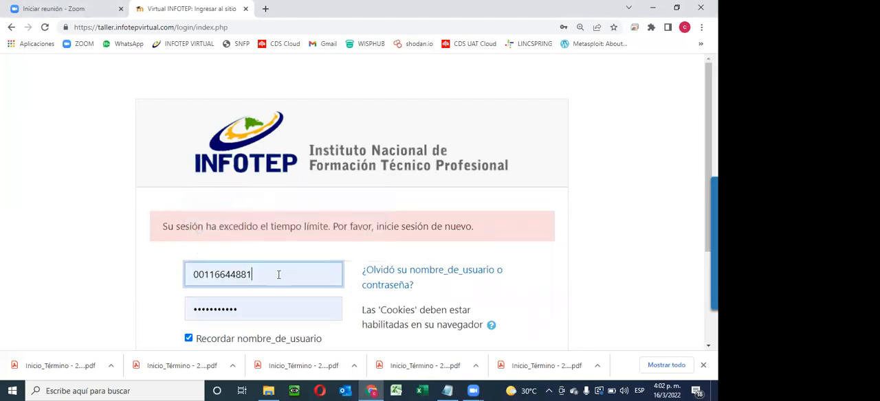
drag(288, 275, 28, 291)
drag(253, 307, 88, 314)
key(ctrl+v)
scroll(362, 325, down, 3)
click(259, 236)
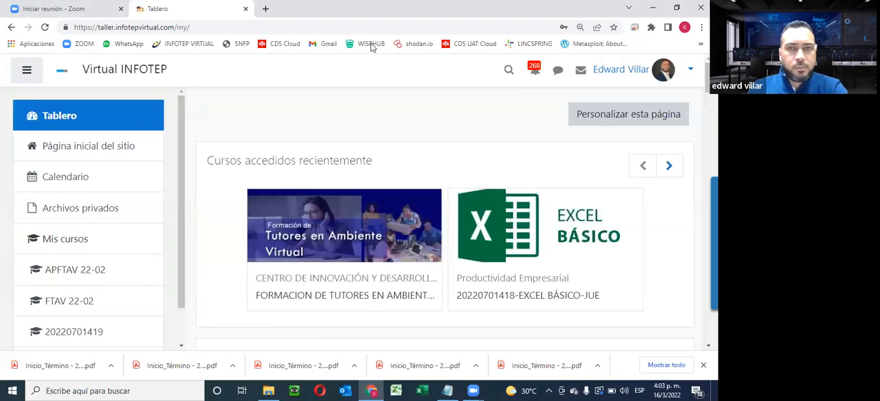
scroll(507, 220, down, 6)
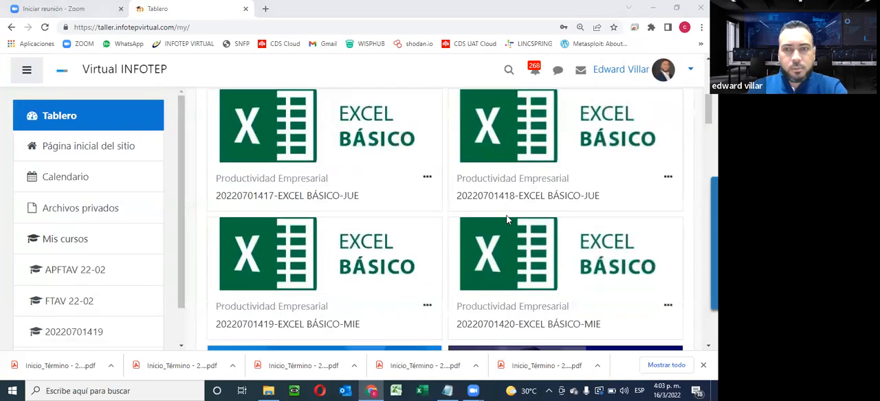
scroll(507, 220, up, 3)
scroll(507, 218, down, 3)
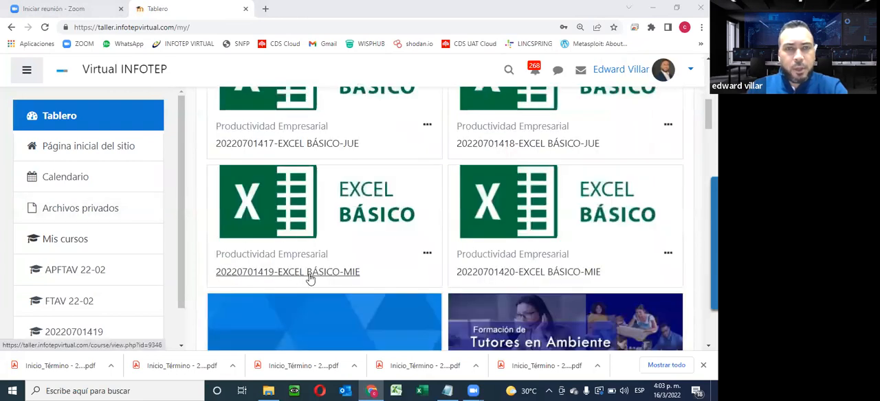
click(282, 275)
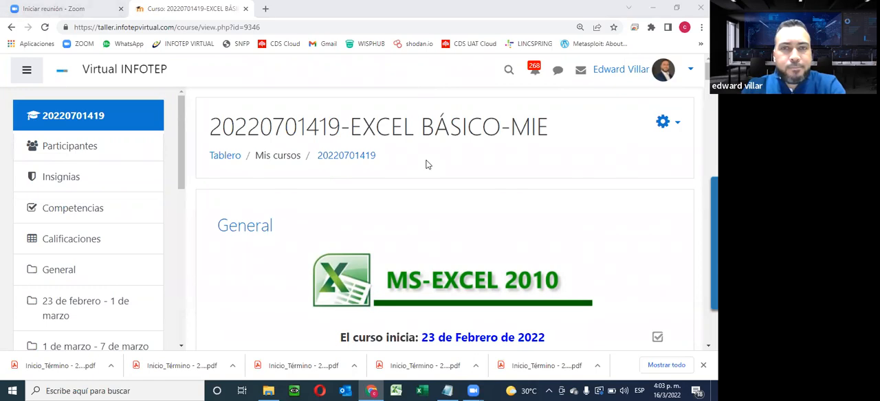
- Examine the course page, from the next virtual meeting notice to the resources and activities of Unidad 4 and Unidad 5
scroll(479, 225, down, 15)
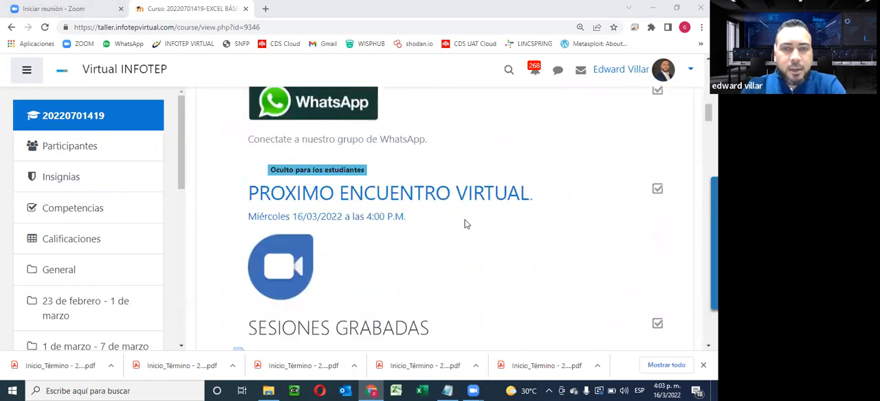
scroll(464, 224, down, 20)
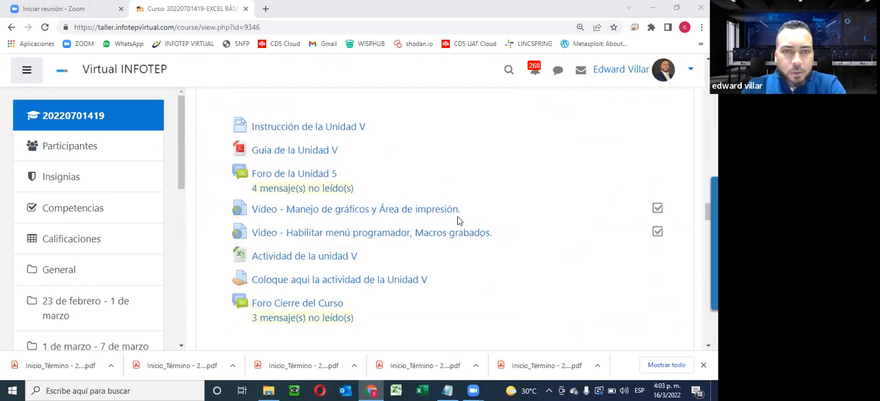
scroll(454, 220, down, 2)
scroll(455, 218, up, 8)
scroll(454, 220, up, 2)
scroll(454, 220, down, 1)
scroll(454, 220, up, 1)
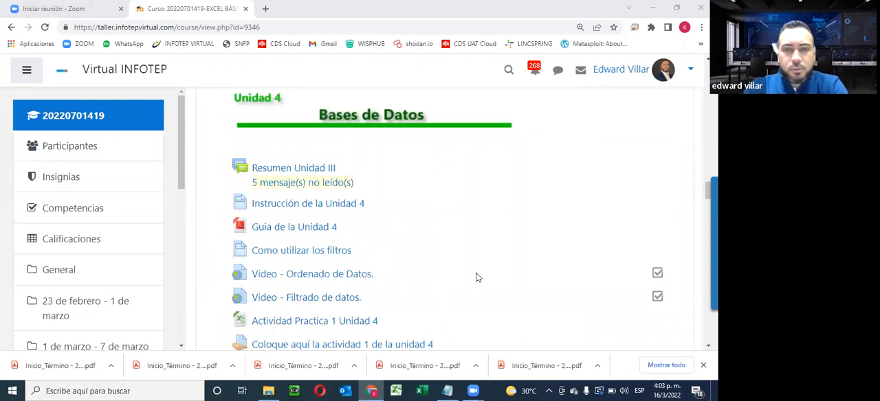
scroll(472, 276, down, 1)
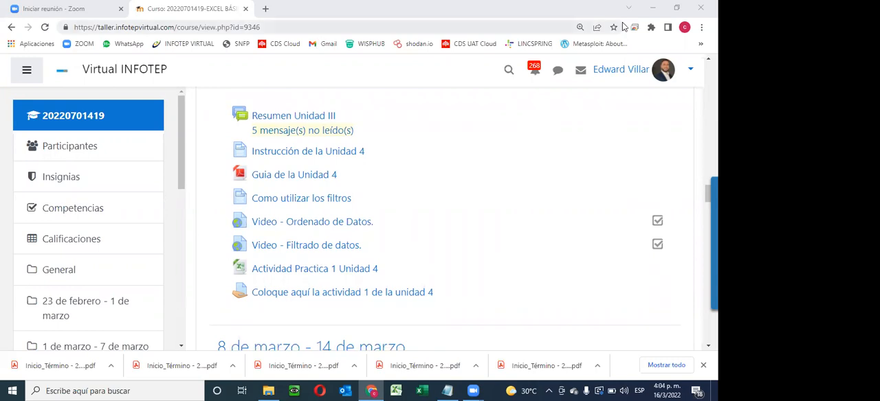
key(XF86AudioRaiseVolume)
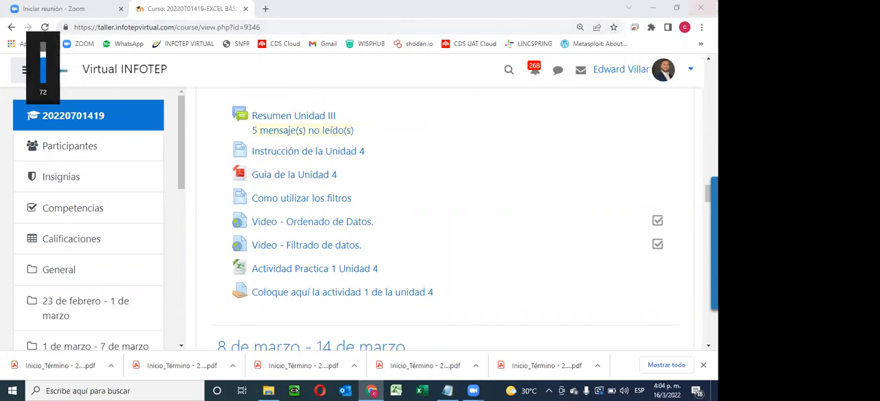
scroll(436, 228, down, 2)
scroll(437, 229, down, 2)
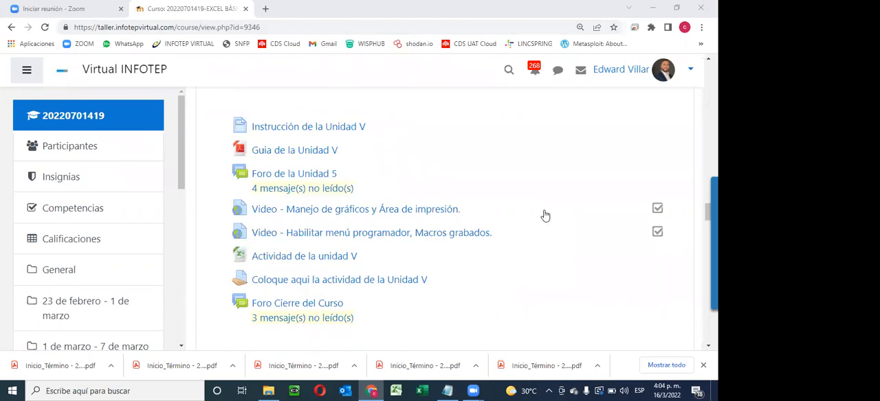
scroll(545, 216, up, 2)
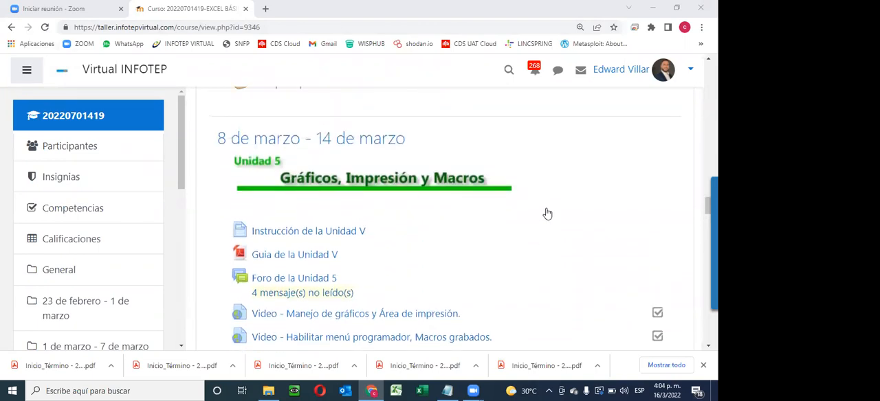
scroll(547, 214, up, 15)
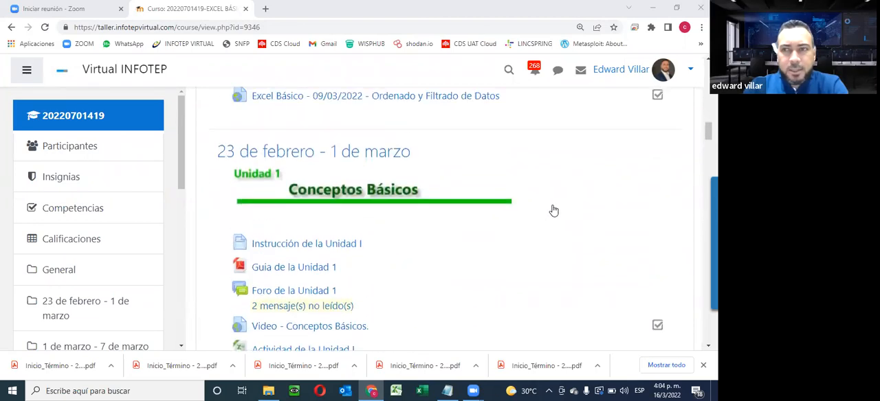
scroll(553, 210, up, 5)
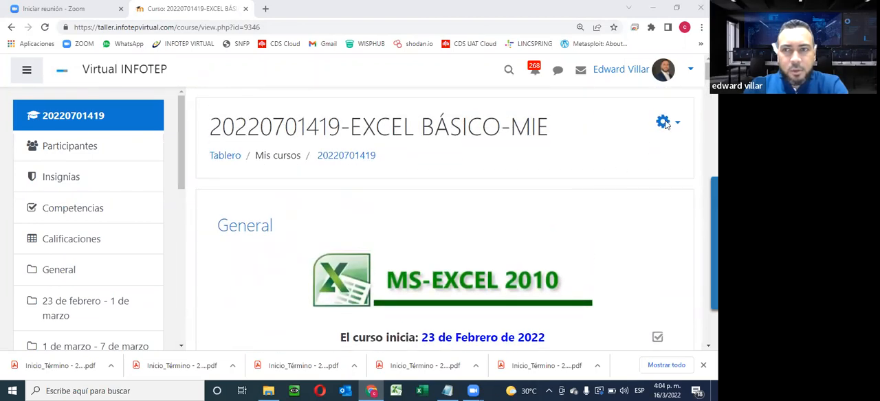
click(677, 125)
click(538, 166)
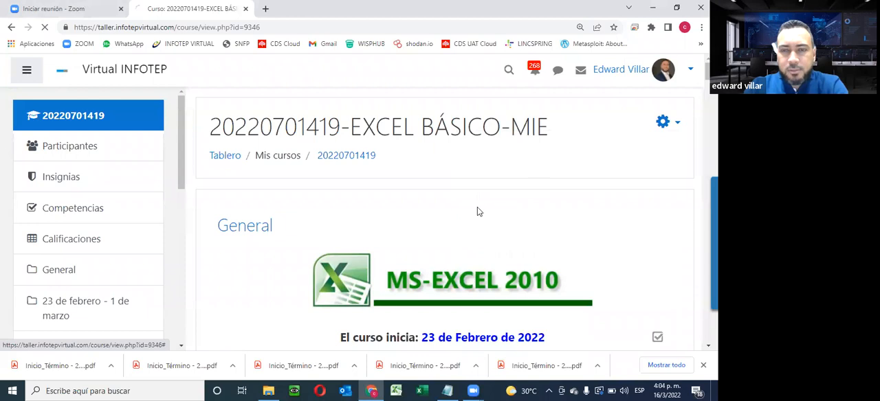
scroll(521, 94, down, 3)
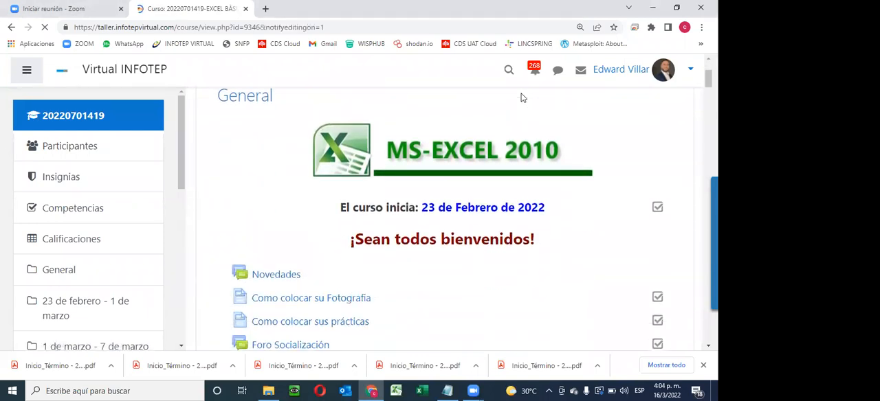
scroll(520, 97, down, 6)
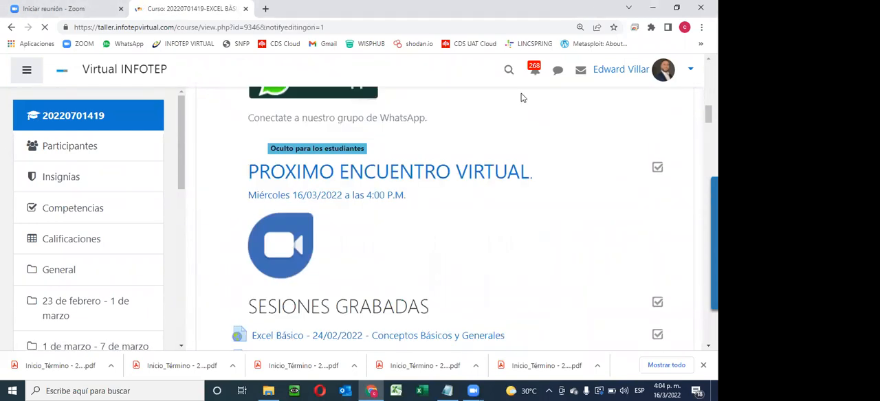
scroll(521, 98, down, 5)
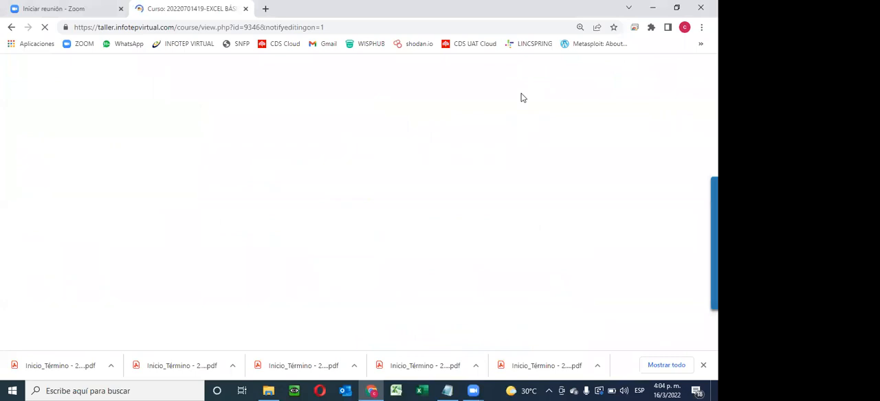
- Open the assignment "Coloque aqui la actividad de la Unidad V" from the Unidad 5 section in a new browser tab
scroll(521, 97, down, 10)
scroll(521, 98, down, 15)
scroll(474, 144, down, 15)
scroll(473, 145, up, 3)
scroll(474, 144, up, 4)
scroll(392, 190, down, 2)
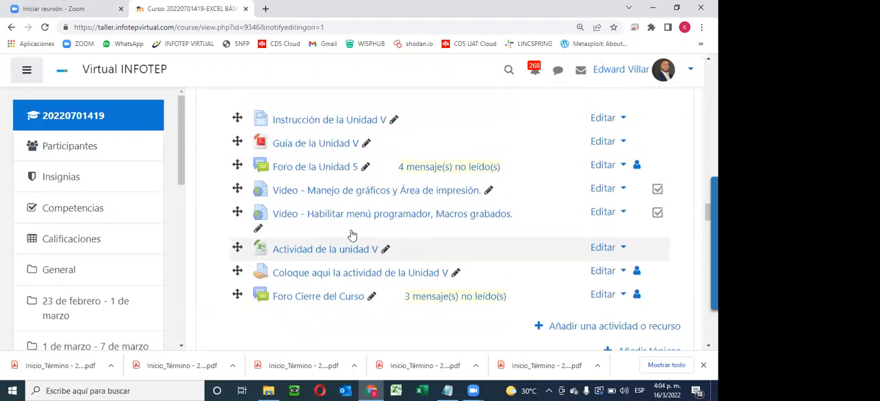
right_click(356, 274)
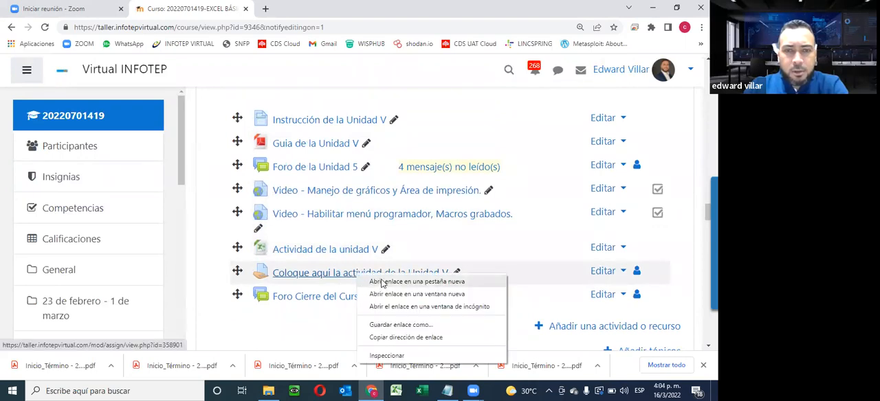
click(382, 282)
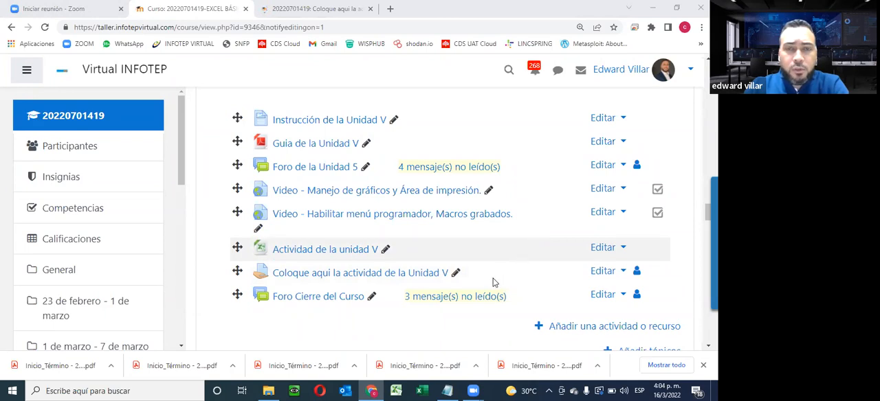
- Open the edit settings of the "Coloque aqui la actividad de la Unidad V" assignment in another new tab
click(608, 273)
right_click(568, 254)
click(604, 257)
- Return to the opened Unidad V assignment page and display all of its submissions
click(313, 8)
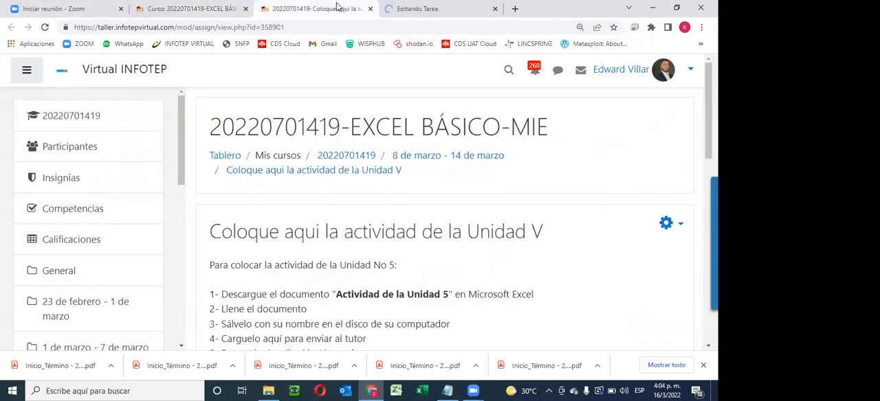
scroll(384, 180, down, 4)
scroll(359, 240, down, 3)
click(398, 280)
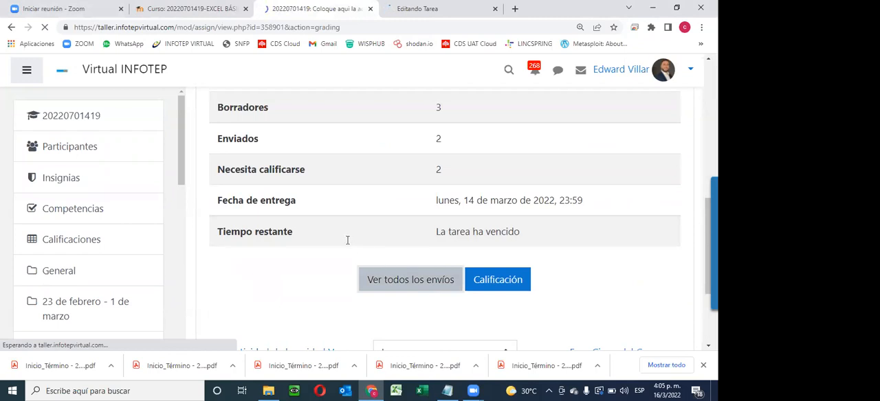
scroll(381, 253, down, 5)
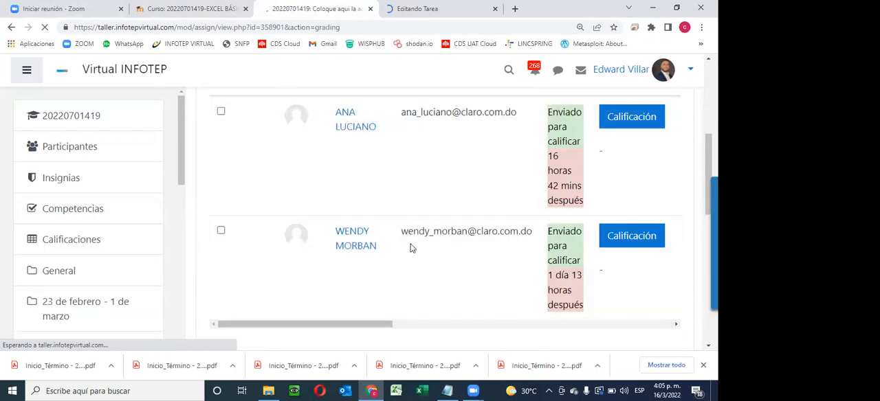
- Search the submissions page for a student's first name, clear the search text and look through the submissions table
key(ctrl+f)
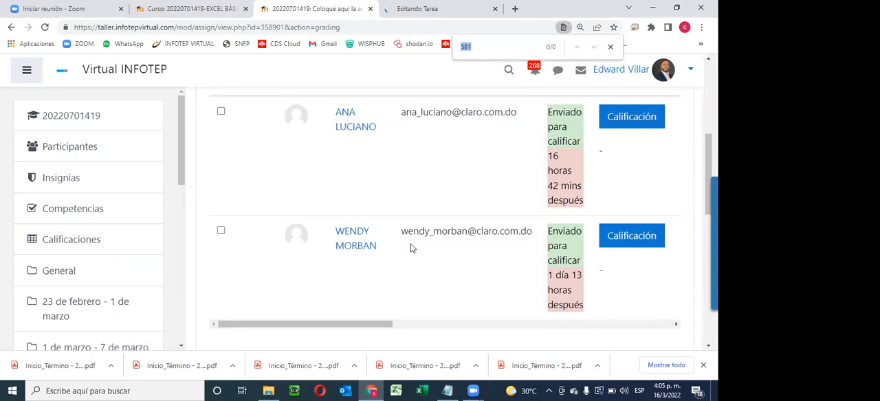
text(gabri)
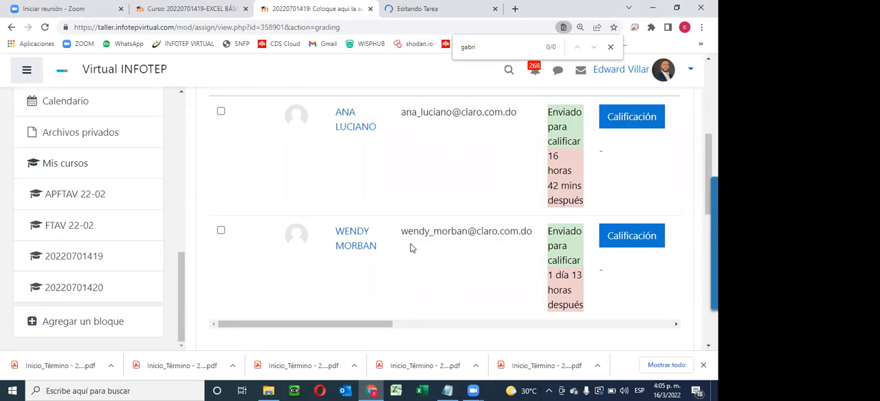
key(BackSpace)
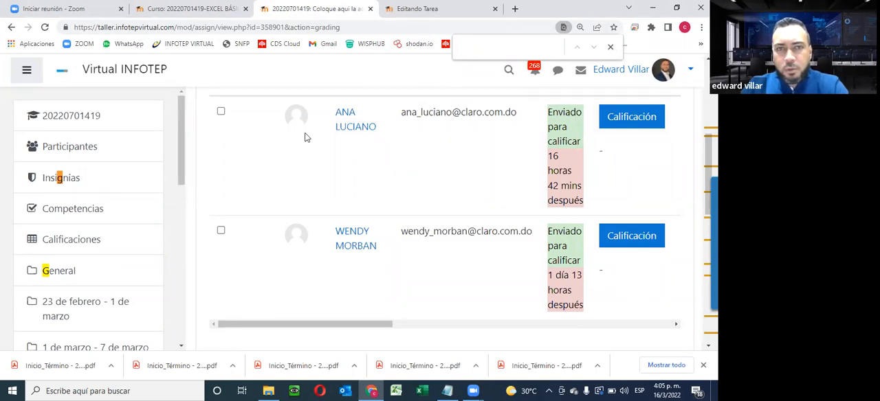
scroll(445, 165, down, 1)
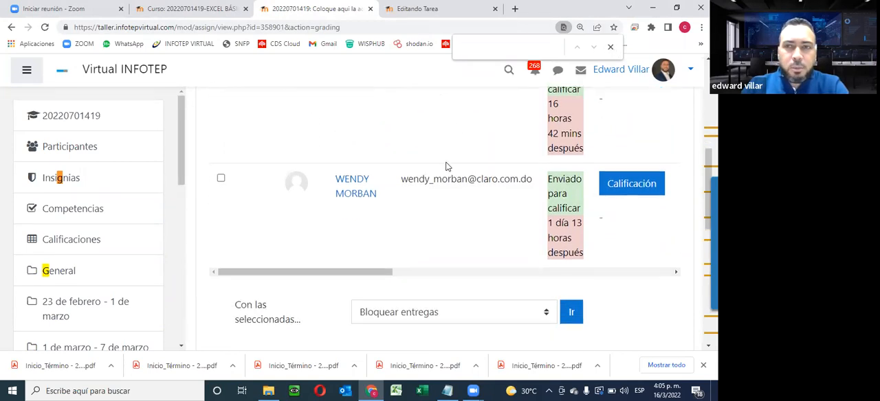
scroll(433, 207, up, 4)
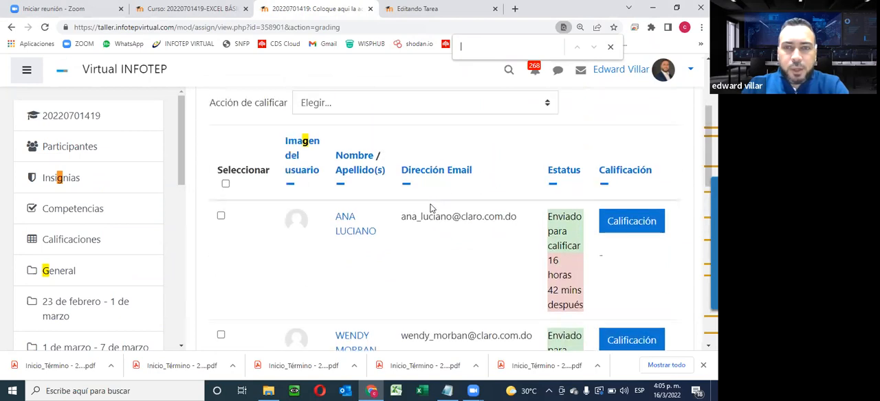
- Set the day of the Unidad V assignment's due date (Fecha de entrega) to 20 and save the changes, displaying the assignment
scroll(430, 209, down, 2)
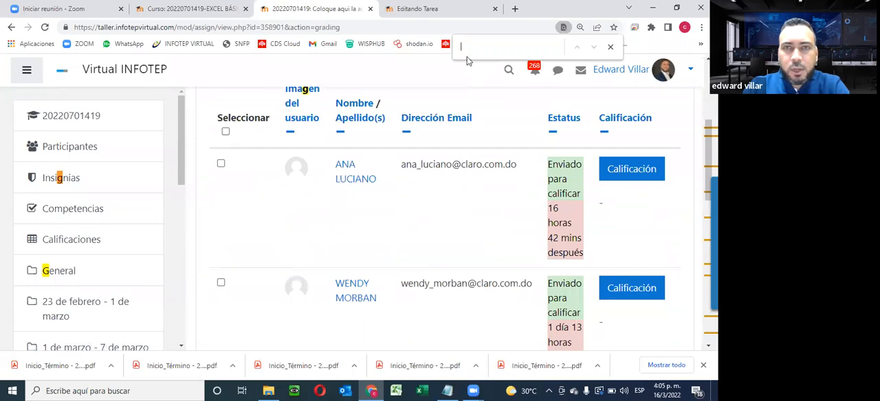
click(448, 9)
scroll(535, 254, down, 3)
scroll(536, 252, down, 5)
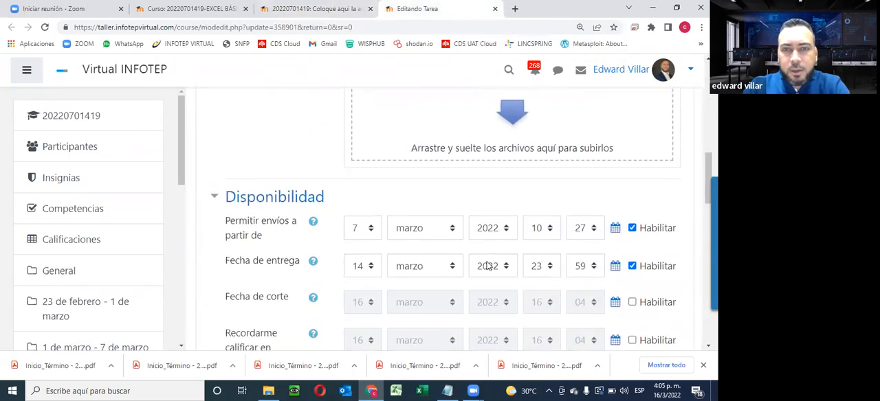
click(371, 267)
scroll(364, 241, down, 2)
key(Return)
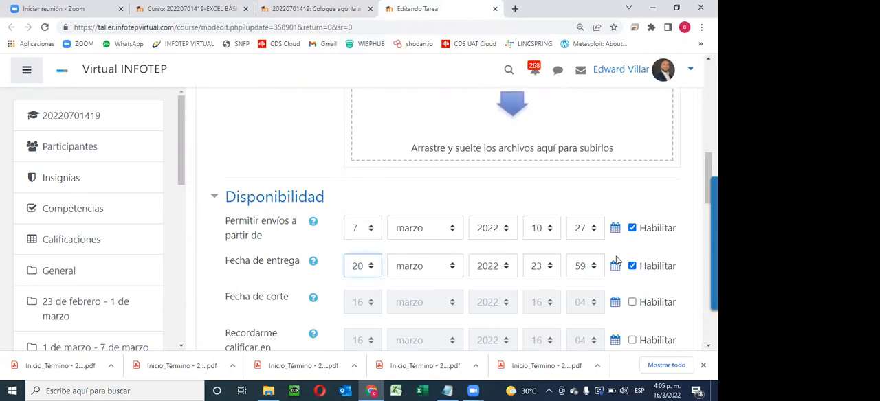
scroll(321, 273, down, 4)
scroll(319, 273, down, 6)
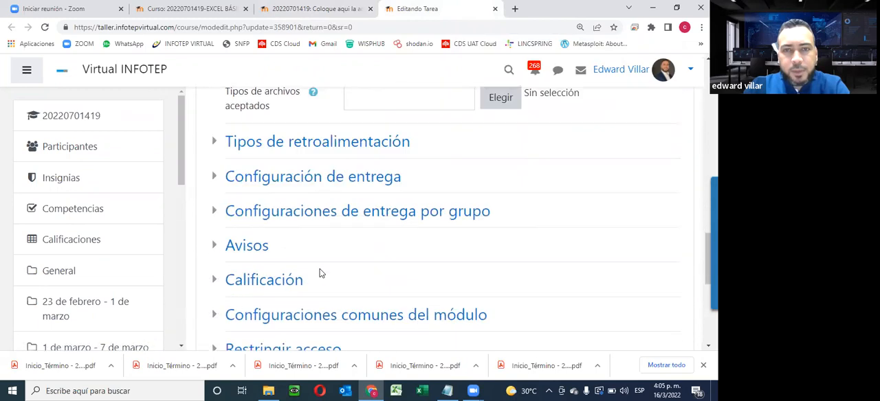
click(608, 283)
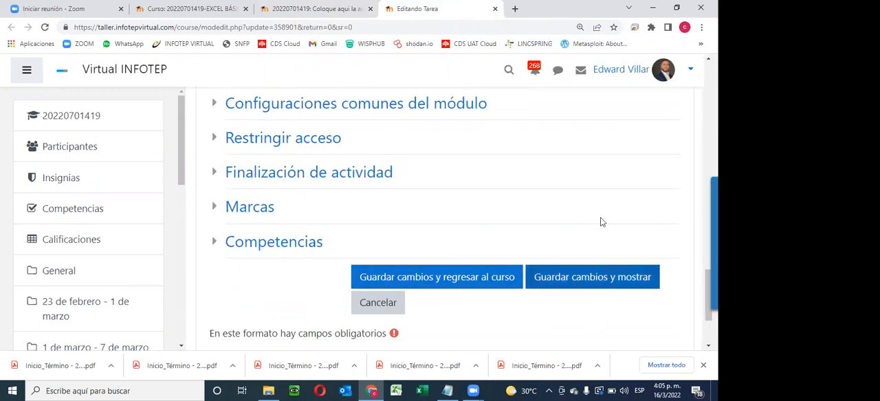
- Return to the course page and close the tab with the Unidad V submissions table
click(351, 14)
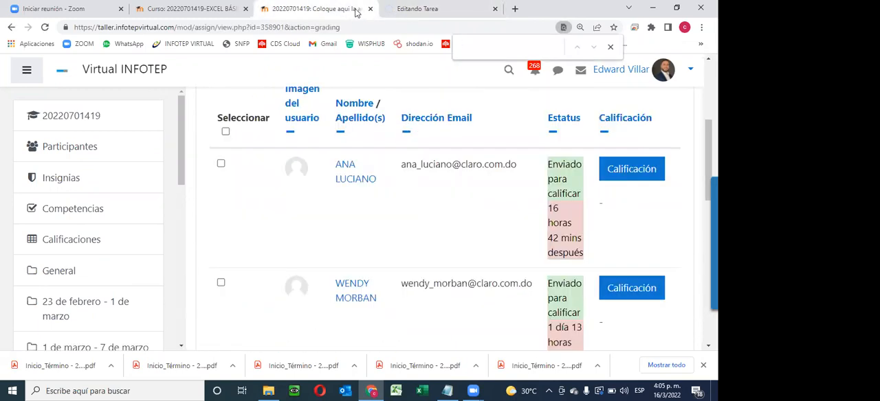
click(193, 9)
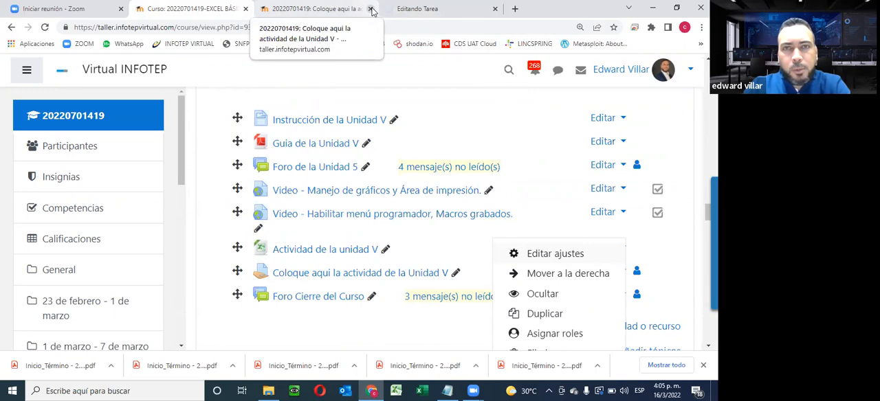
click(371, 9)
- Open the edit settings of the "Coloque aquí la actividad 1 de la unidad 4" assignment in a new browser tab and switch to it
scroll(448, 220, up, 8)
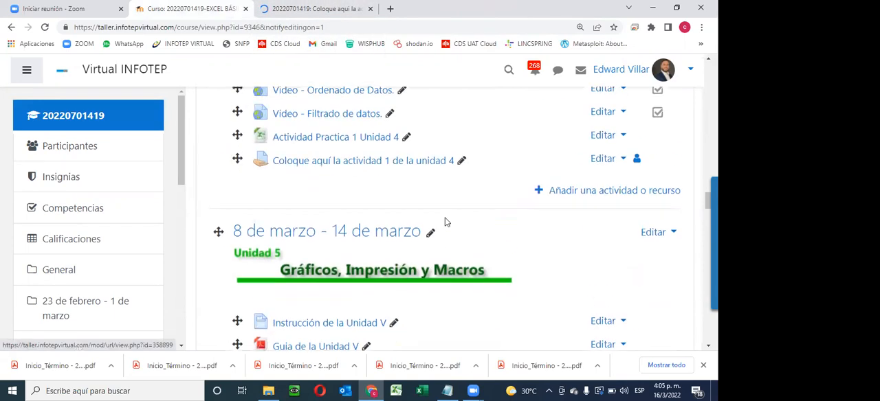
click(615, 275)
scroll(534, 207, down, 2)
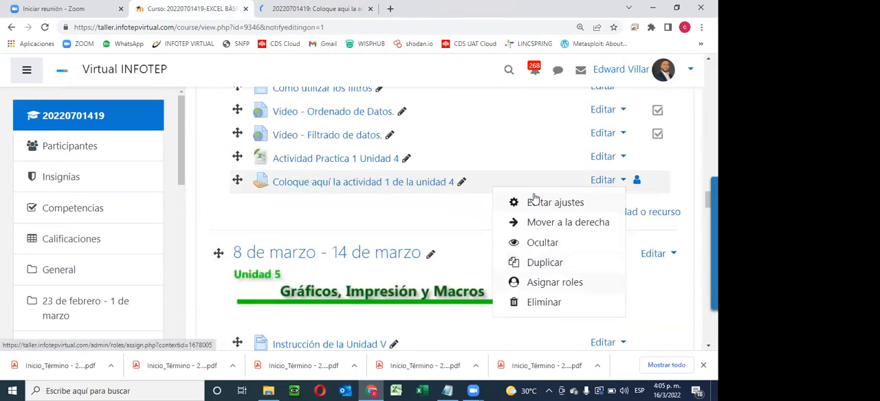
middle_click(547, 206)
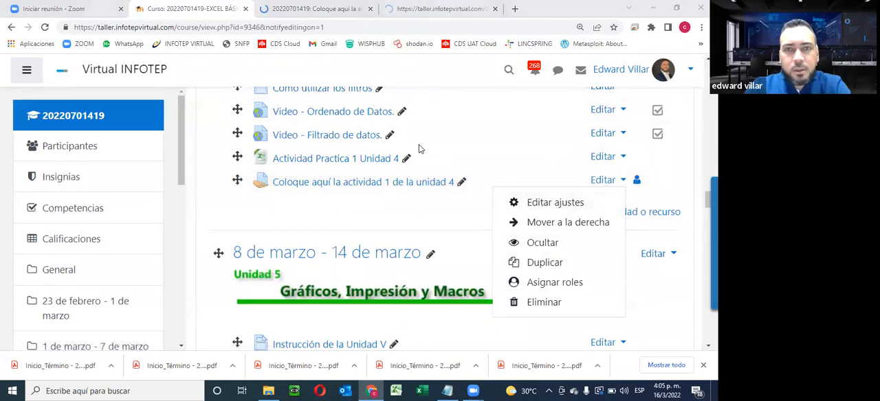
click(405, 9)
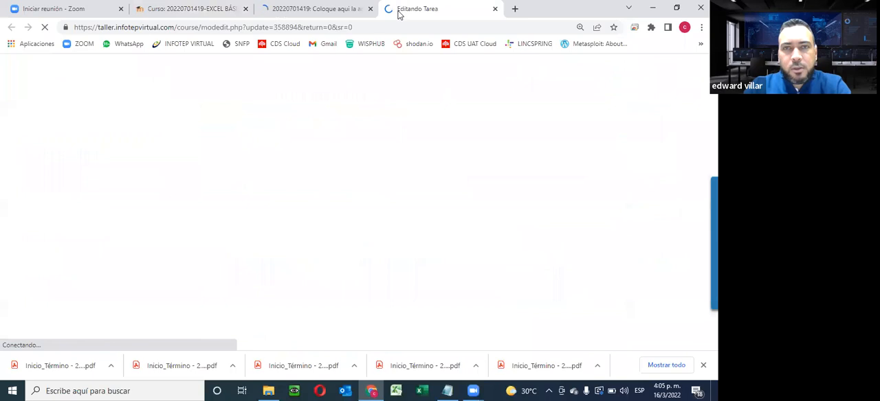
- Check the due date and remaining time in the grading summary on the saved Unidad V assignment page
click(309, 10)
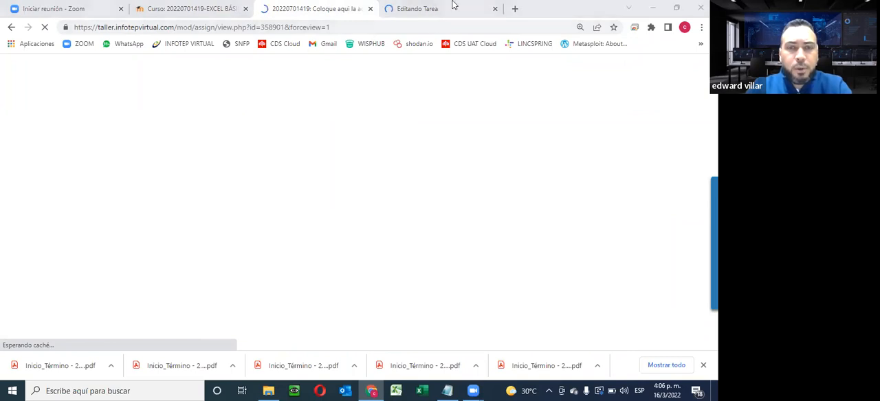
click(444, 6)
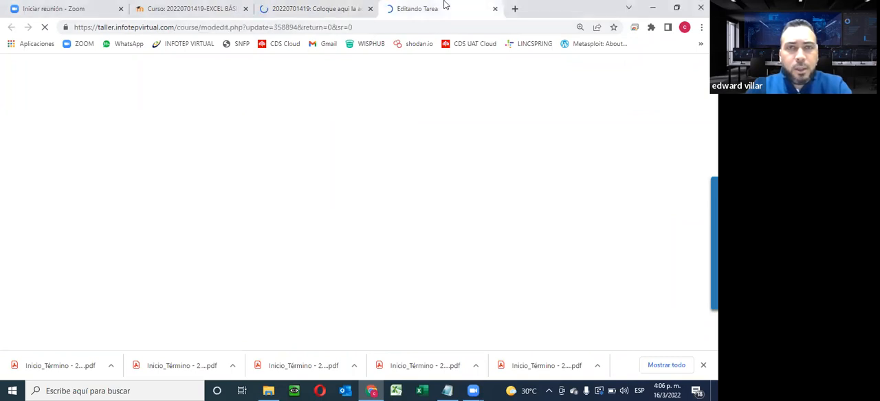
click(317, 9)
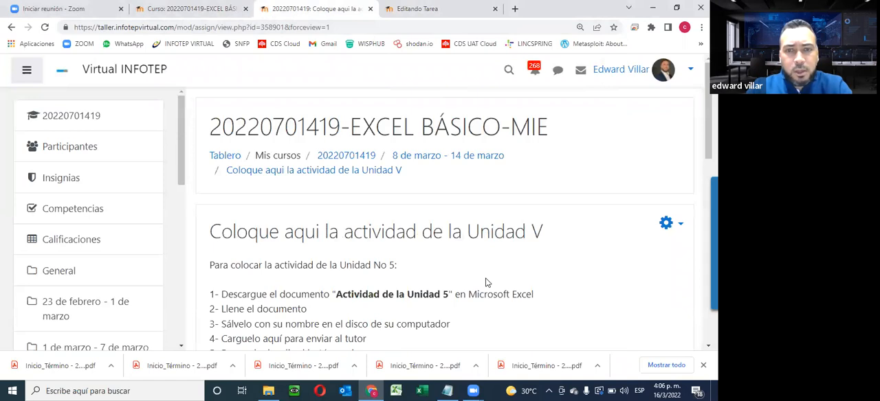
scroll(486, 283, down, 4)
scroll(483, 280, up, 2)
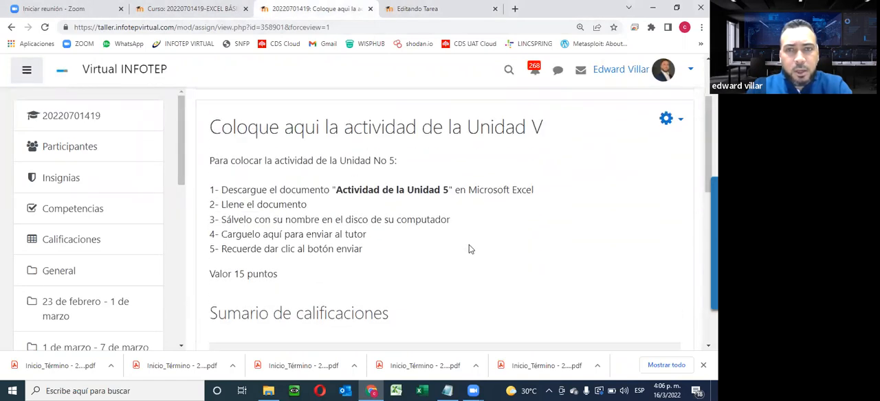
scroll(581, 247, down, 4)
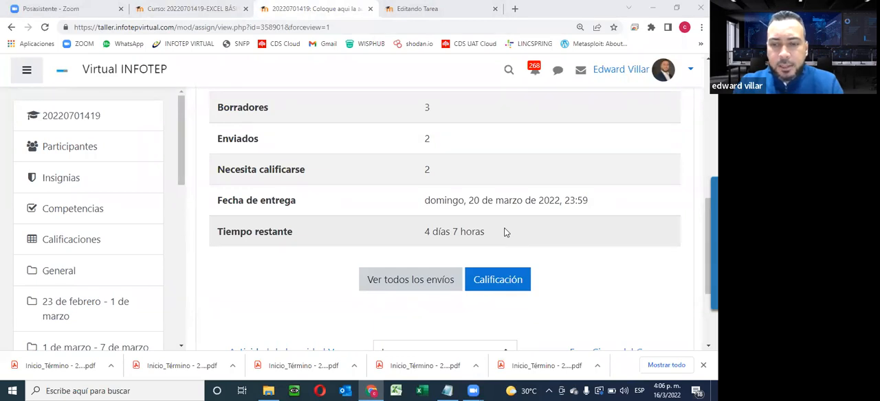
- Set the day of the Unidad 4 assignment's due date (Fecha de entrega) to 20 and save the changes, displaying the assignment
click(411, 7)
scroll(406, 136, down, 5)
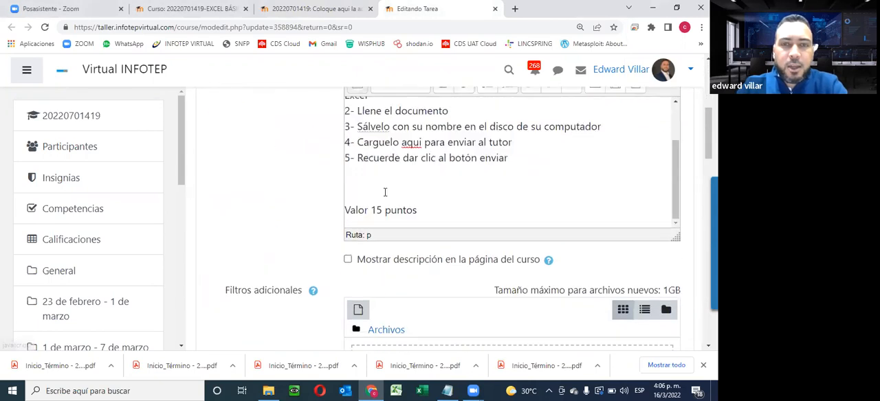
scroll(385, 193, down, 5)
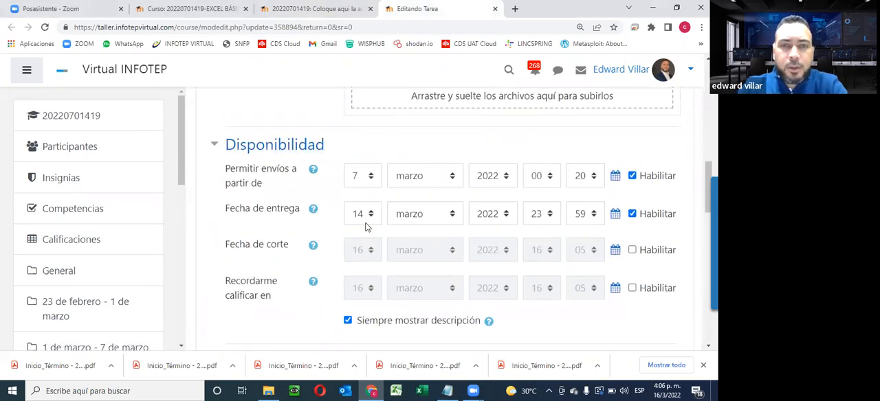
click(364, 217)
click(377, 197)
click(376, 198)
click(357, 180)
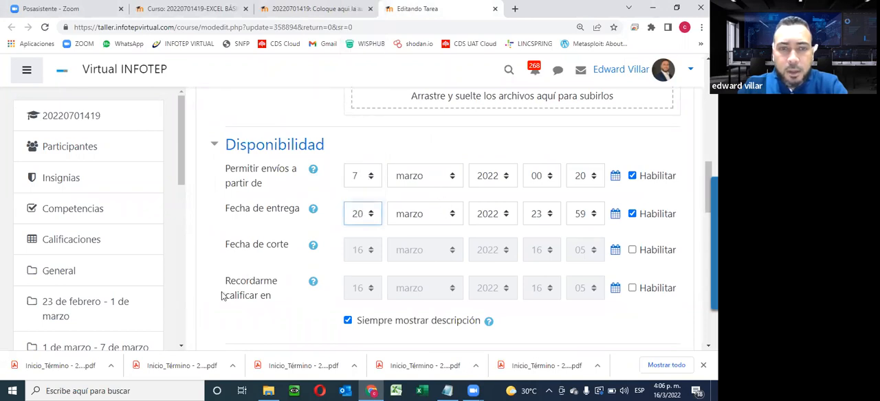
scroll(267, 285, down, 6)
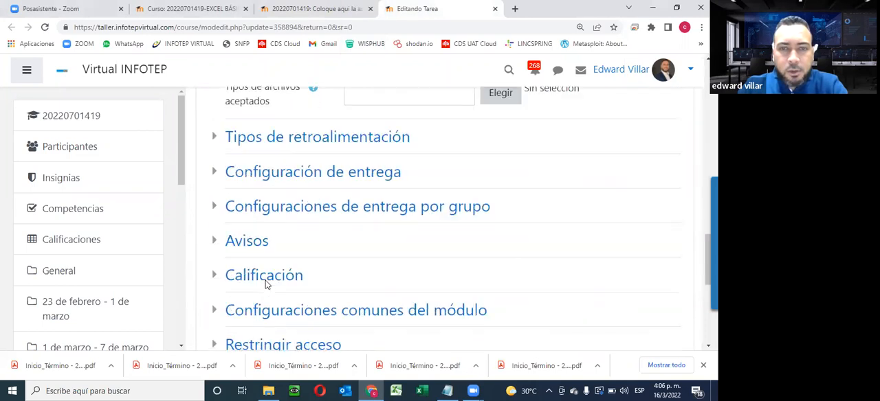
scroll(268, 284, down, 5)
click(579, 175)
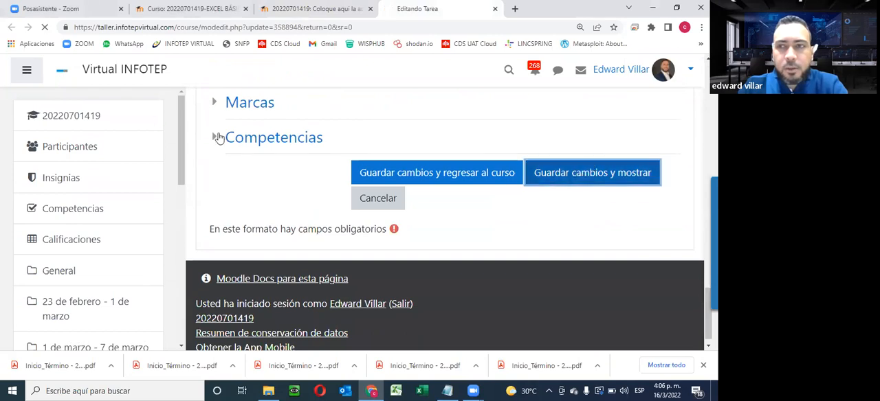
- Close the Unidad V assignment's tab and return to the Excel Básico course page
click(315, 10)
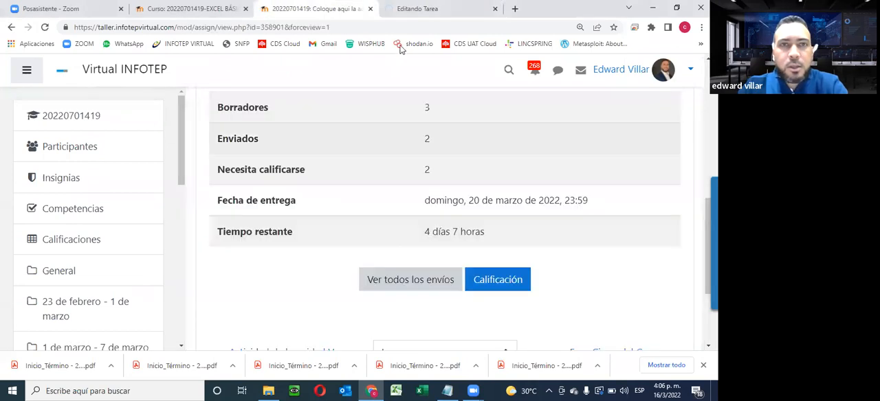
click(426, 11)
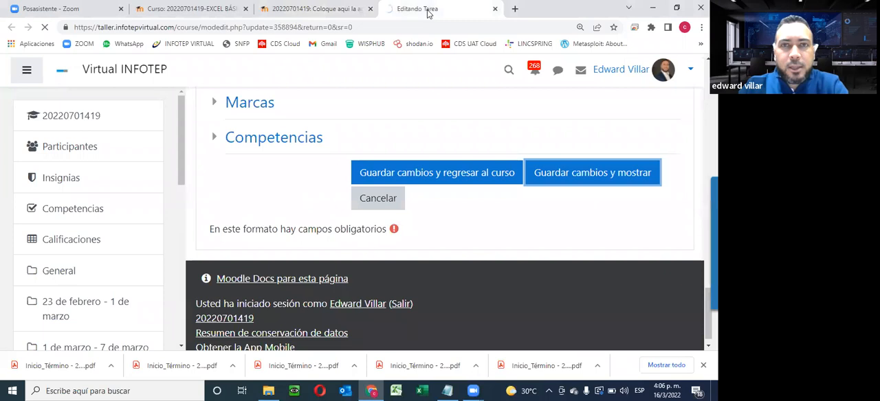
click(323, 10)
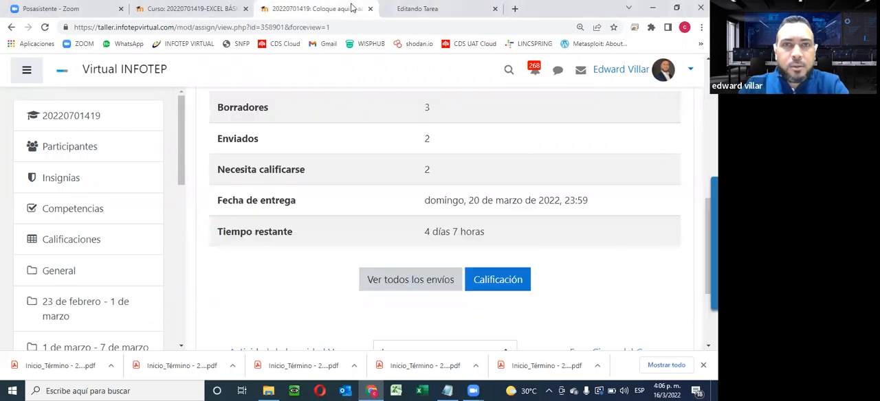
click(371, 11)
click(330, 8)
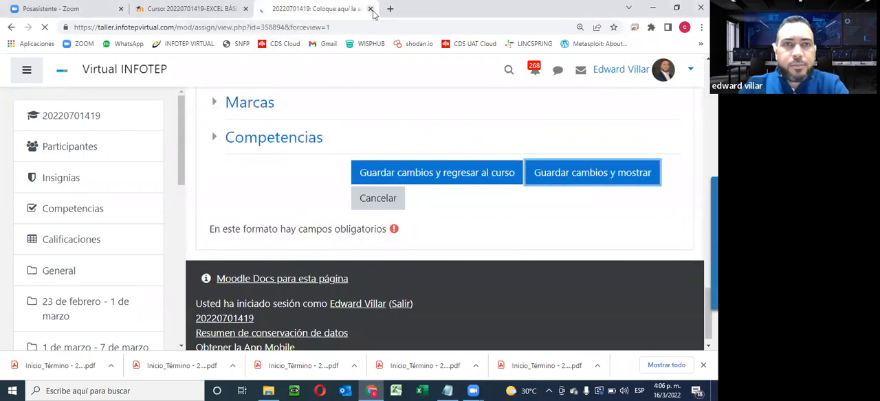
click(205, 10)
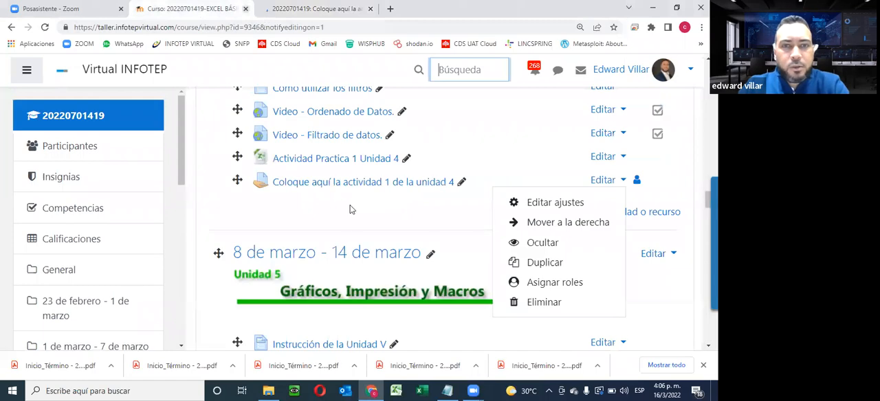
- Look through the Unidad 4 and Unidad 5 activities on the course page, dismissing the open edit options
scroll(344, 214, down, 6)
scroll(338, 219, up, 3)
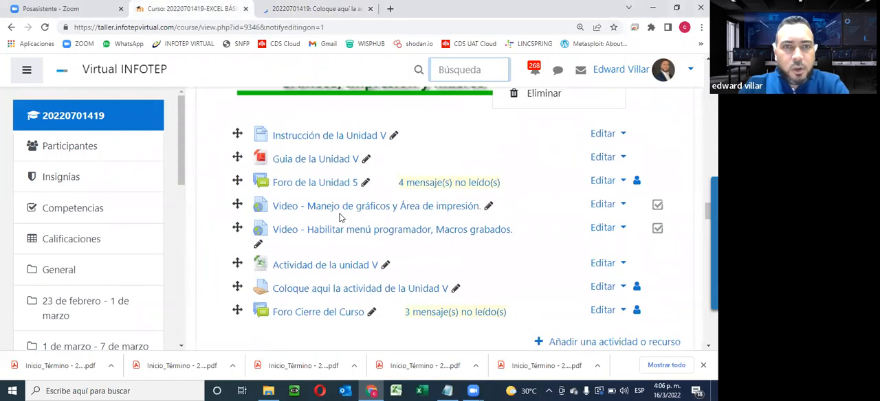
scroll(369, 122, up, 3)
scroll(369, 124, down, 1)
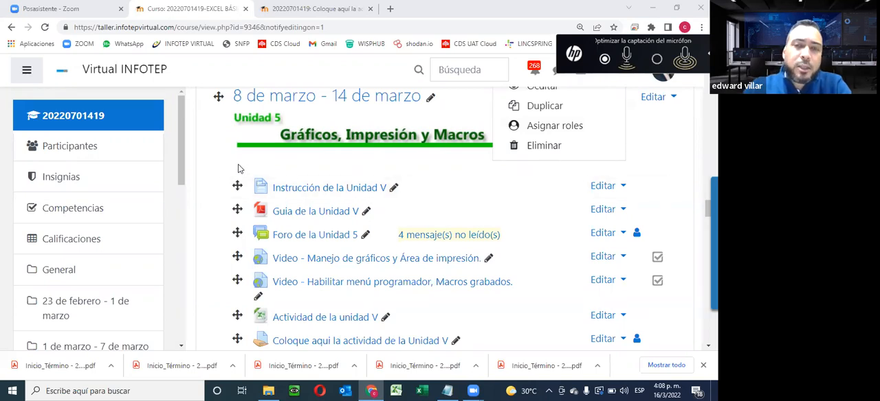
click(382, 167)
scroll(383, 167, up, 3)
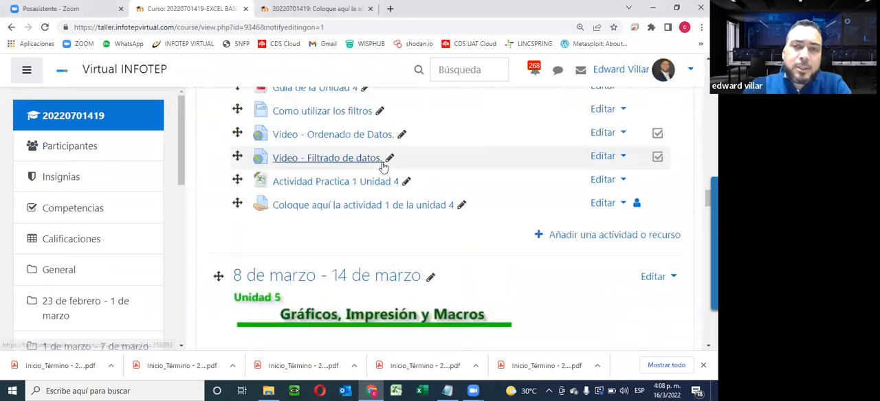
scroll(323, 296, down, 3)
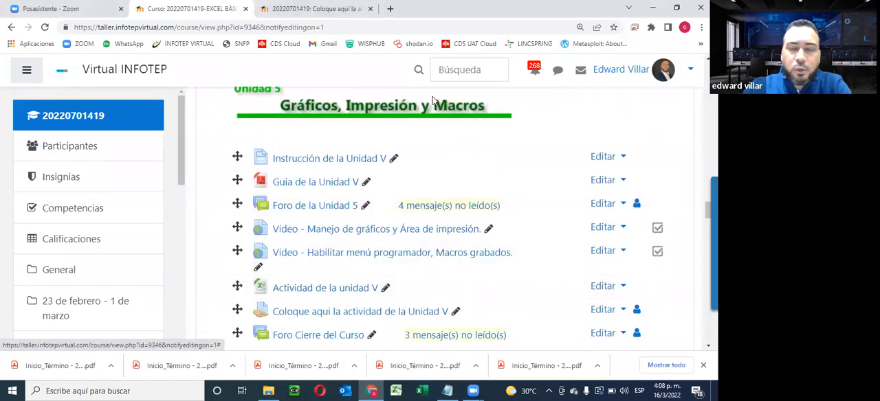
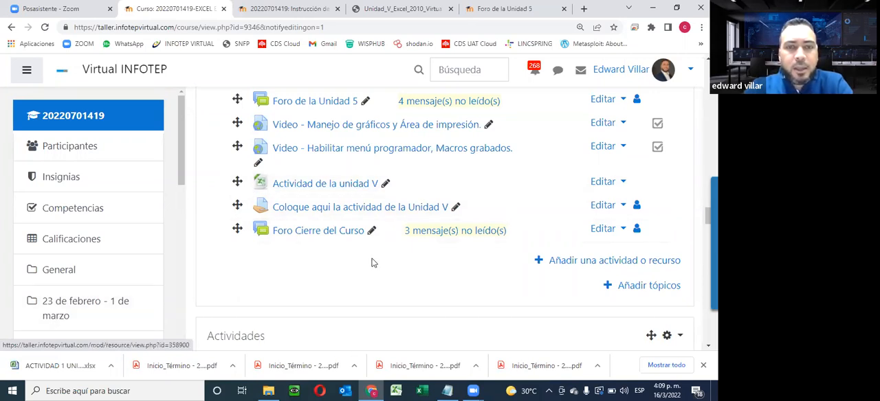
- Open the Foro Cierre del Curso forum and look through its list of discussions
click(306, 232)
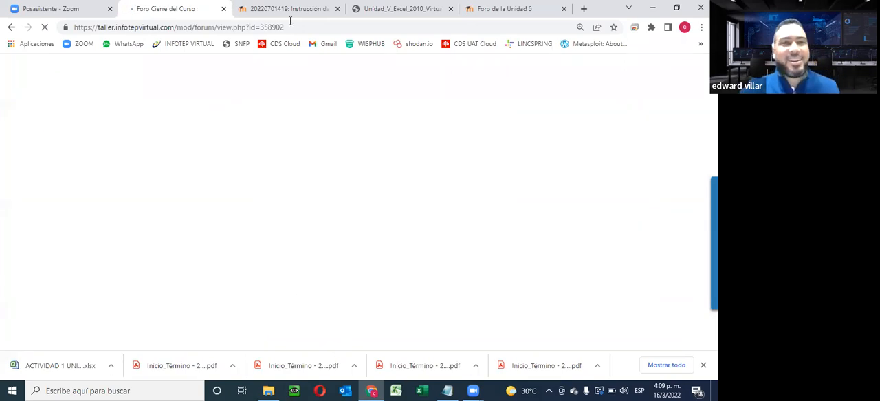
scroll(399, 177, down, 6)
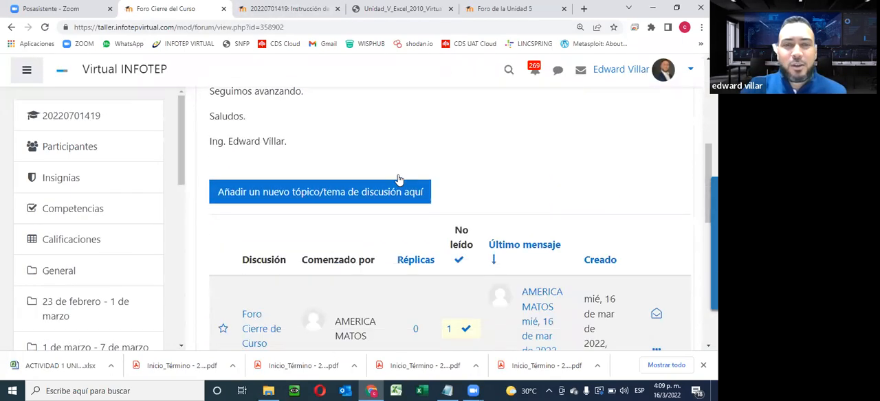
scroll(389, 202, down, 5)
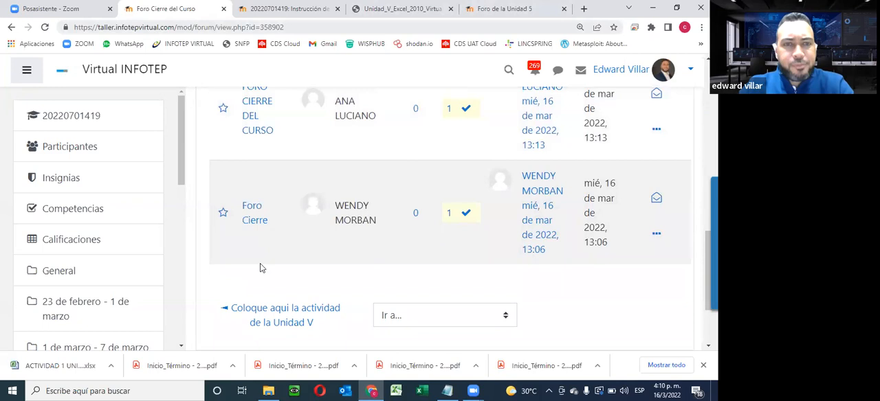
- Switch to the Unidad V instructions page and read through it down to the list under Actividades de esta Unidad
click(293, 11)
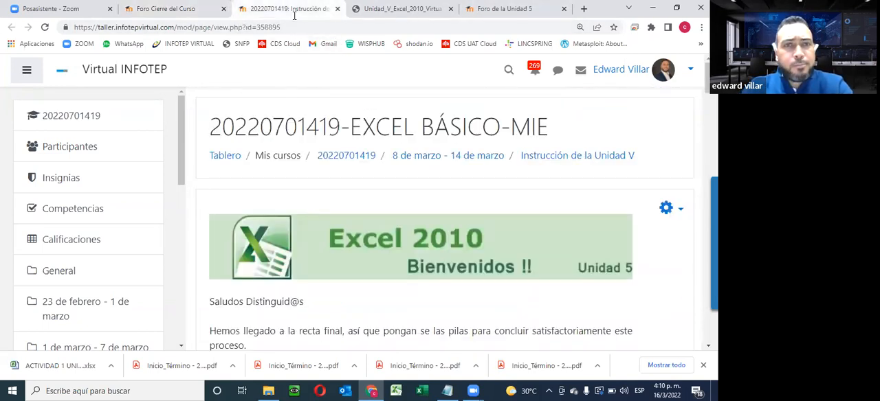
scroll(396, 138, down, 3)
scroll(389, 148, up, 2)
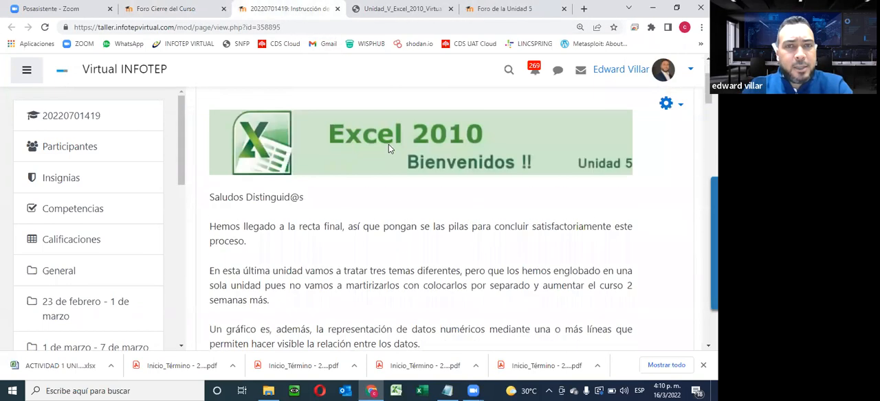
scroll(389, 147, down, 5)
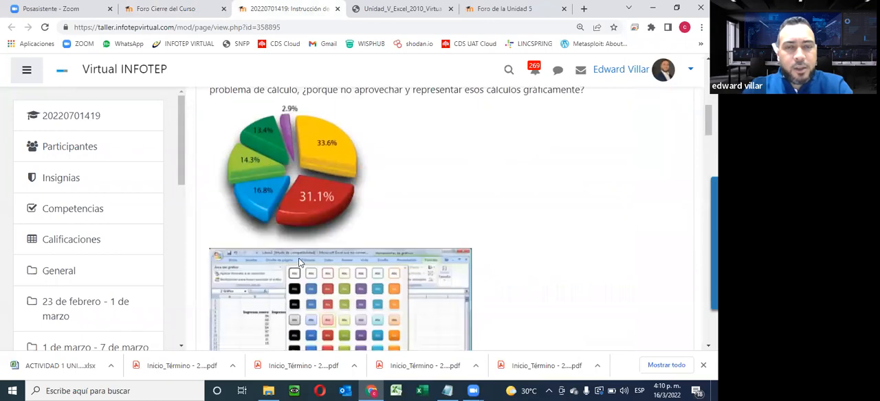
scroll(314, 255, down, 5)
scroll(317, 257, down, 10)
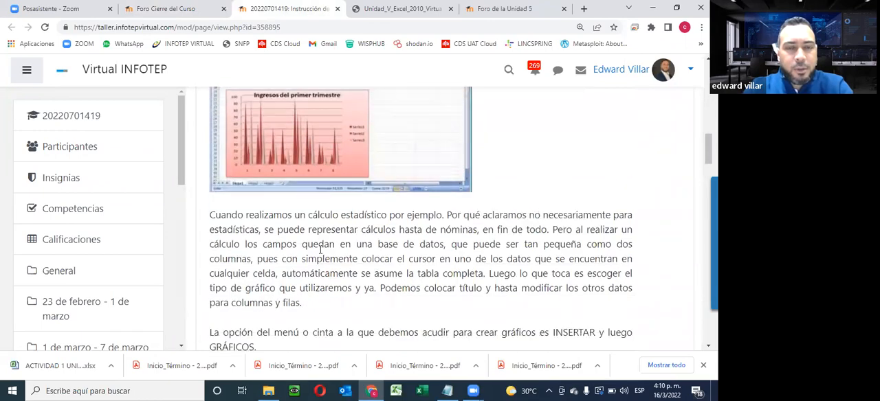
scroll(324, 248, down, 10)
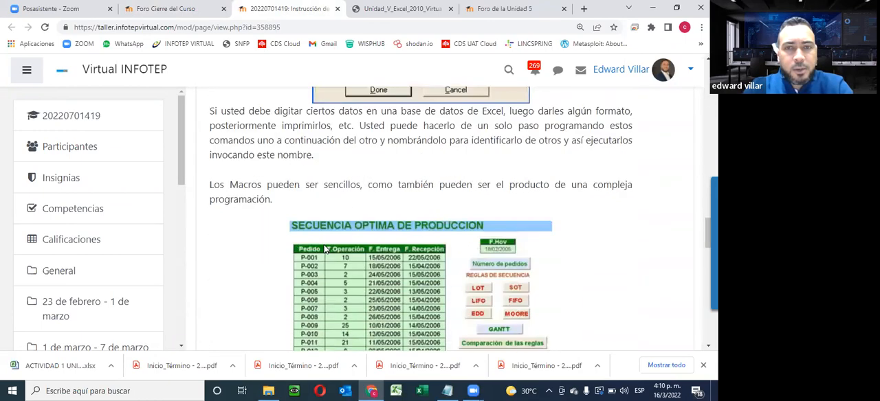
scroll(325, 247, down, 5)
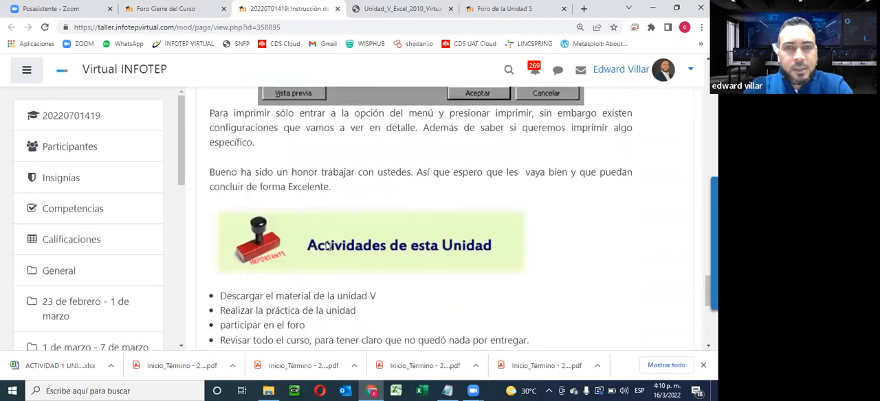
scroll(327, 246, up, 2)
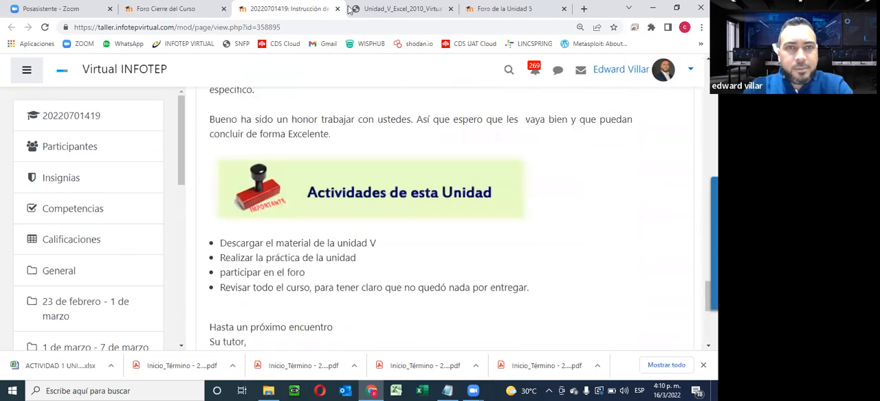
- Close the Unidad V instructions page and examine the cover of the Unidad_V_Excel_2010_Virtual_Finalizar.pdf guide
click(337, 9)
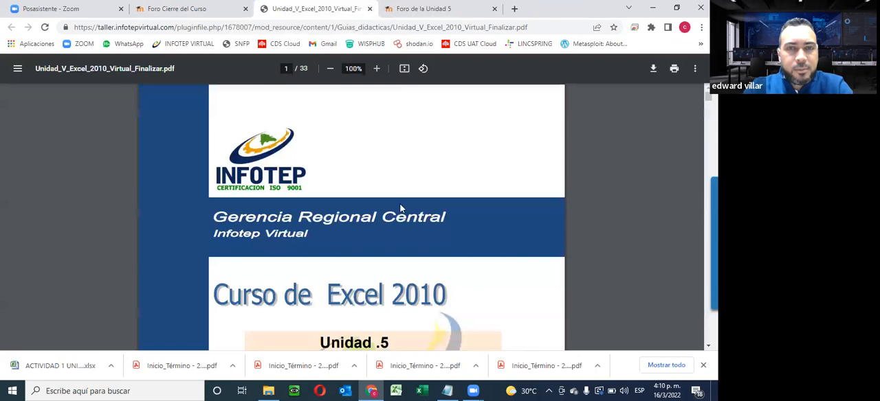
scroll(407, 237, down, 1)
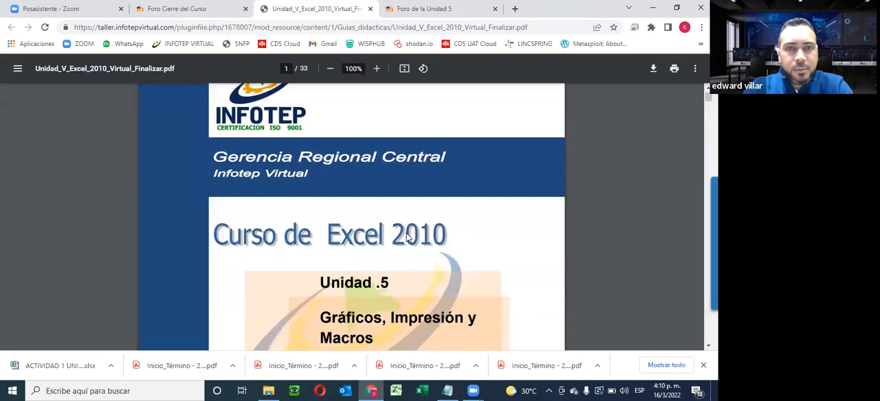
scroll(406, 236, down, 1)
scroll(403, 213, down, 2)
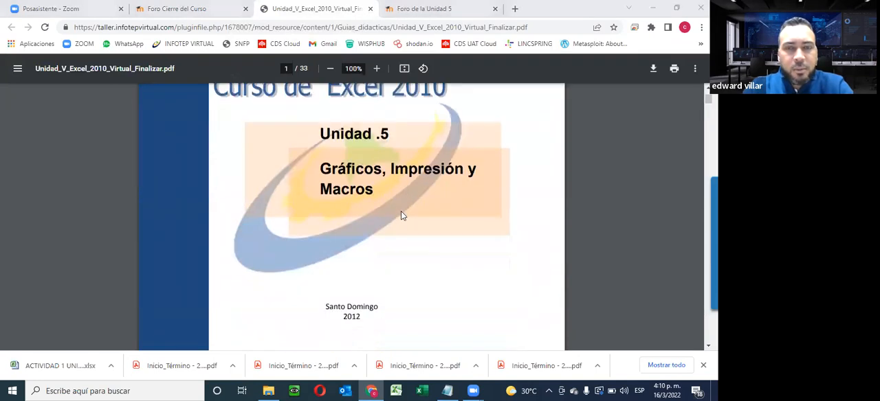
scroll(348, 188, up, 3)
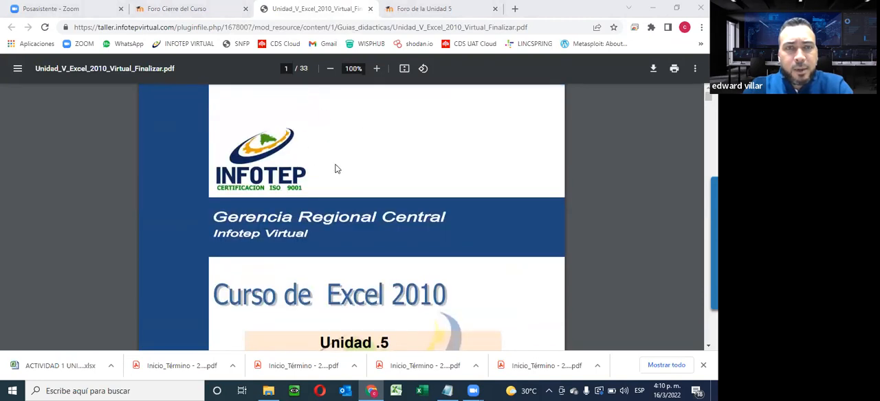
scroll(347, 197, down, 13)
scroll(348, 198, up, 2)
- Look through the guide's sections on the steps for creating charts and the chart types, up to the contour charts
scroll(347, 198, down, 12)
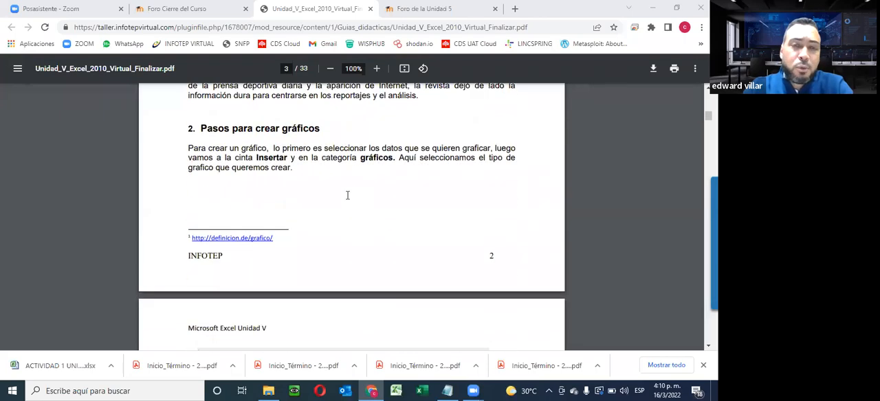
scroll(348, 195, down, 1)
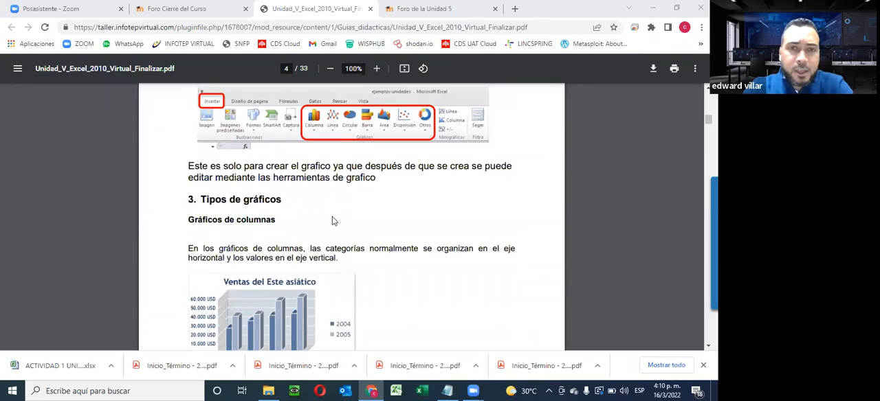
scroll(332, 220, down, 10)
scroll(332, 220, down, 15)
scroll(334, 223, down, 10)
scroll(334, 224, down, 8)
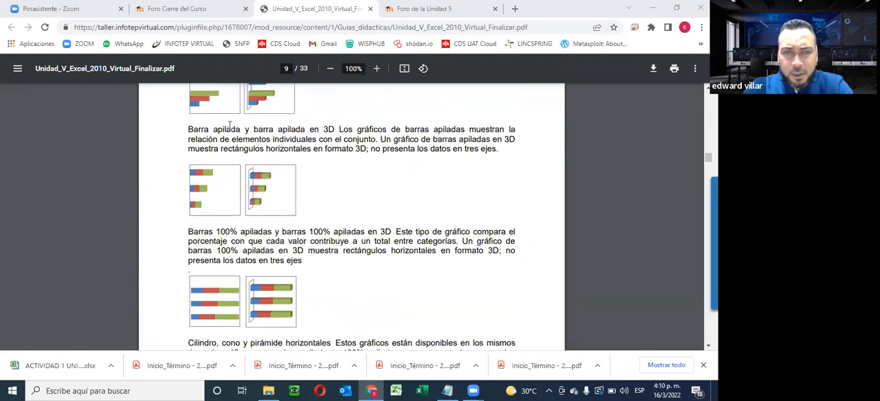
scroll(298, 225, down, 10)
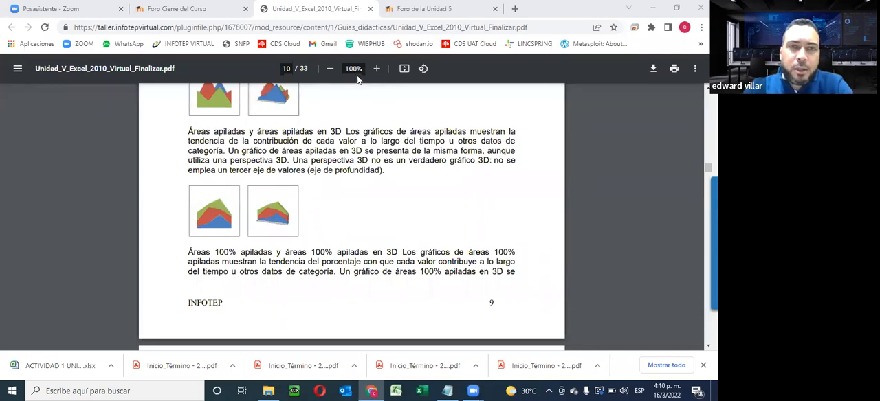
scroll(349, 193, down, 3)
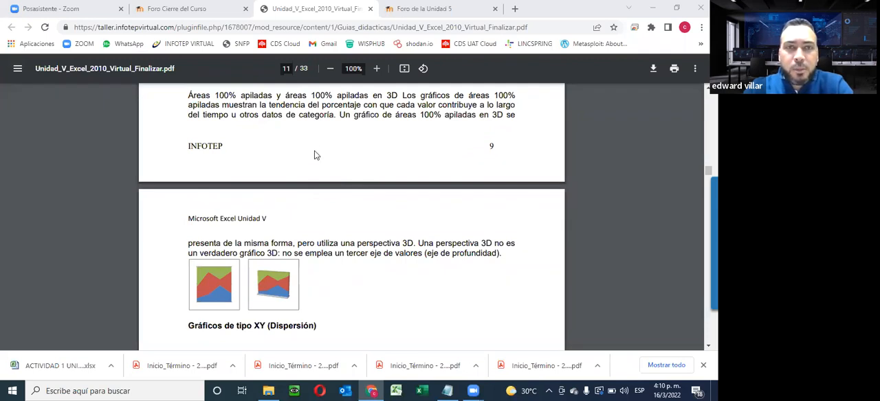
scroll(340, 214, down, 15)
scroll(342, 217, down, 15)
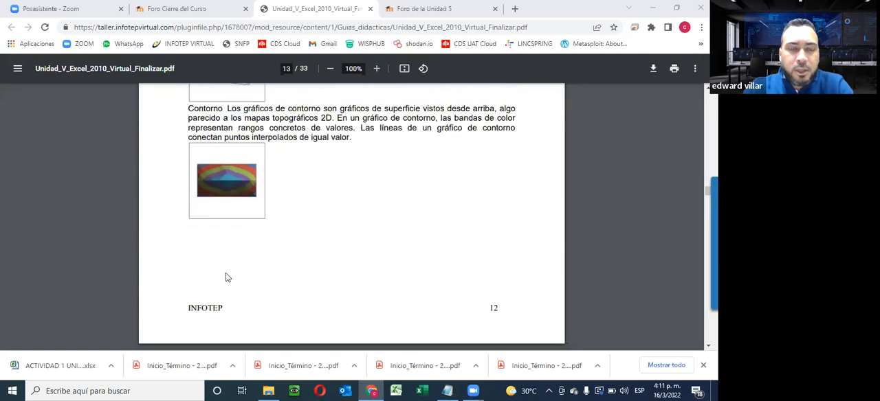
- Examine the guide's Partes de un gráfico section and continue to the sample chart on the following pages
scroll(299, 310, down, 4)
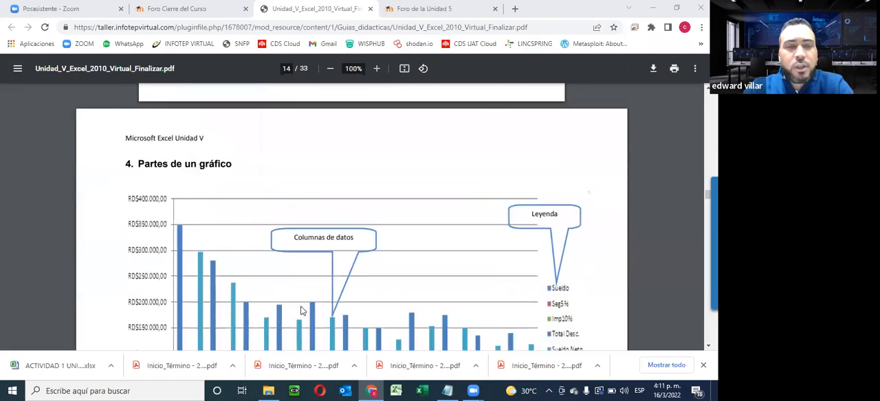
scroll(301, 311, down, 10)
scroll(300, 311, down, 12)
scroll(301, 309, down, 5)
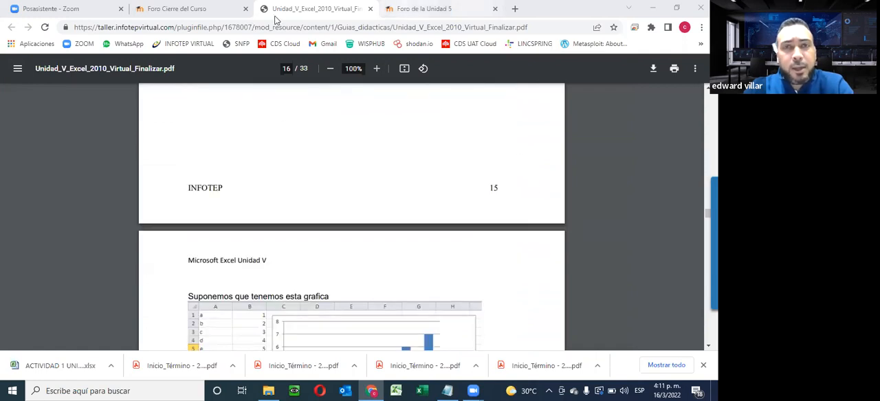
- Return to the Foro Cierre del Curso page and review its introduction and the course navigation list
click(209, 10)
scroll(258, 223, up, 4)
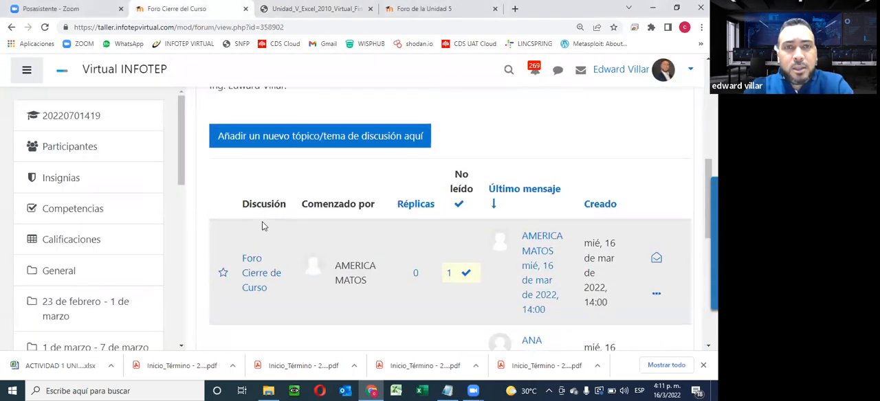
scroll(264, 227, up, 6)
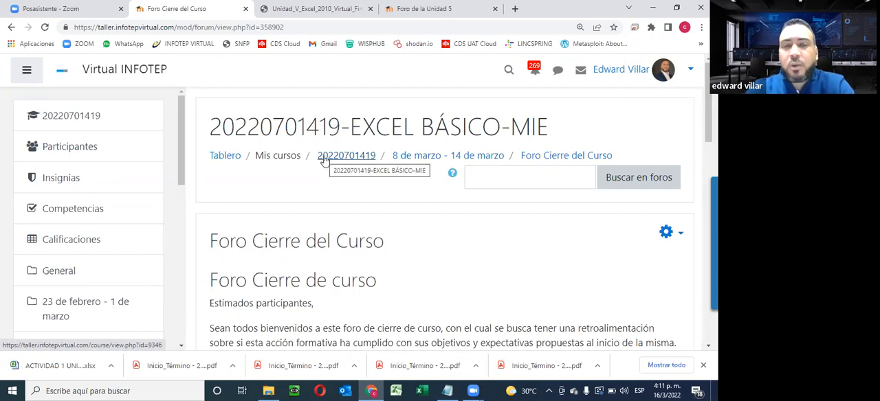
scroll(90, 289, down, 2)
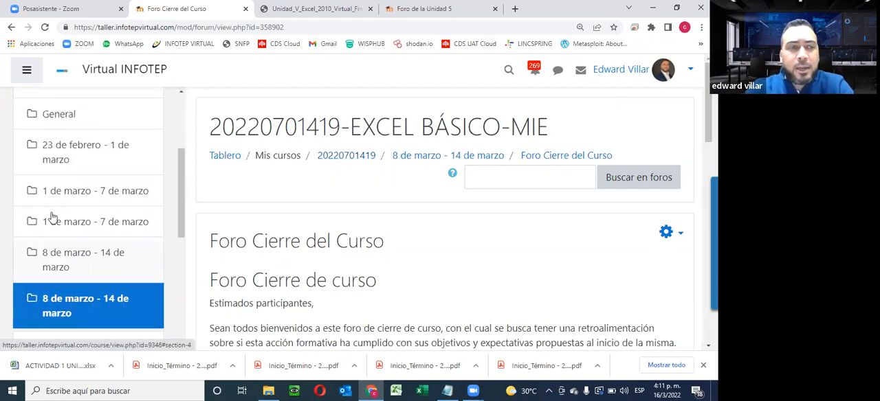
scroll(49, 172, up, 1)
scroll(46, 175, up, 2)
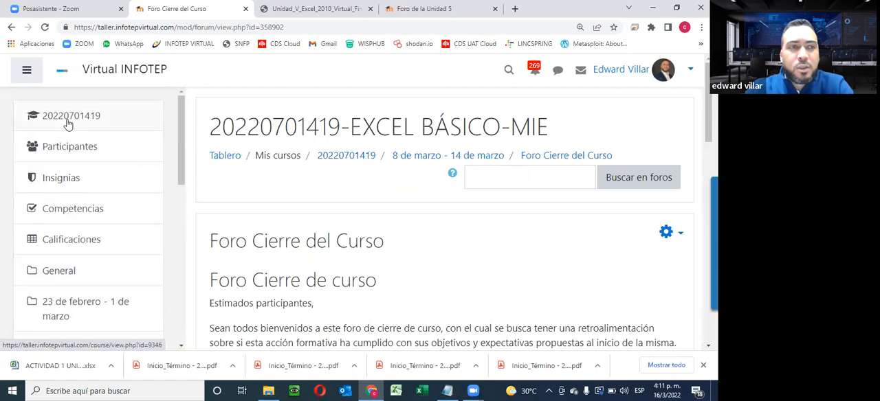
scroll(74, 268, down, 3)
scroll(78, 266, down, 4)
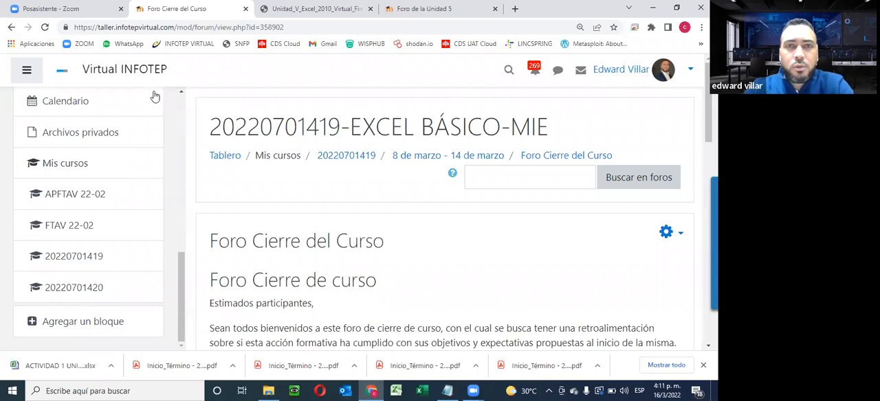
- Go back to the Unidad V PDF guide, view the sample column chart, and close the guide
click(289, 8)
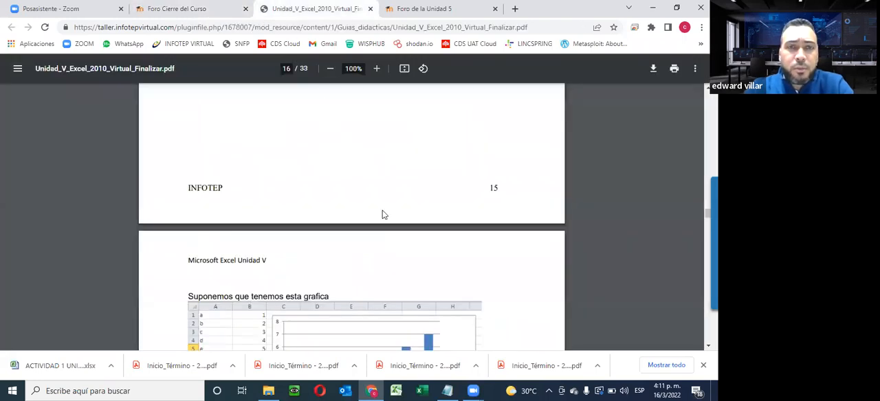
scroll(383, 215, down, 2)
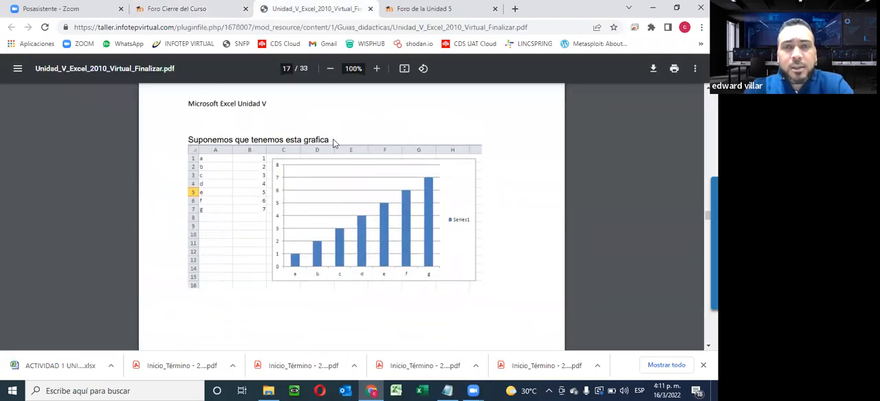
click(369, 8)
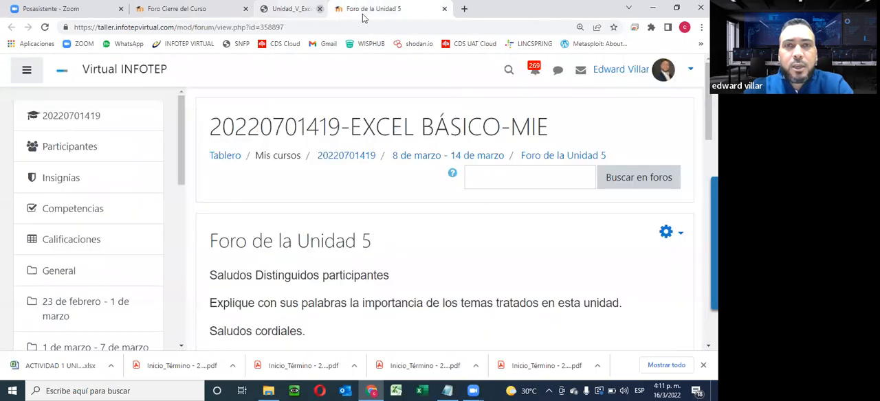
- Review the Foro de la Unidad 5 instructions and look through the participants' discussions
scroll(419, 230, down, 2)
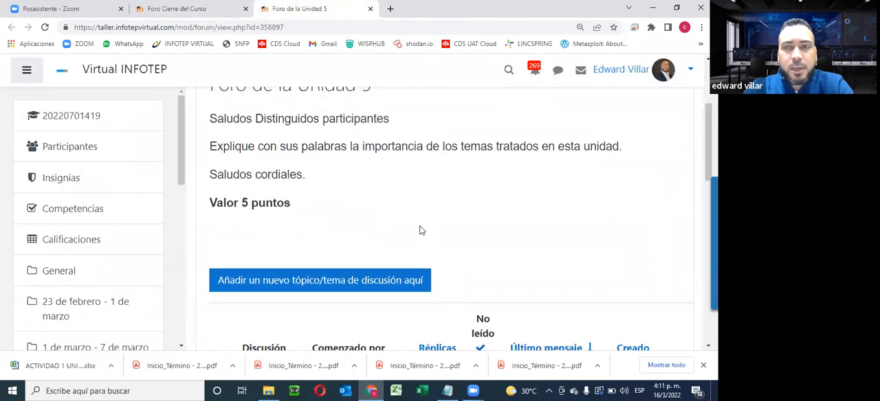
scroll(422, 230, down, 8)
scroll(421, 231, up, 3)
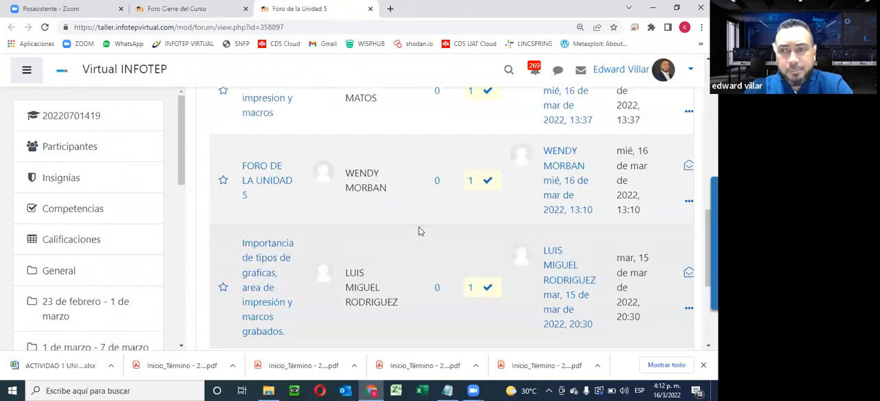
scroll(413, 233, up, 3)
scroll(413, 233, down, 3)
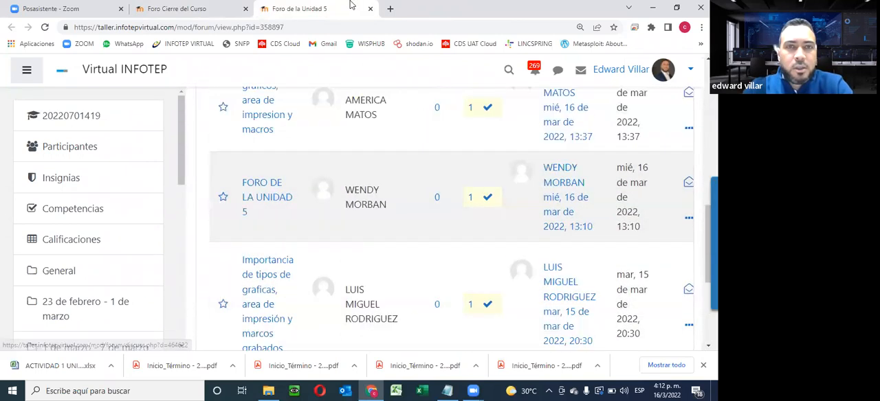
scroll(306, 234, down, 3)
scroll(307, 234, up, 2)
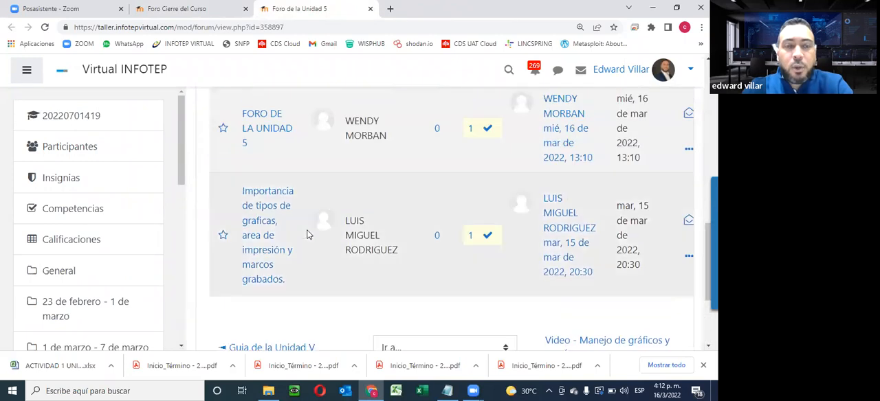
scroll(307, 233, up, 2)
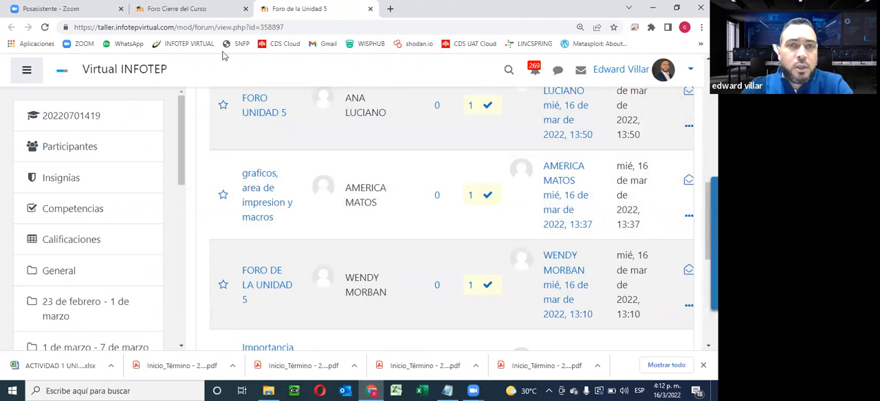
- Close the Foro de la Unidad 5 page, glance over the Foro Cierre del Curso introduction, and close that page too
click(370, 8)
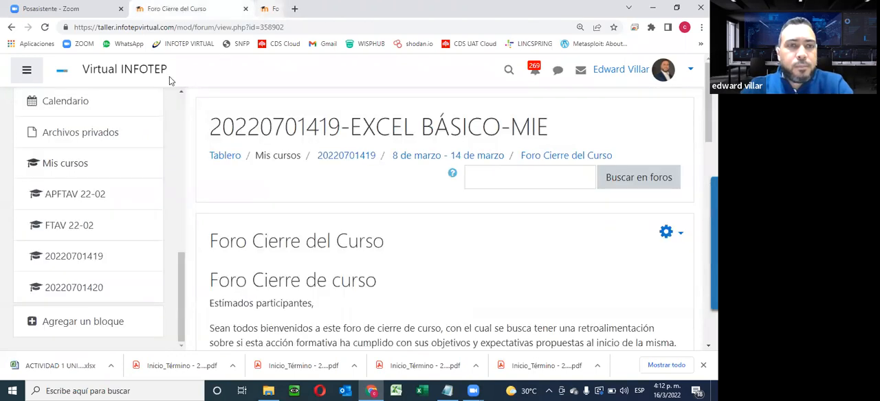
scroll(310, 186, down, 2)
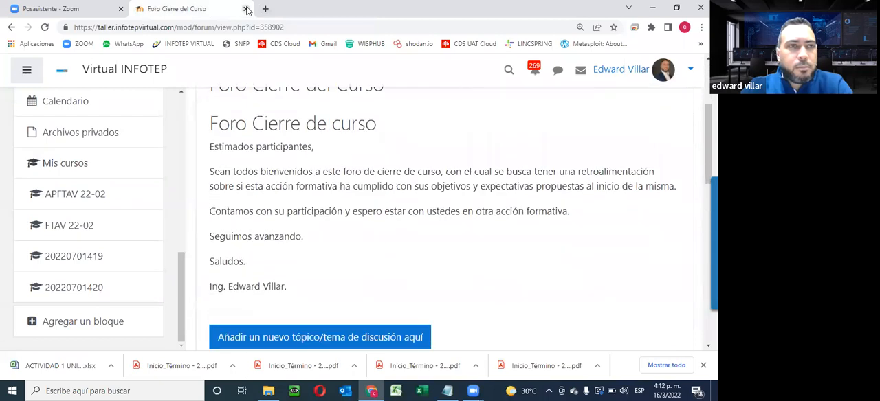
click(246, 9)
- Open the downloaded ACTIVIDAD 1 UNIDAD 5 workbook in Excel, maximize its window, and enable editing
click(55, 366)
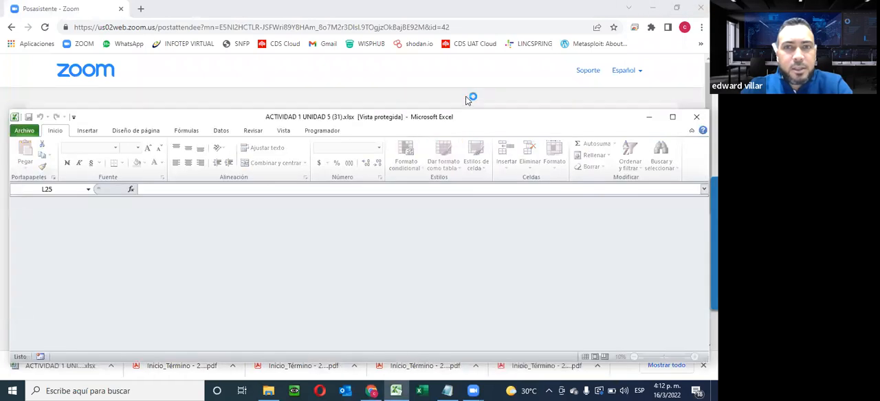
double_click(465, 97)
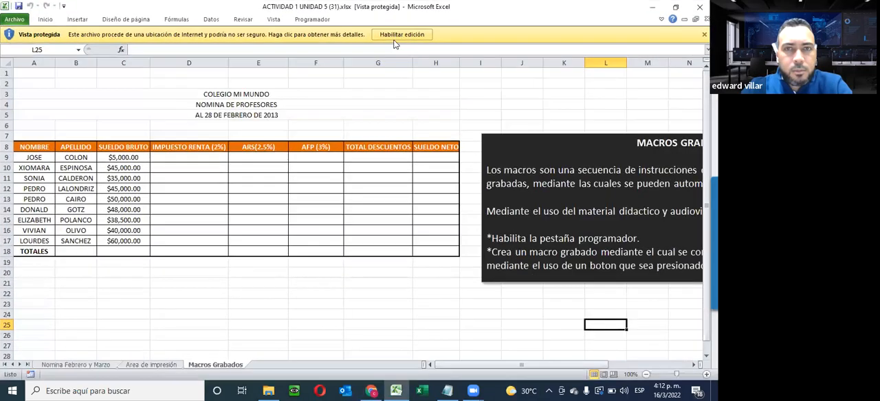
click(397, 36)
- On the Nomina Febrero y Marzo sheet, examine the payroll tables and read the GRAFICOS instructions on the required chart types
click(75, 365)
scroll(199, 347, down, 3)
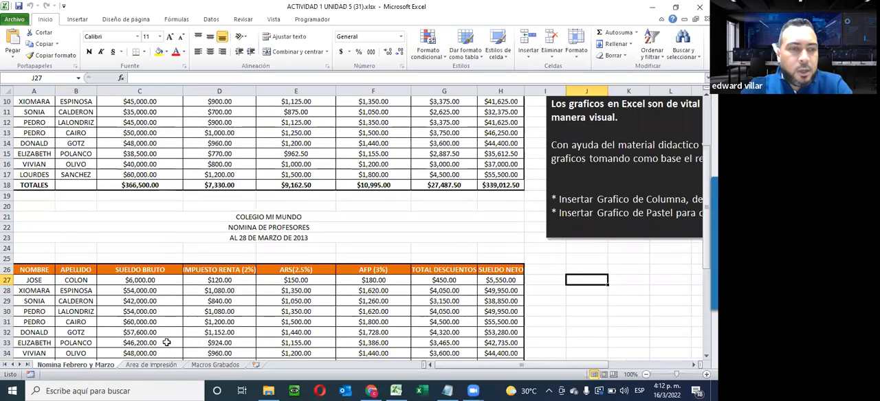
scroll(210, 355, up, 3)
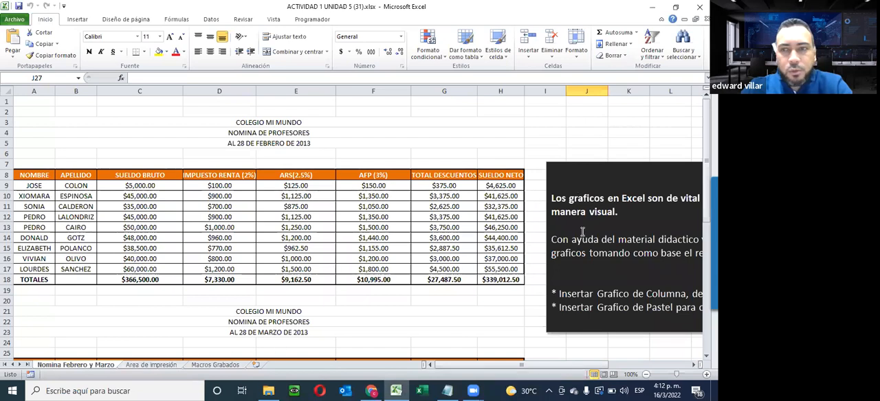
drag(552, 365, 600, 341)
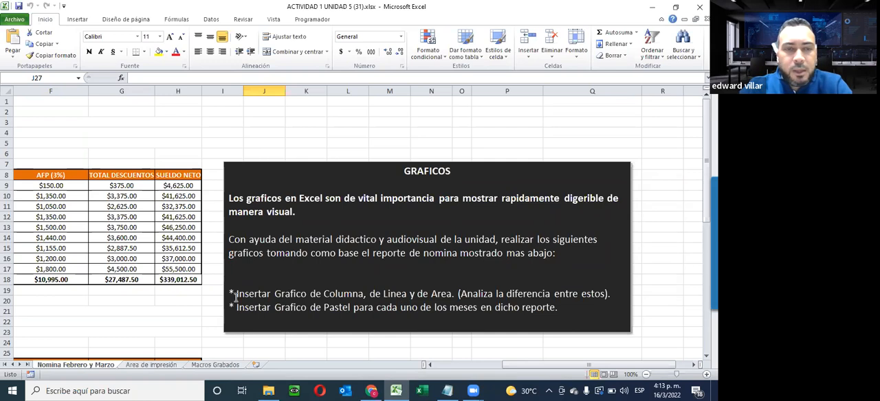
drag(258, 293, 450, 297)
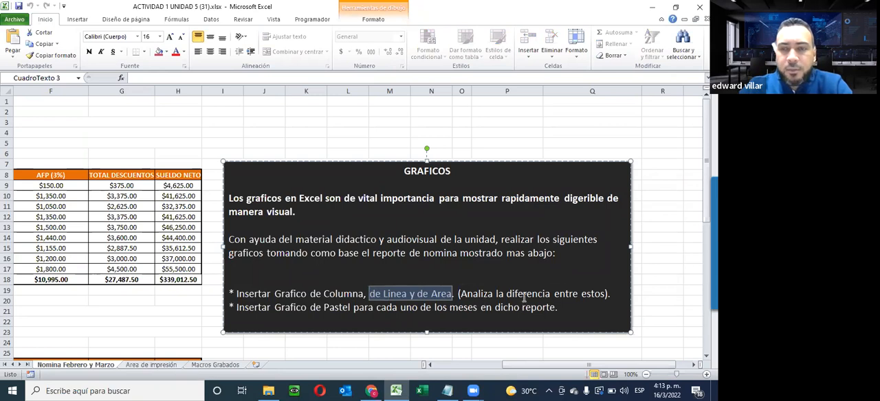
scroll(232, 309, down, 4)
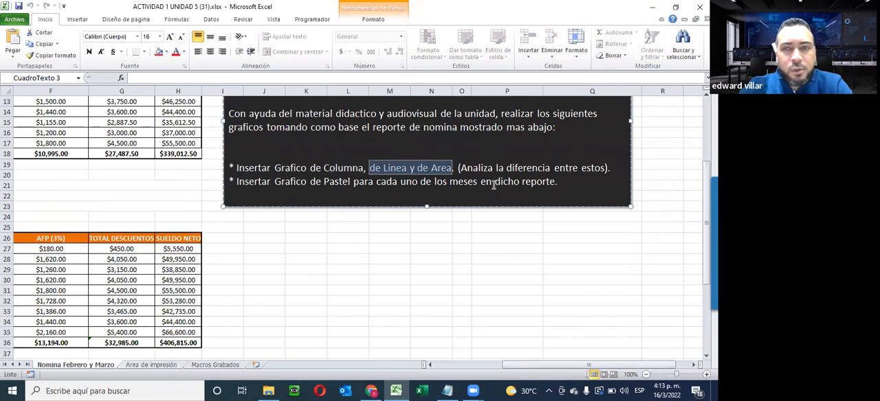
click(392, 300)
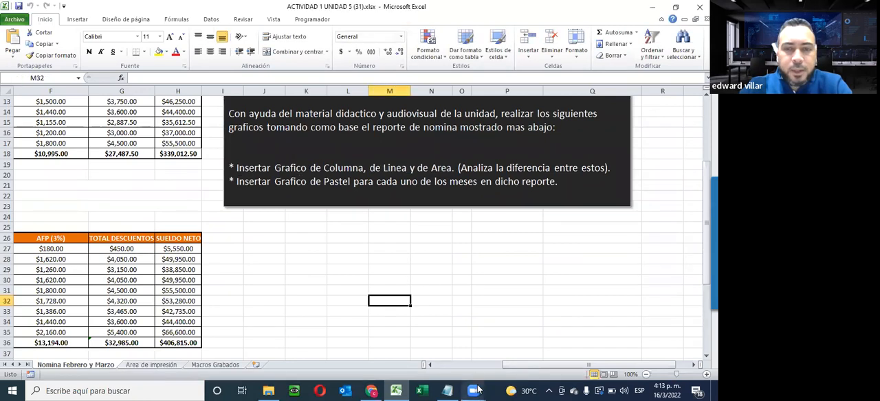
- Review the February and March payroll tables and the REPORTE DE NOMINA table below them that serves as the chart source
scroll(464, 359, left, 3)
scroll(251, 281, up, 3)
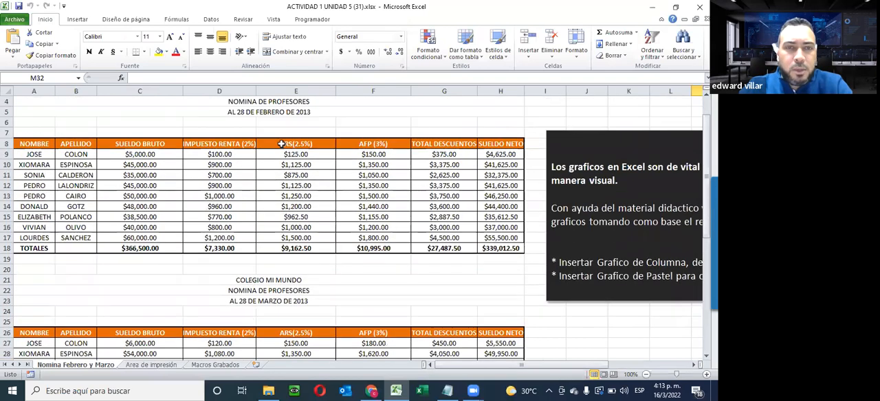
scroll(265, 242, down, 5)
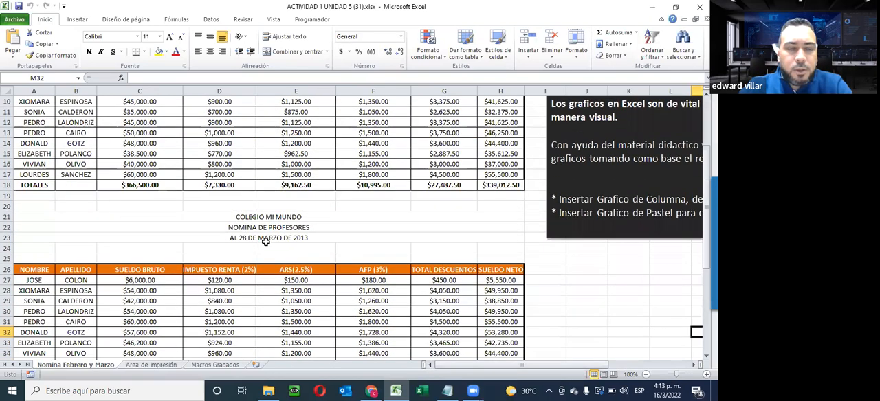
scroll(265, 242, down, 4)
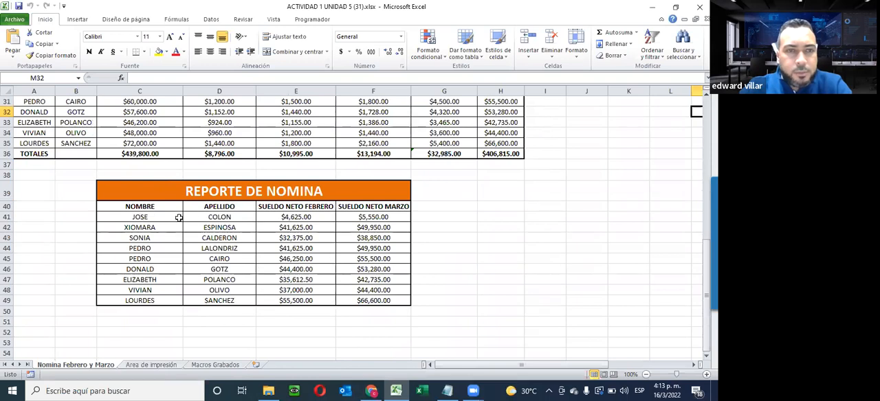
drag(151, 206, 405, 302)
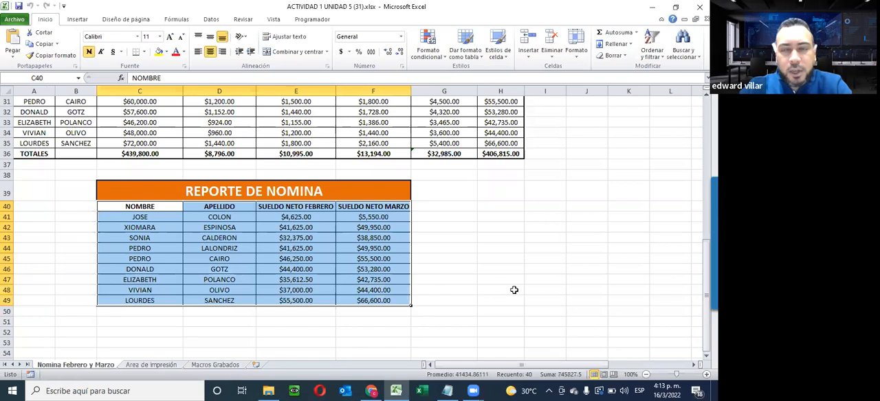
click(657, 227)
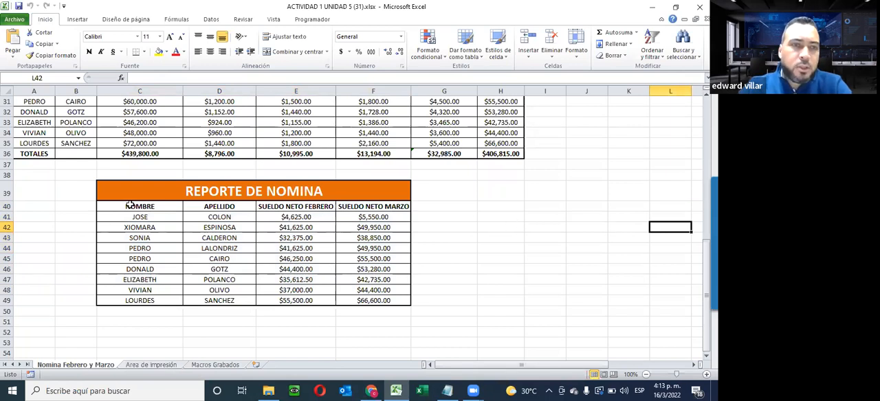
- Select the REPORTE DE NOMINA data with its headers, C40:F49, and look through the available chart types
drag(128, 205, 375, 300)
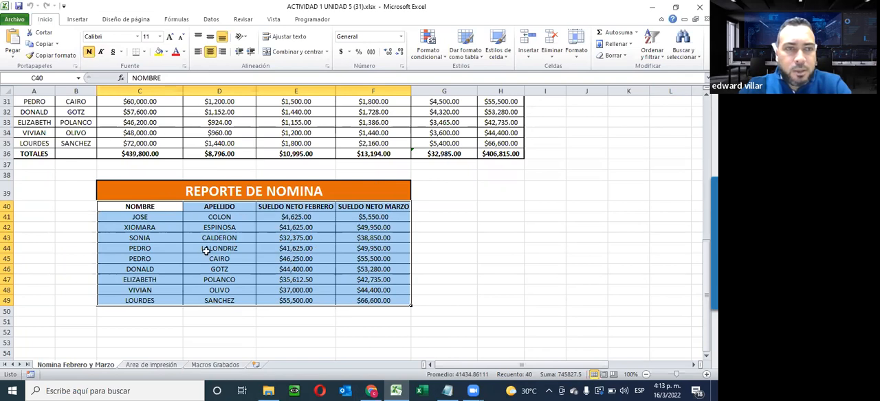
click(78, 20)
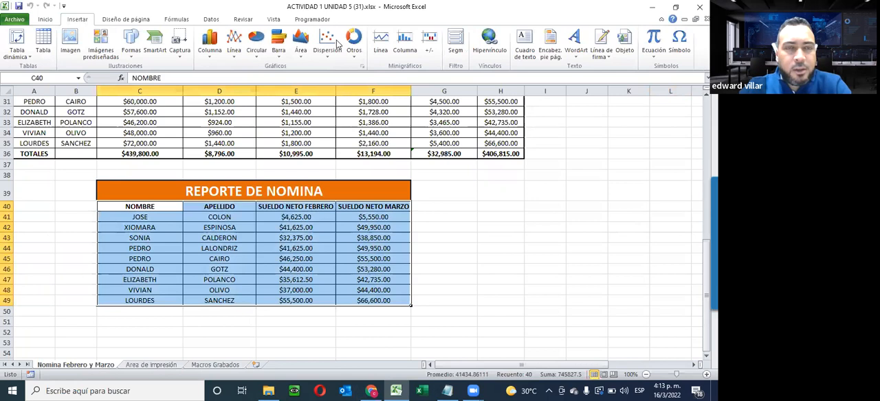
click(207, 56)
click(234, 53)
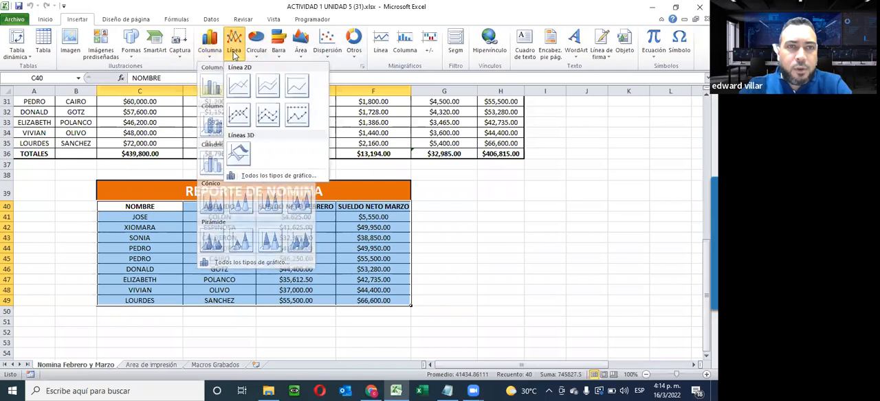
click(257, 55)
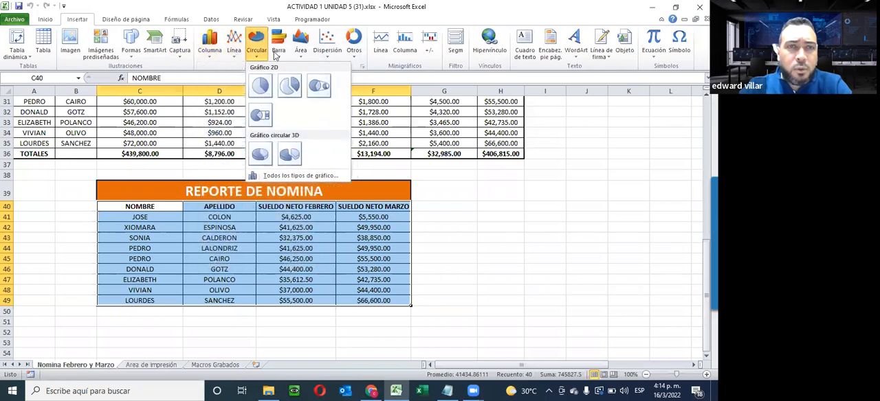
click(278, 55)
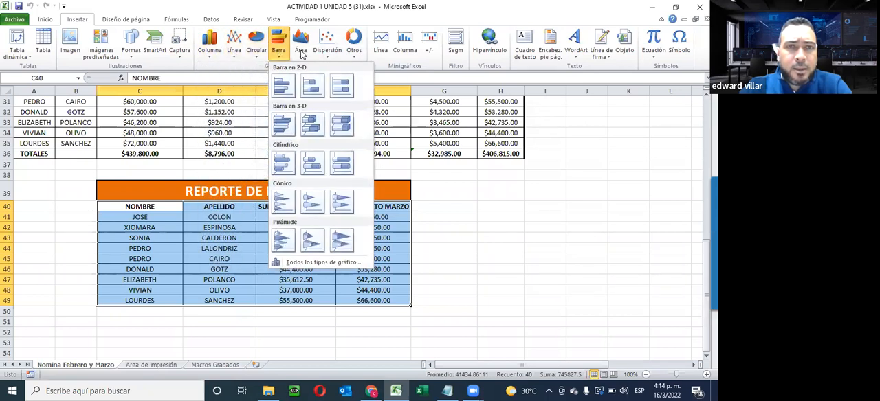
click(302, 55)
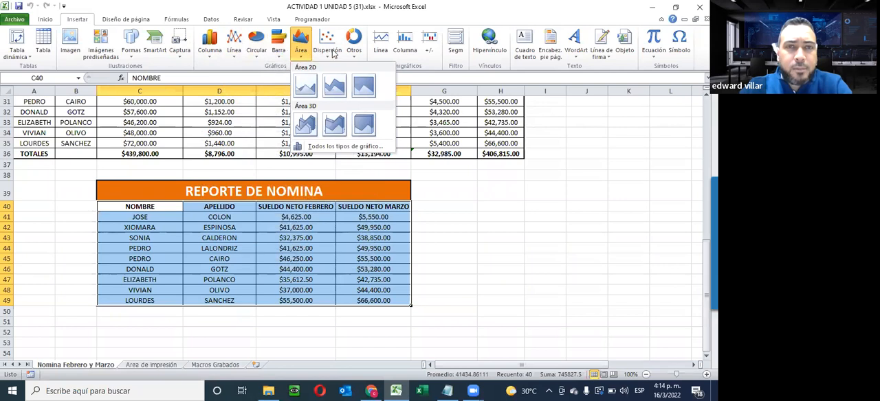
click(327, 55)
click(353, 55)
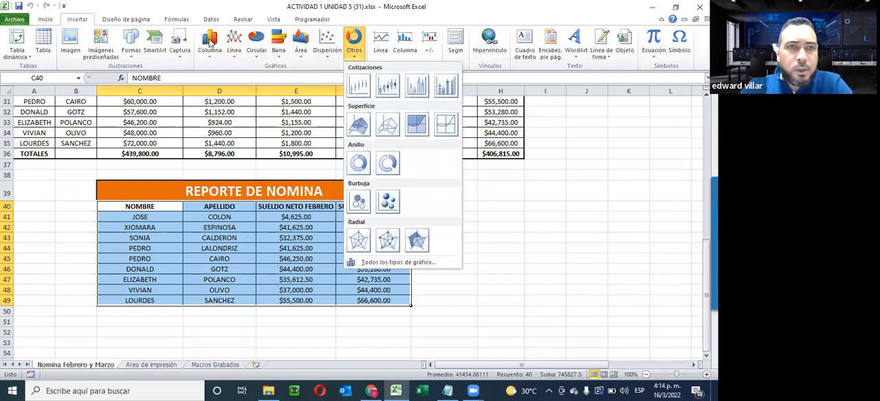
- Insert a 2-D clustered column chart from the selected payroll data and place it beside the REPORTE DE NOMINA table
click(210, 42)
click(210, 88)
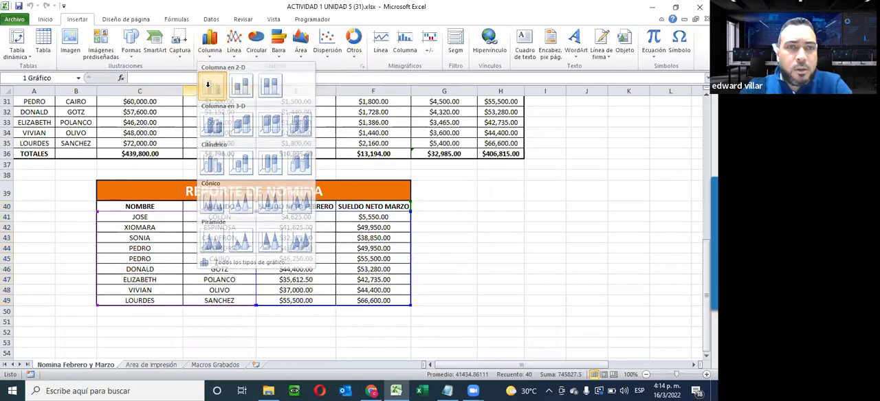
drag(427, 168, 607, 178)
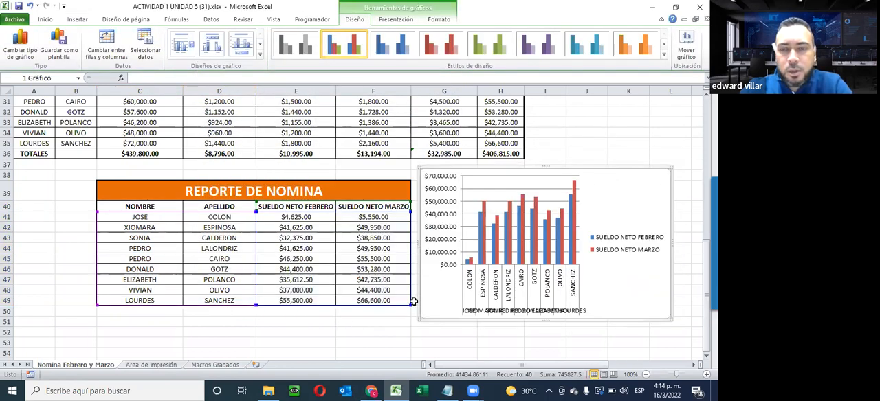
click(385, 331)
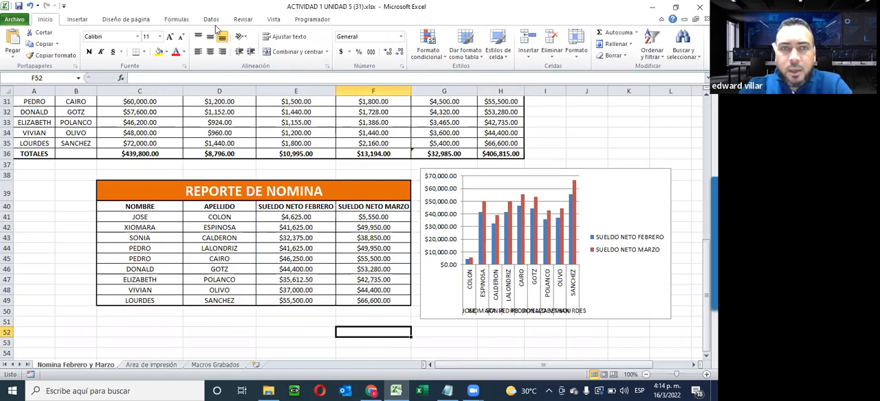
- Select the column chart and bring up its design options
click(86, 22)
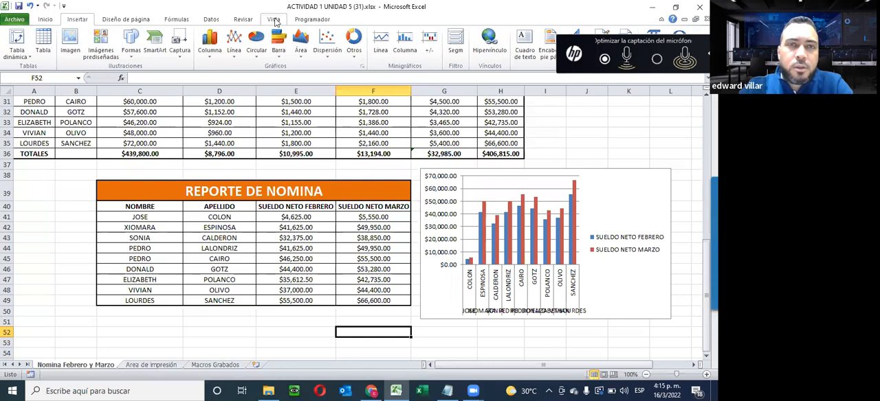
click(605, 196)
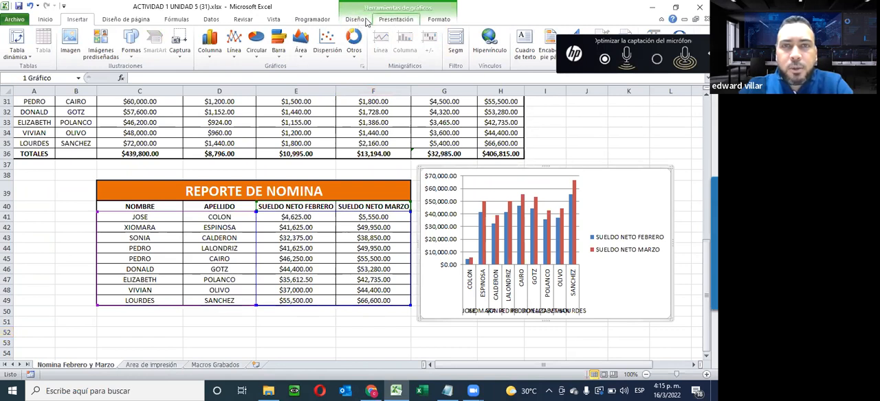
click(38, 215)
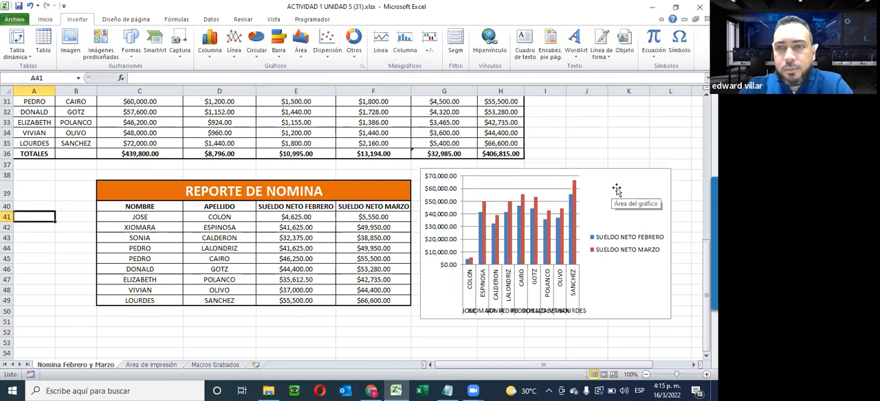
click(644, 196)
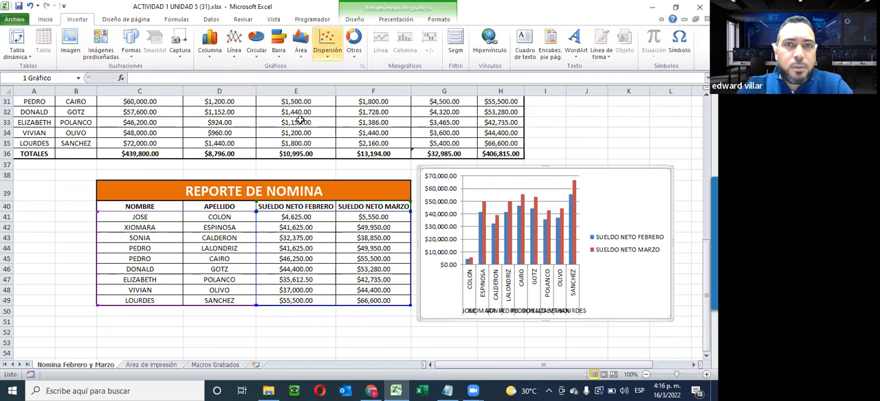
click(354, 20)
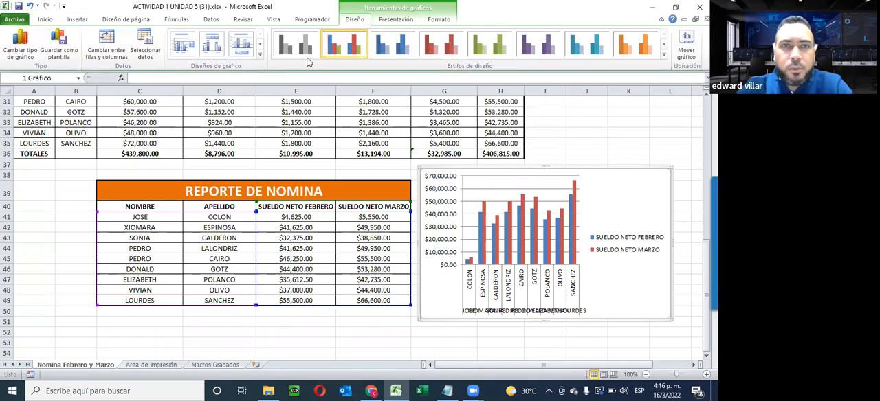
- Try the blue, red, green and aqua styles on the chart and return to the multicolour style
click(406, 50)
click(445, 48)
click(499, 49)
click(569, 53)
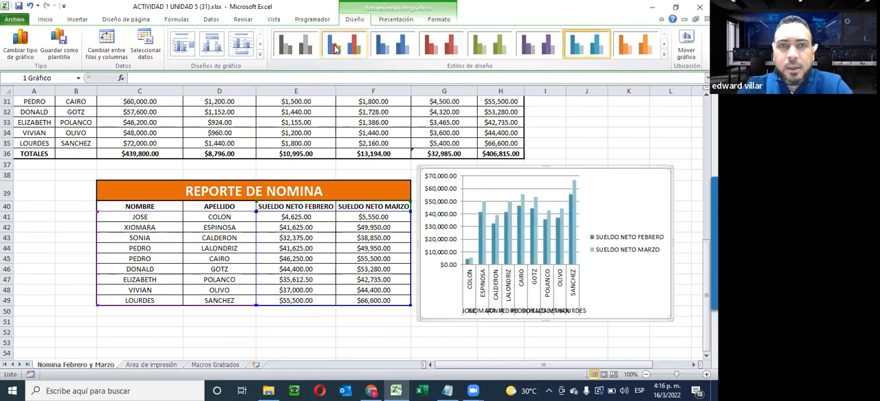
click(337, 48)
- Give the chart the multicolour style with a black background and the layout with a title above and legend below
click(664, 60)
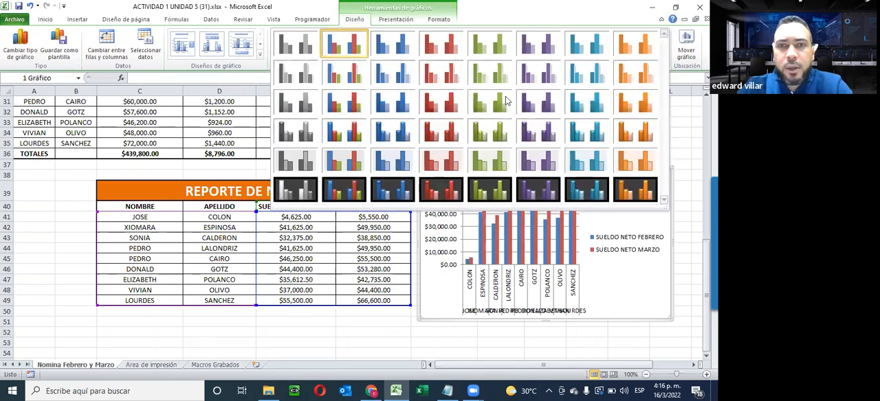
click(343, 189)
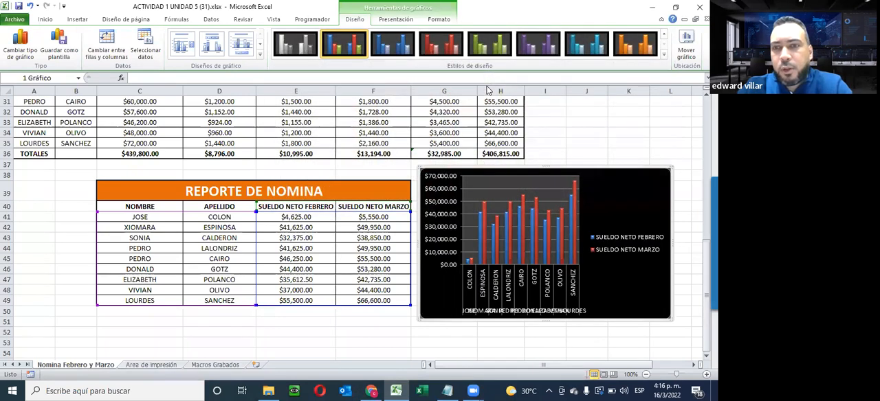
click(259, 55)
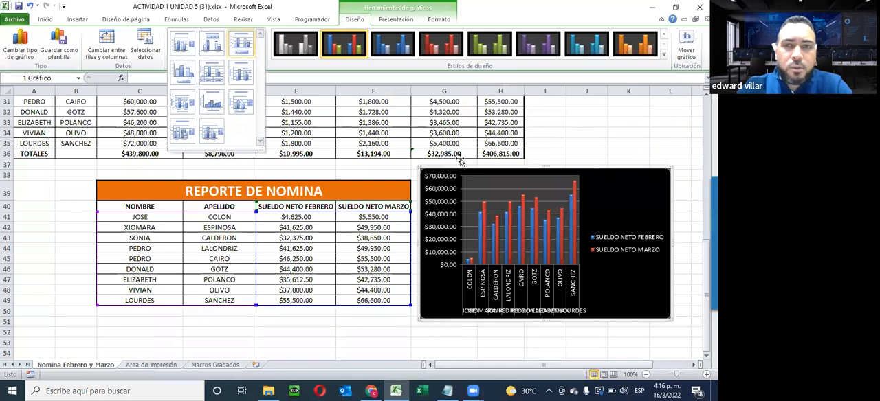
click(238, 47)
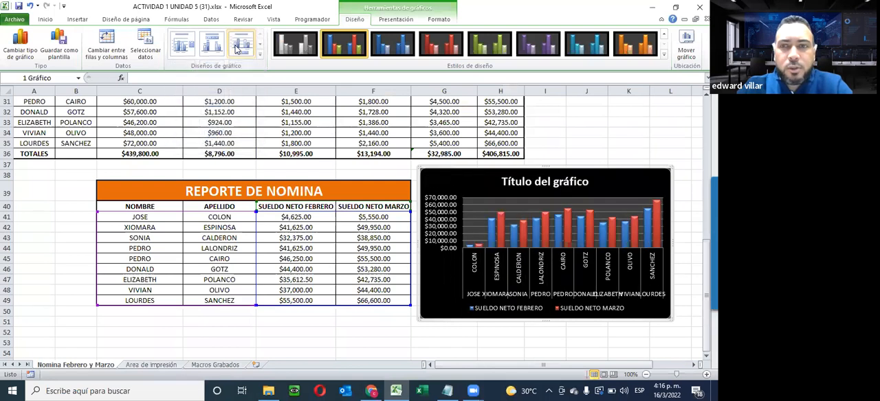
- Try several layouts on the column chart and keep the one with chart and axis titles, no legend and touching columns
click(527, 183)
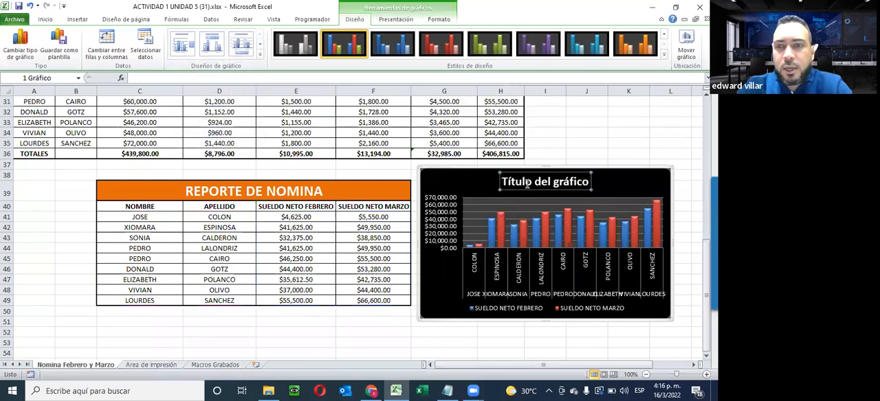
click(213, 47)
click(183, 45)
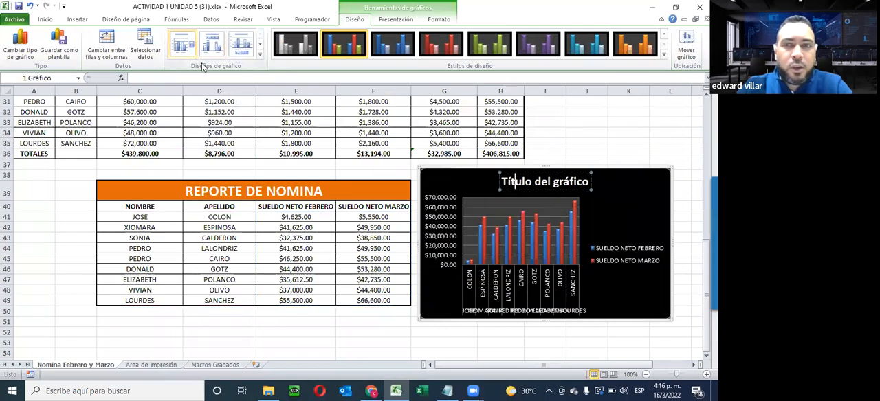
click(260, 55)
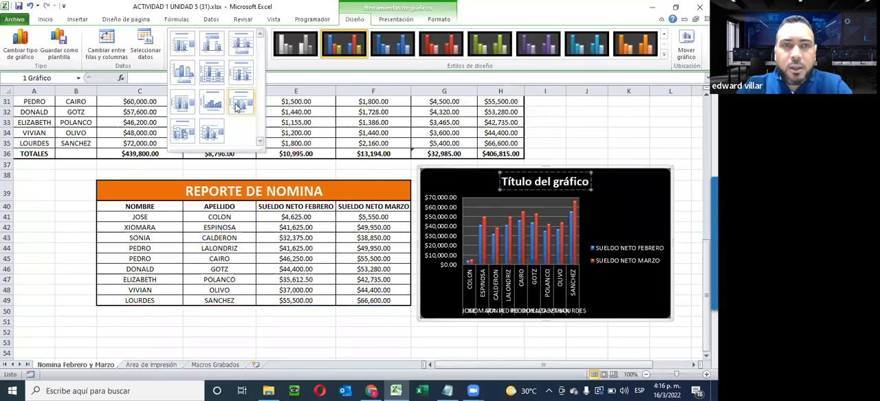
click(204, 110)
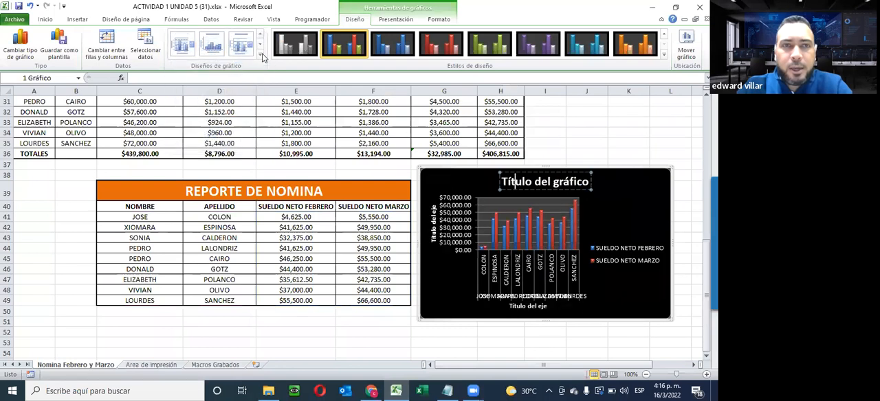
click(260, 54)
click(211, 103)
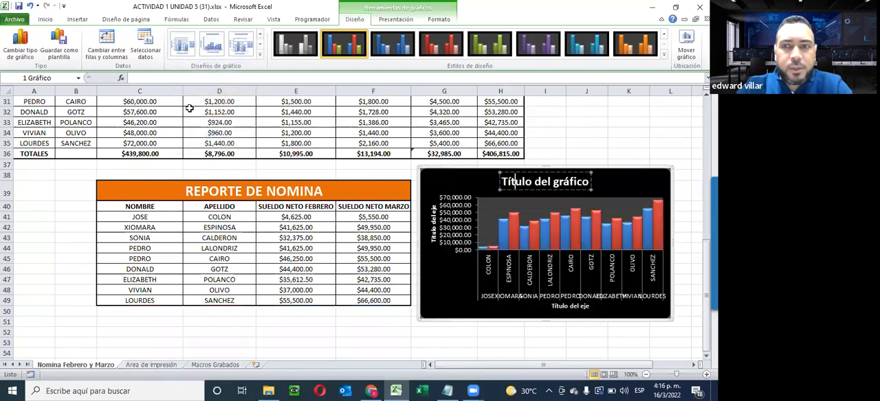
click(401, 21)
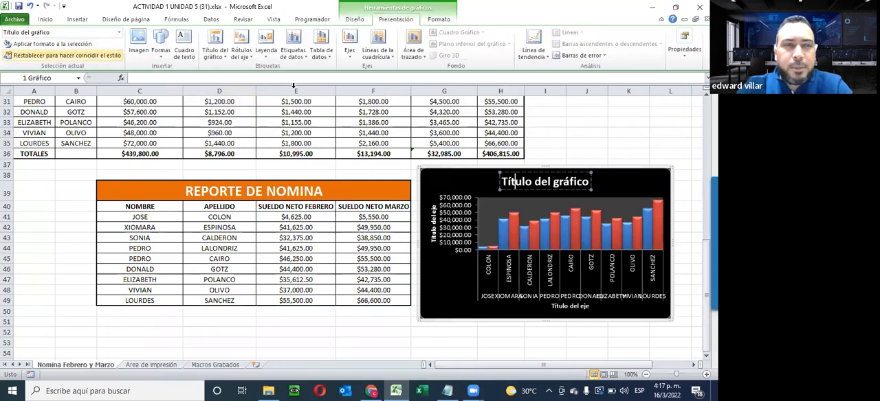
click(435, 18)
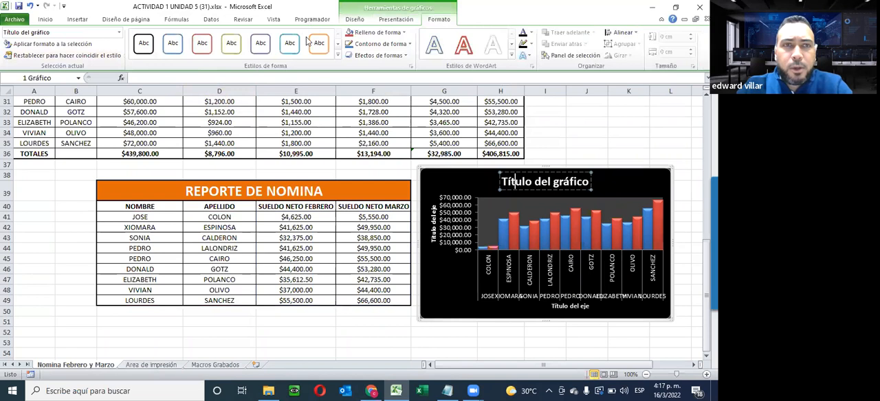
click(628, 122)
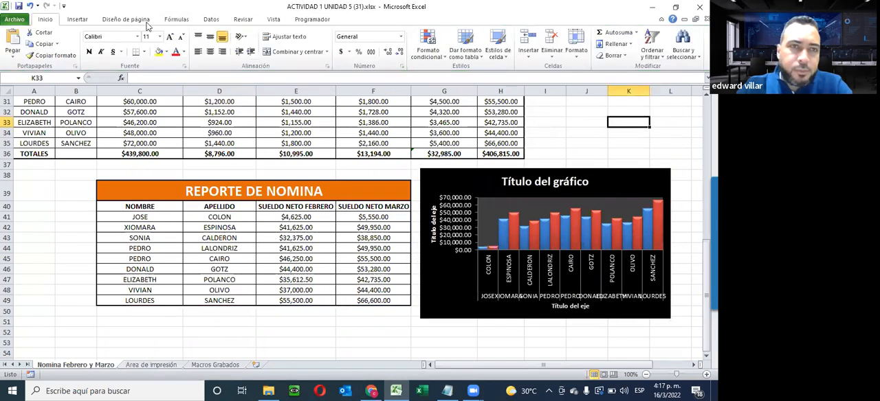
- Insert a basic 2-D line chart from the REPORTE DE NOMINA data in C40:F49 and place it below the column chart
drag(118, 206, 375, 300)
click(75, 19)
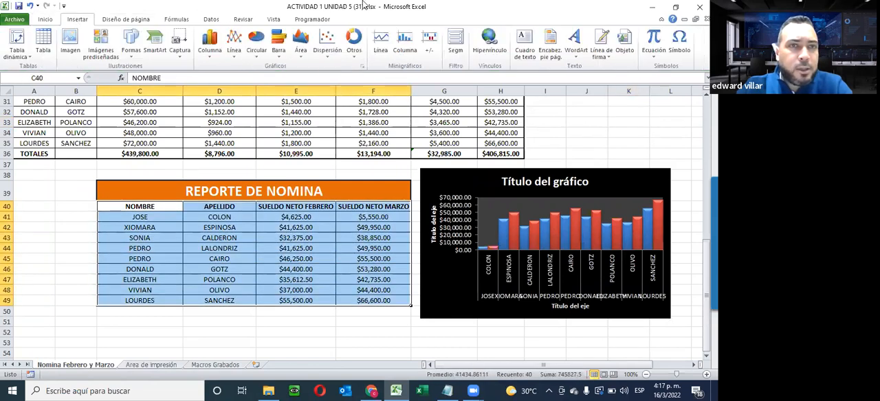
click(234, 56)
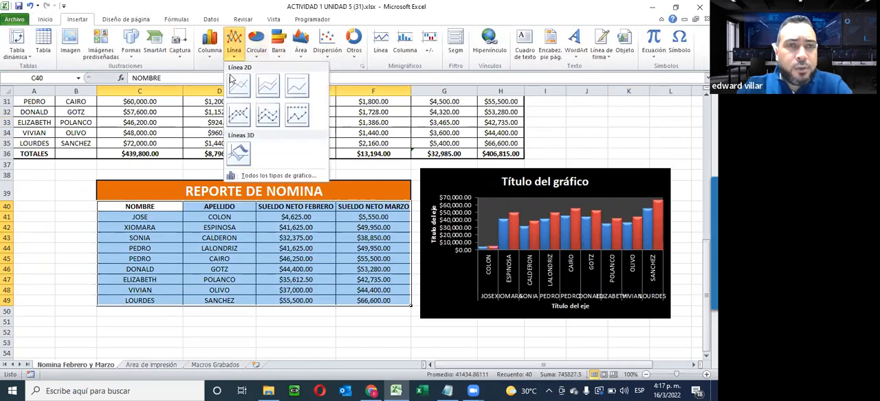
click(239, 85)
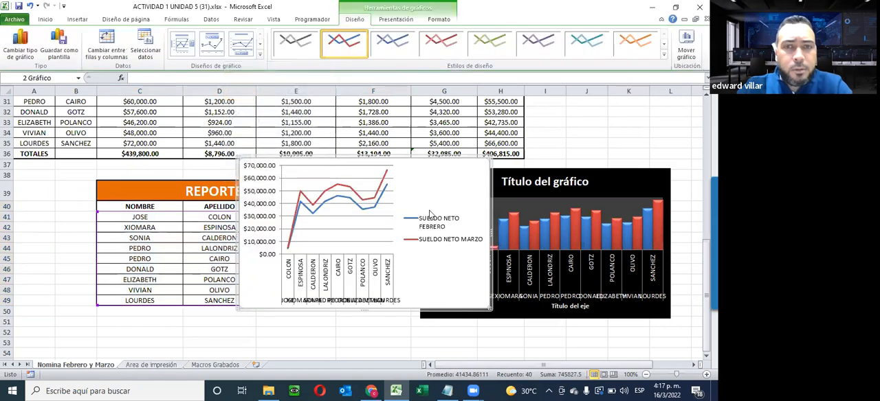
scroll(460, 143, down, 3)
drag(458, 196, 629, 342)
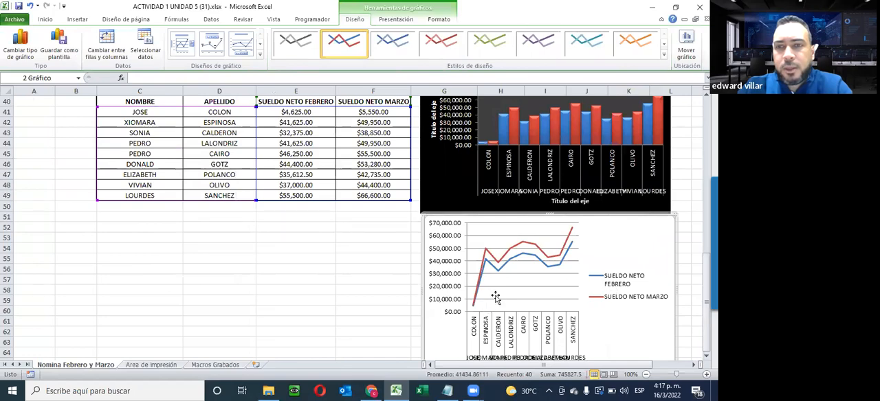
- Examine the line chart against the column chart and the REPORTE DE NOMINA table to compare how they show the salaries
scroll(495, 296, up, 2)
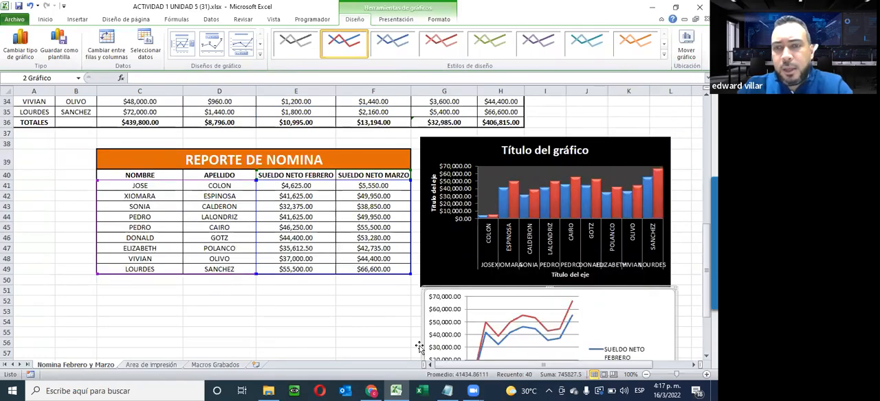
scroll(575, 301, up, 2)
scroll(572, 288, down, 5)
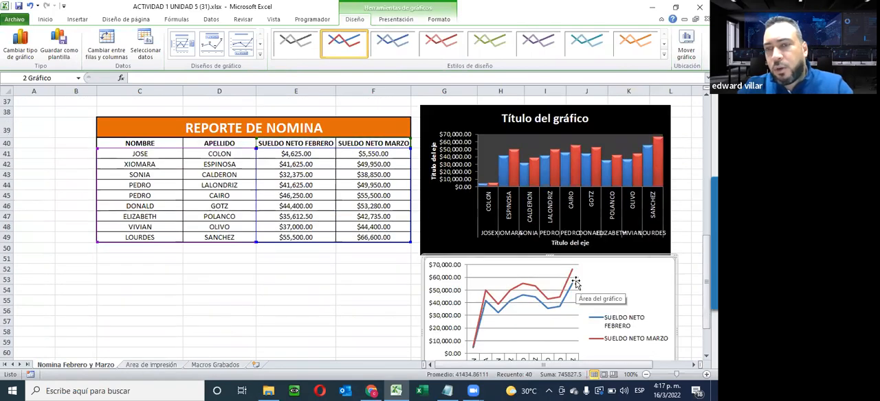
scroll(569, 281, up, 2)
scroll(569, 282, down, 2)
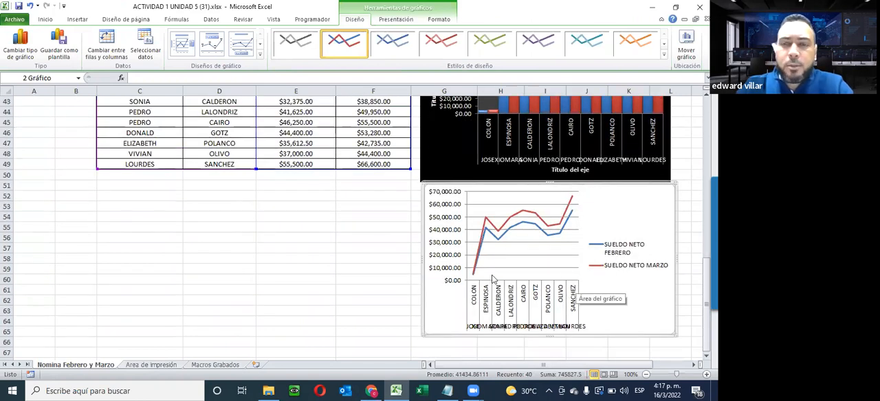
scroll(492, 278, up, 1)
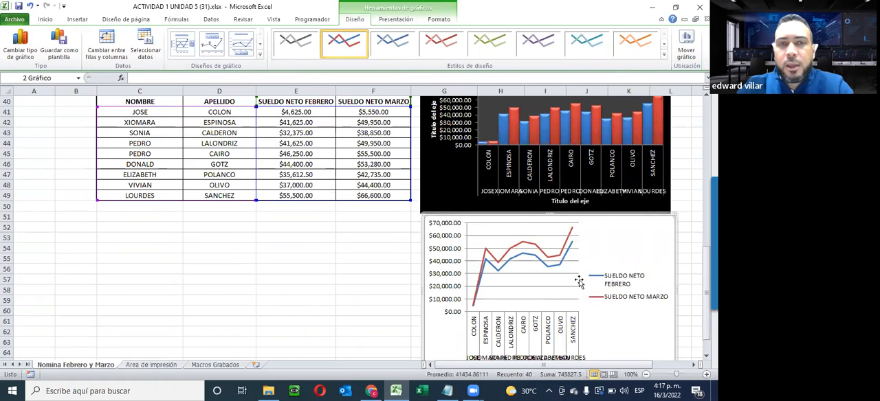
scroll(578, 282, up, 1)
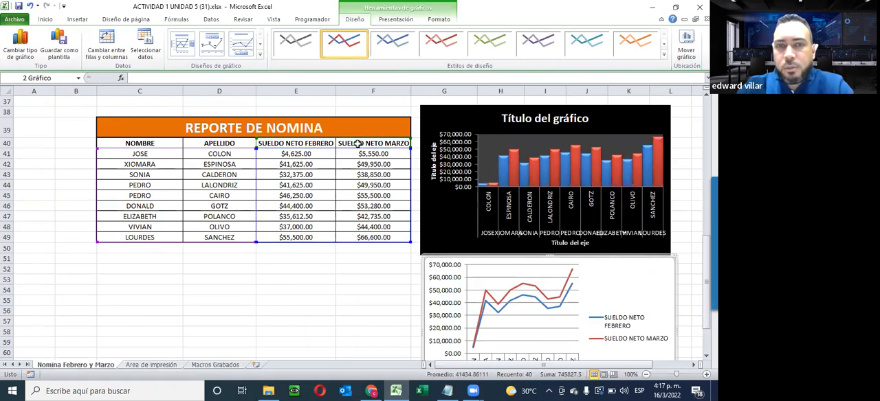
scroll(443, 161, down, 2)
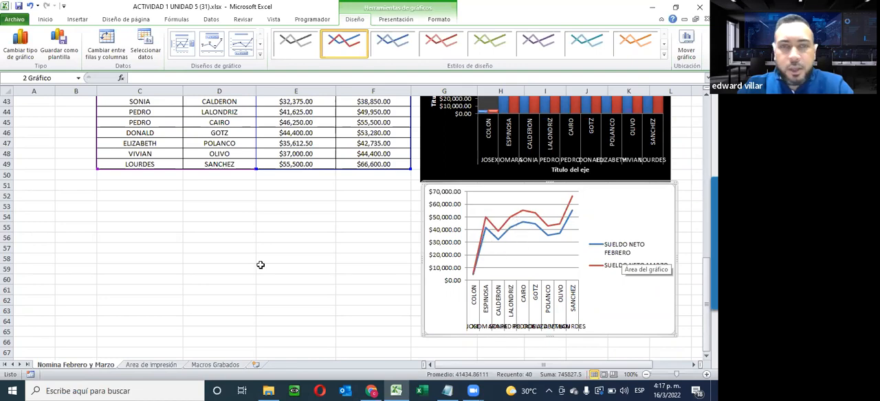
scroll(260, 264, up, 8)
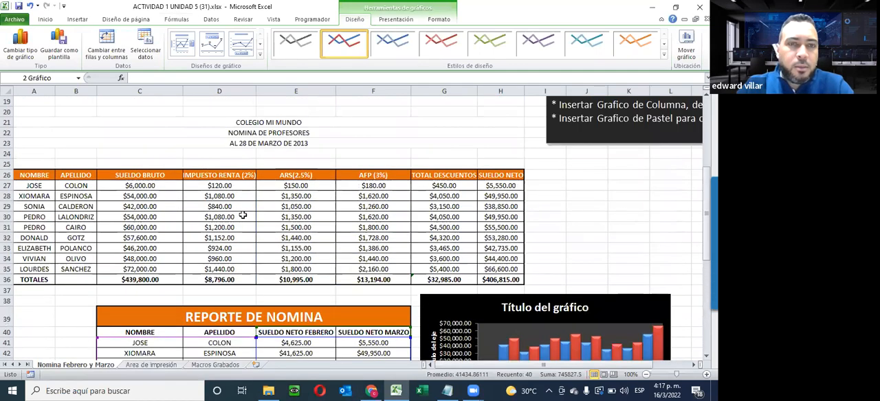
scroll(242, 215, down, 7)
- Select the REPORTE DE NOMINA data with its headers, C40:F49
click(134, 258)
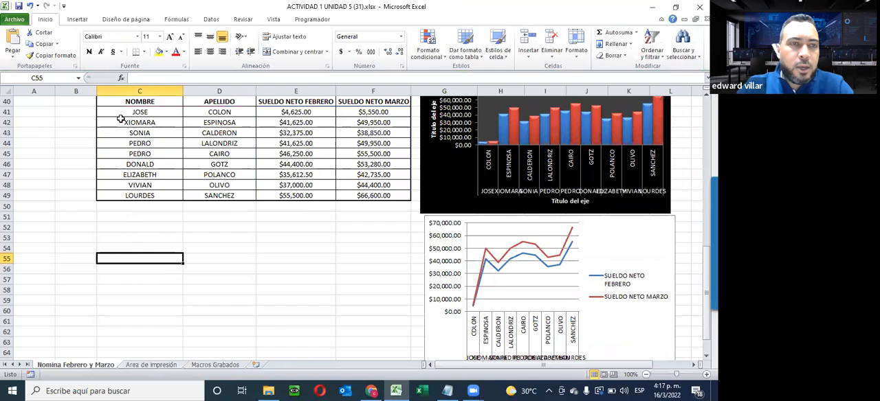
scroll(120, 120, up, 2)
drag(139, 175, 377, 264)
- Try a basic 2-D area chart of the selected payroll data and delete it
click(83, 20)
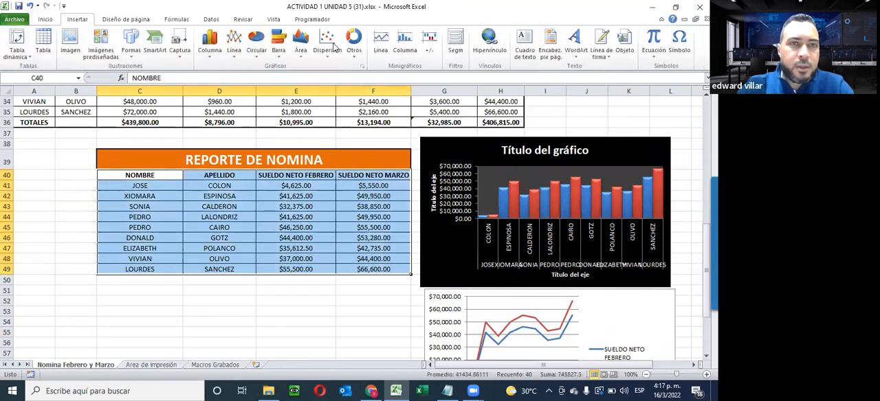
click(300, 42)
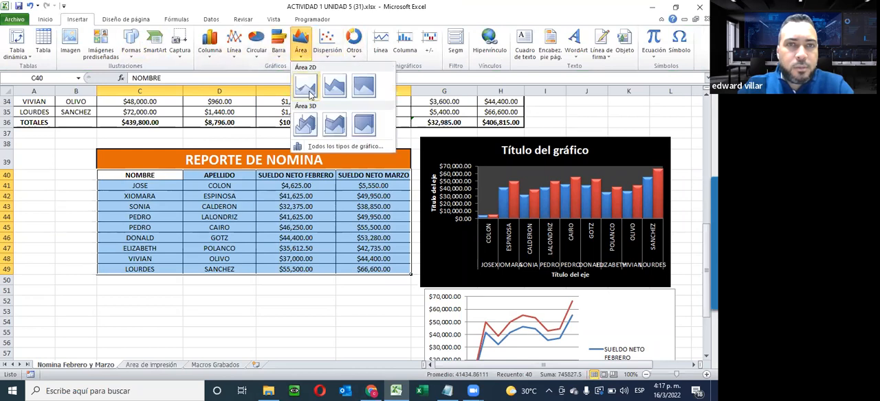
click(307, 88)
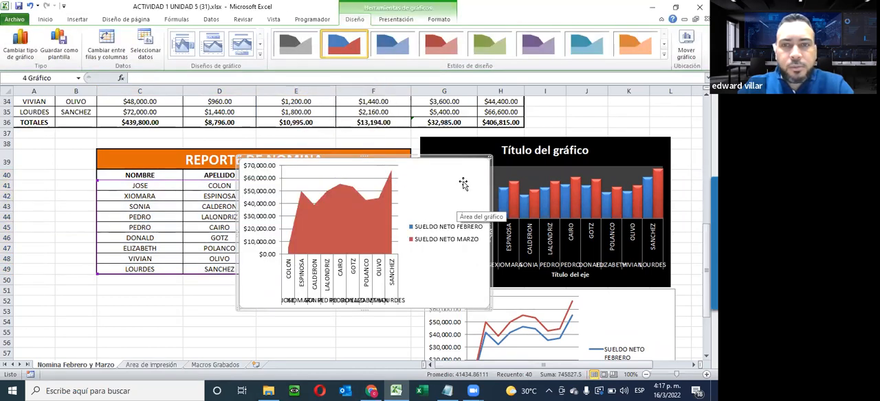
key(Delete)
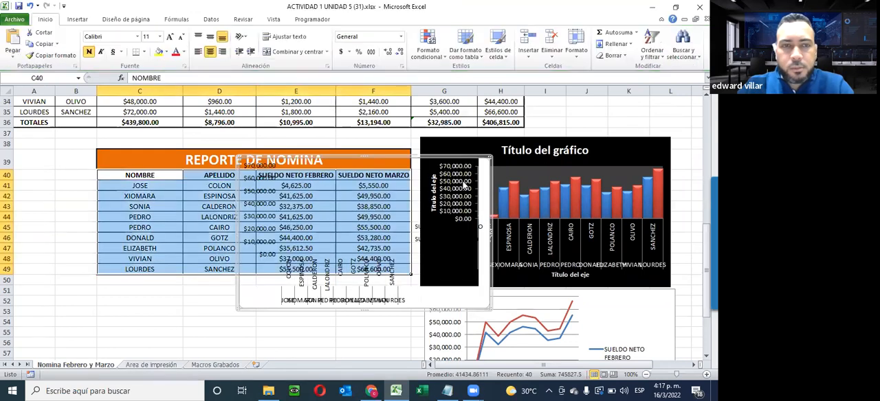
- Insert a 2-D stacked area chart from the selected data, place it below the REPORTE DE NOMINA table and deselect it
click(86, 22)
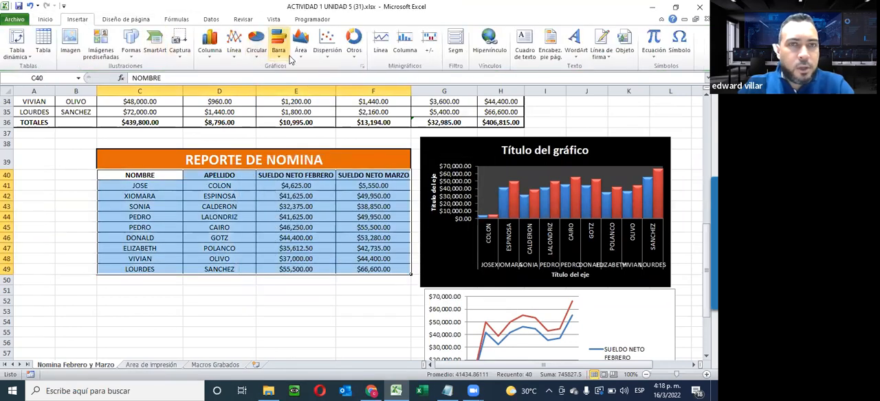
click(300, 48)
click(340, 93)
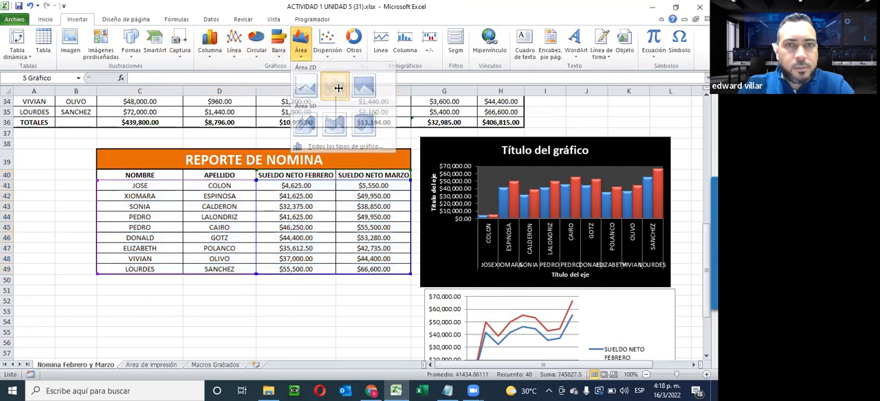
drag(468, 167, 254, 298)
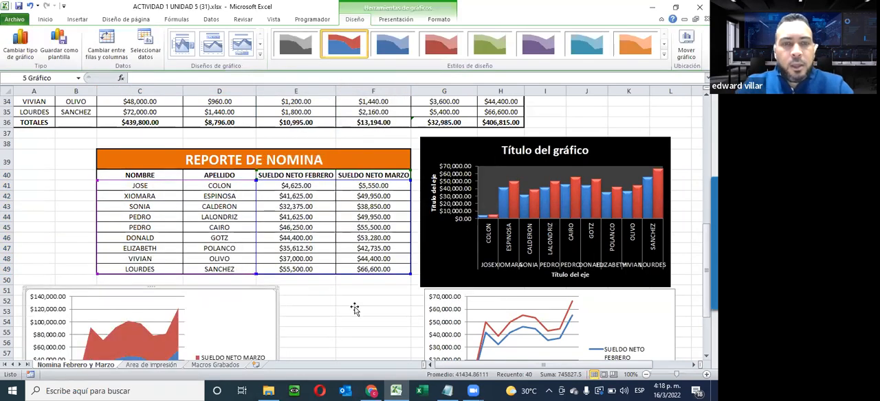
click(355, 309)
- Review the activity's chart instructions and compare the column, line and area charts against them
scroll(355, 309, down, 2)
scroll(355, 309, up, 8)
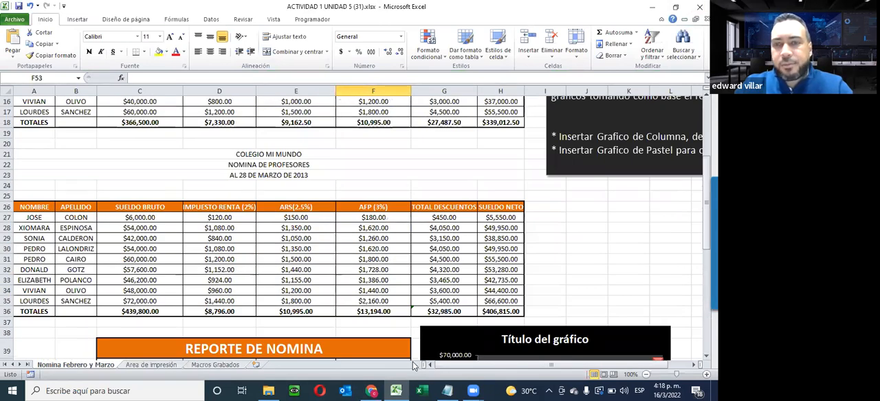
click(585, 249)
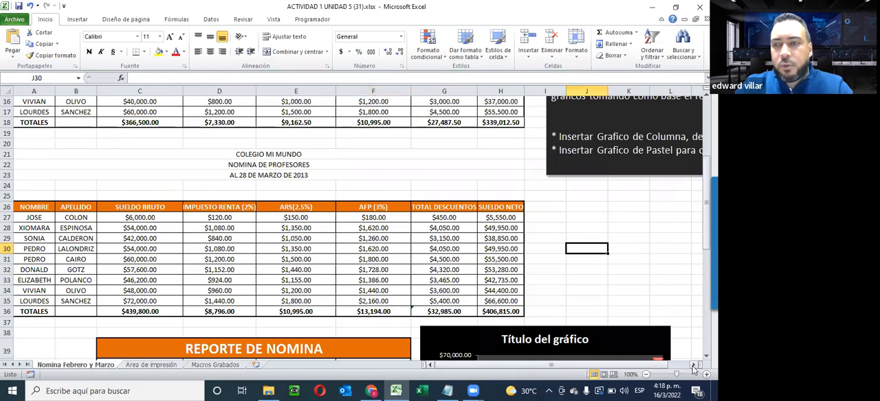
scroll(344, 323, right, 4)
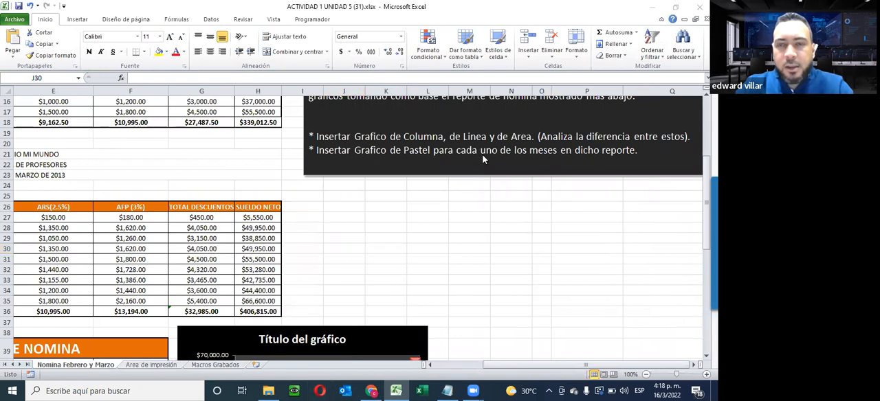
click(513, 365)
click(460, 365)
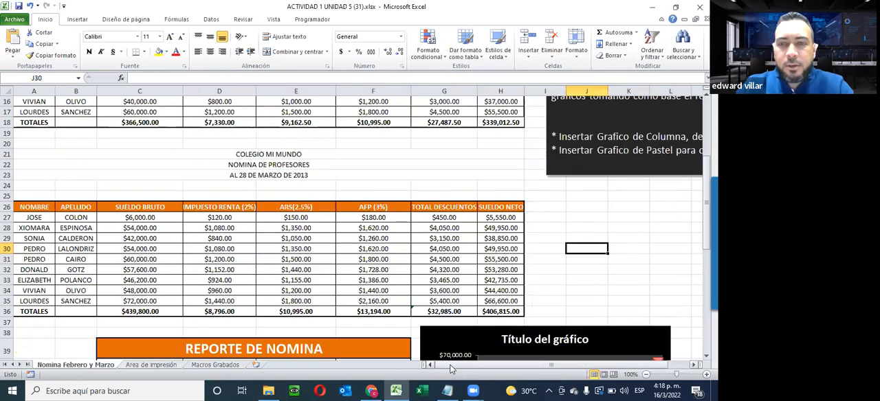
scroll(358, 305, down, 5)
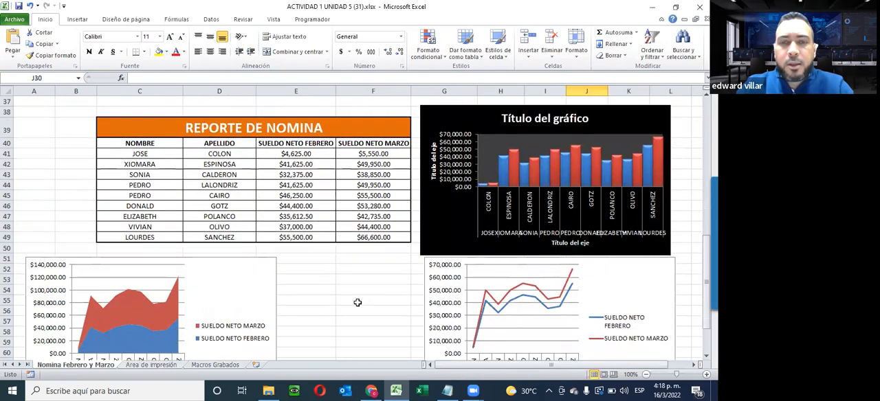
scroll(355, 301, up, 1)
scroll(356, 301, down, 1)
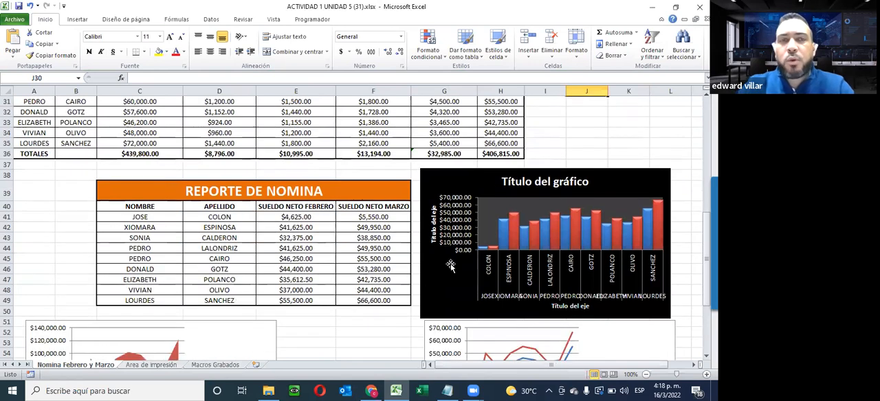
scroll(536, 227, down, 1)
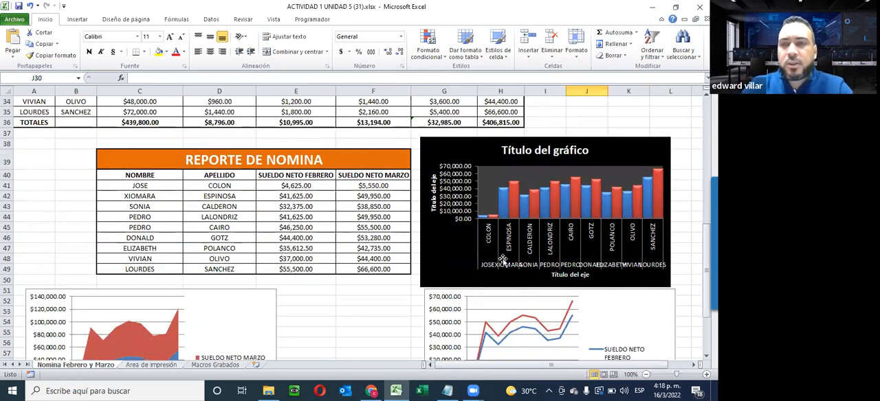
scroll(533, 323, down, 2)
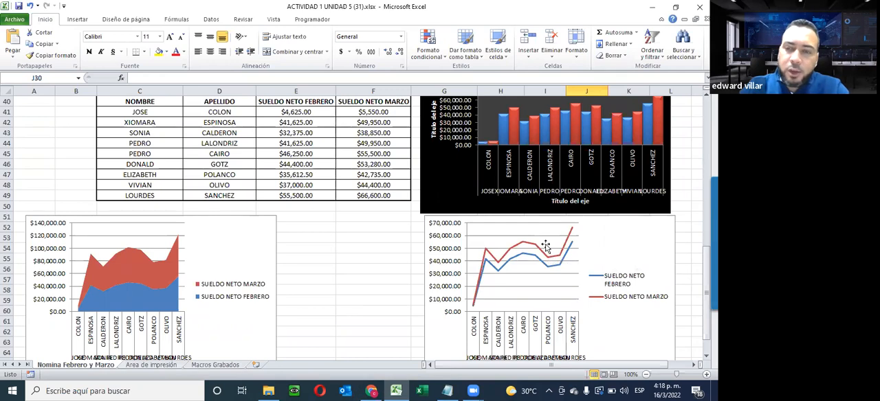
- Insert a basic 2-D pie chart from the NOMBRE, APELLIDO and SUELDO NETO FEBRERO columns, C40:E49
scroll(536, 248, down, 3)
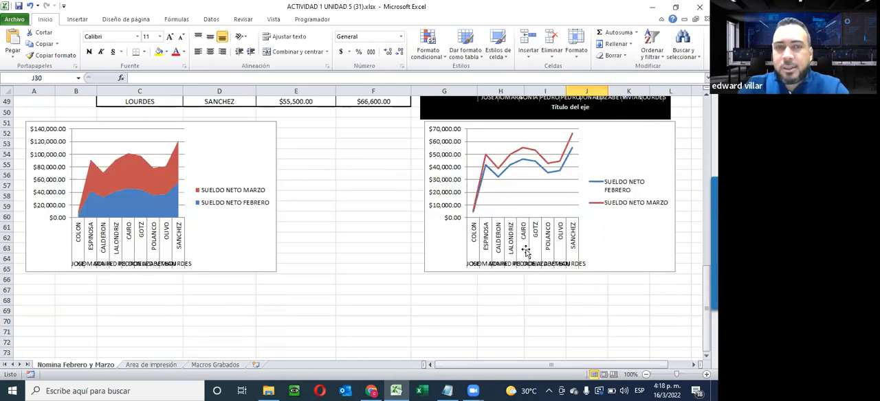
scroll(526, 251, up, 4)
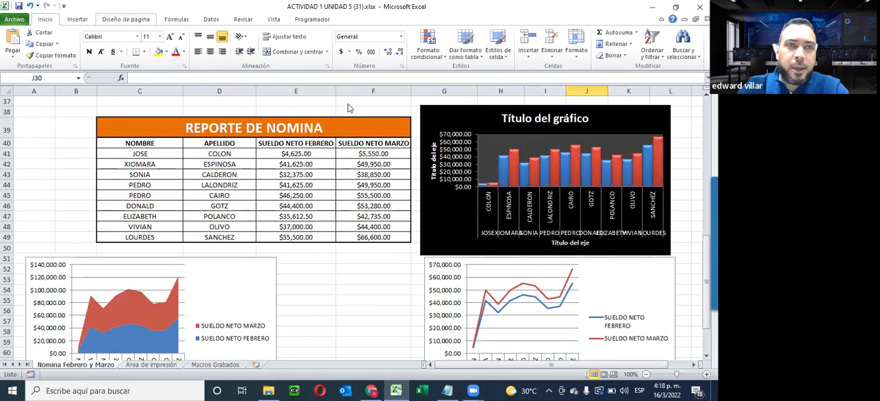
click(77, 18)
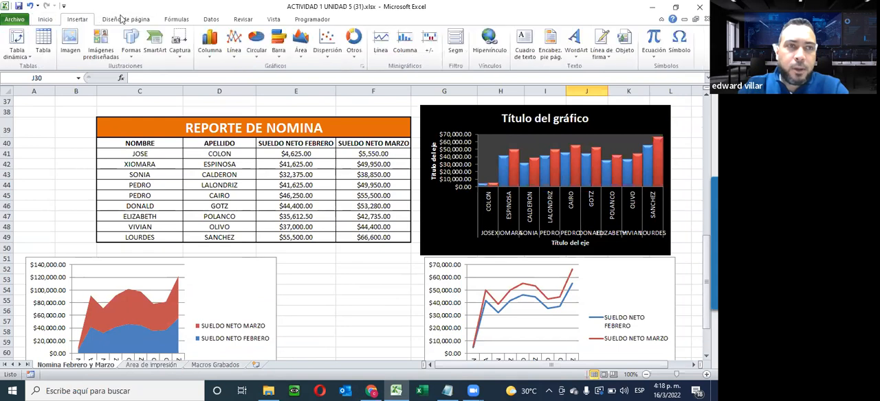
click(256, 54)
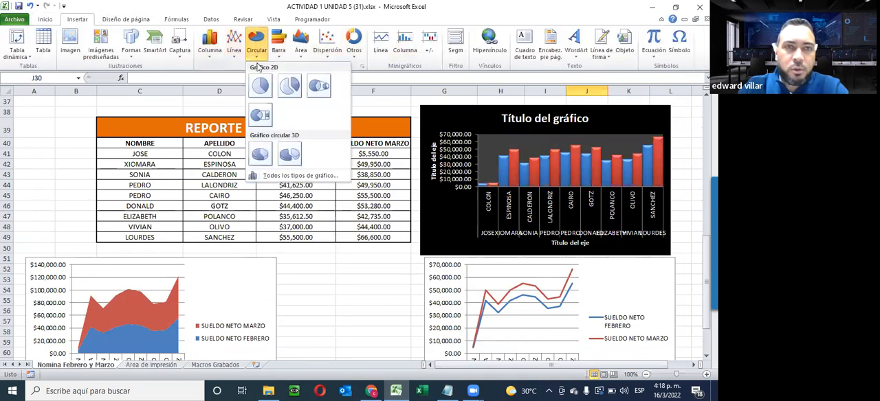
click(352, 310)
drag(140, 143, 293, 219)
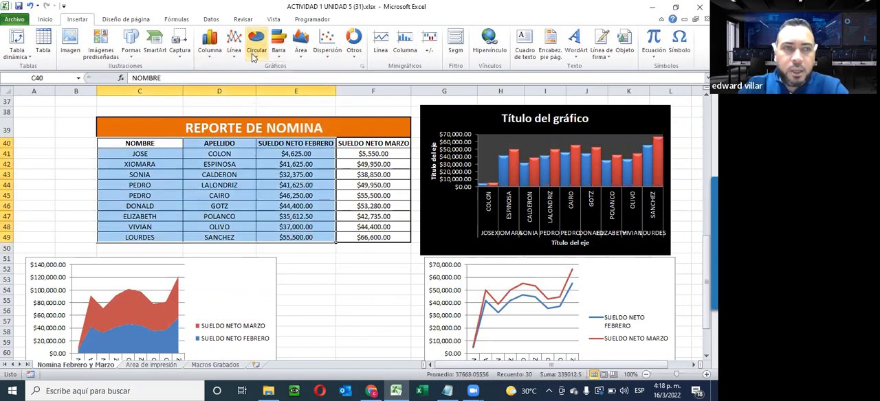
click(254, 55)
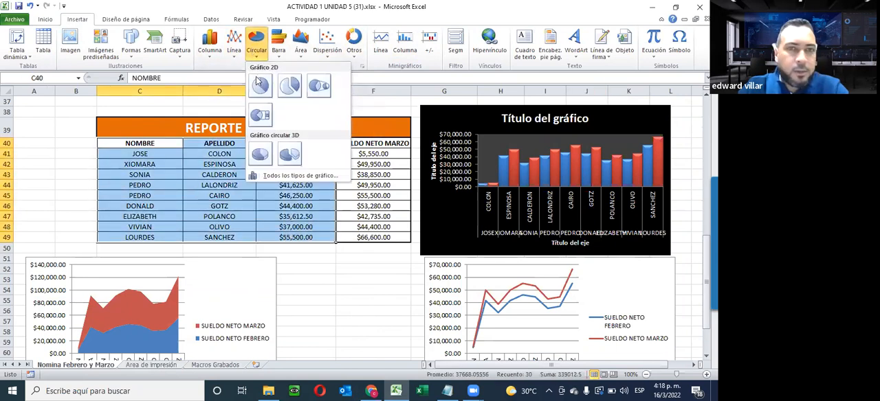
click(260, 84)
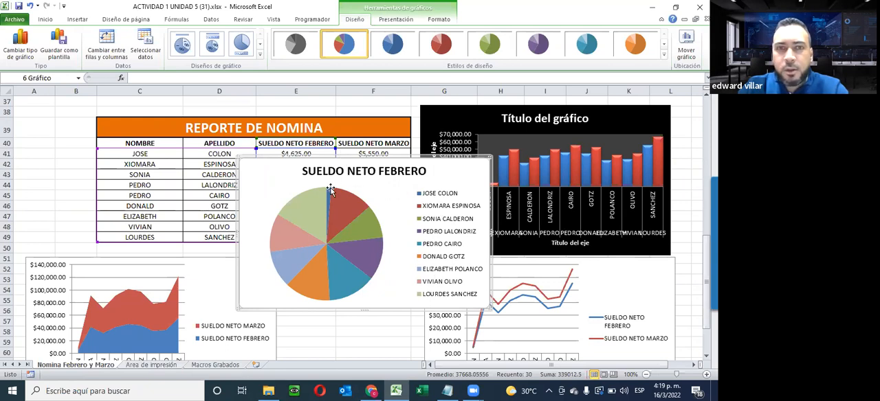
- Apply the black-background multicolour style to the February pie chart and use the layout that labels slices with names and percentages
click(664, 55)
click(331, 191)
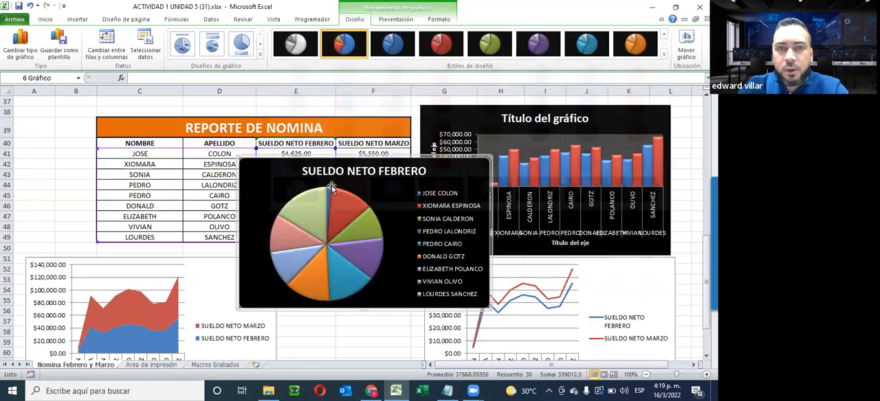
click(261, 60)
click(214, 48)
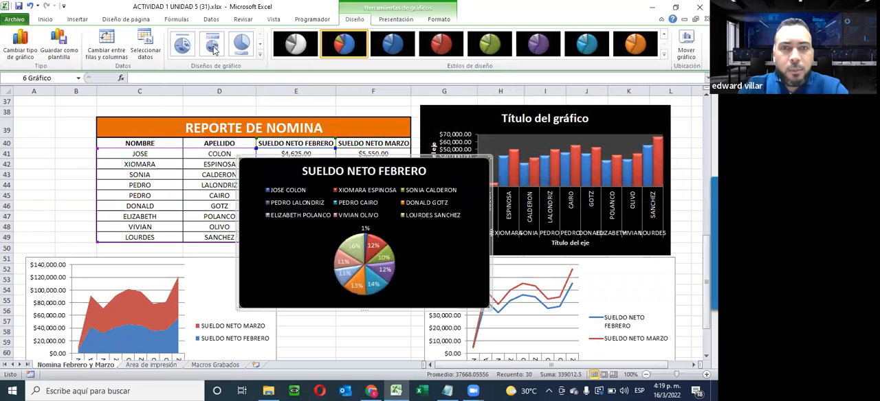
click(182, 45)
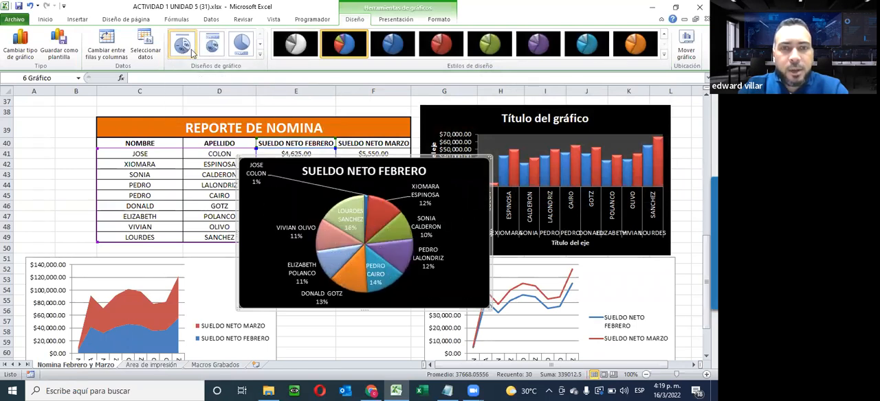
- Shift the February pie chart's source range down two rows and place the chart beside the March payroll table, above the column chart
drag(257, 171, 297, 198)
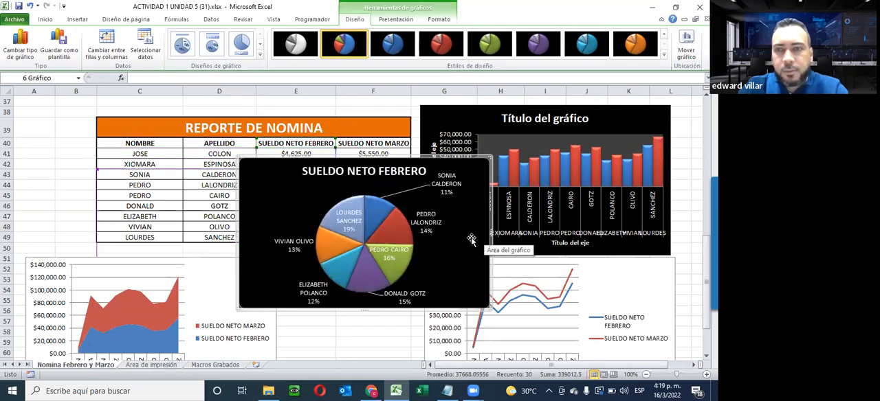
click(646, 374)
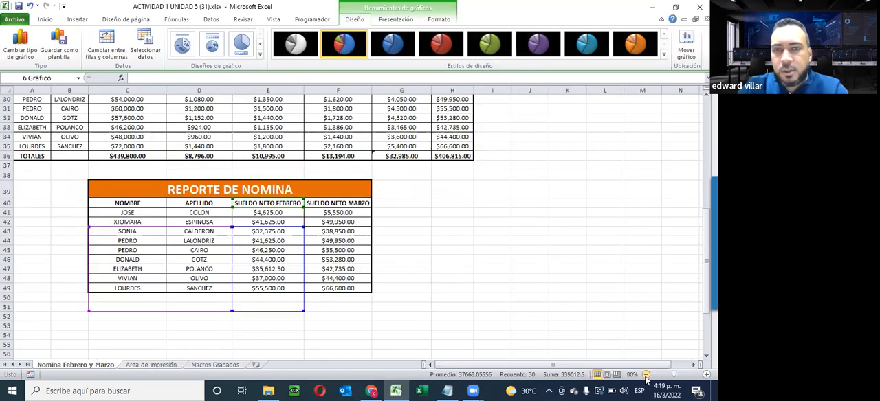
click(646, 375)
drag(537, 174, 480, 121)
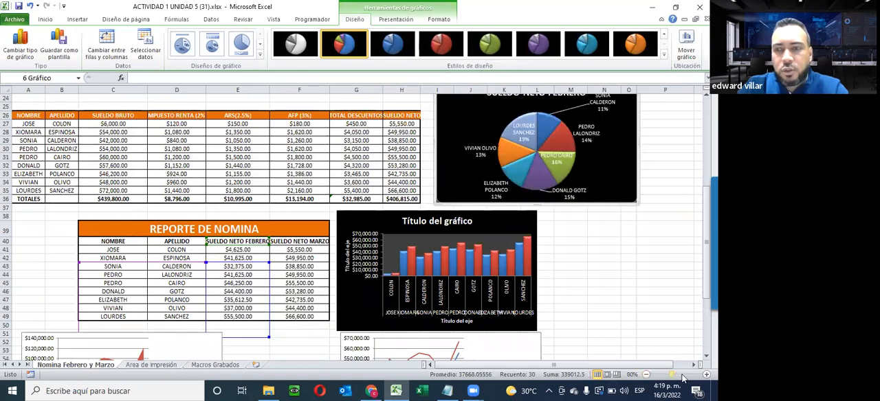
click(683, 376)
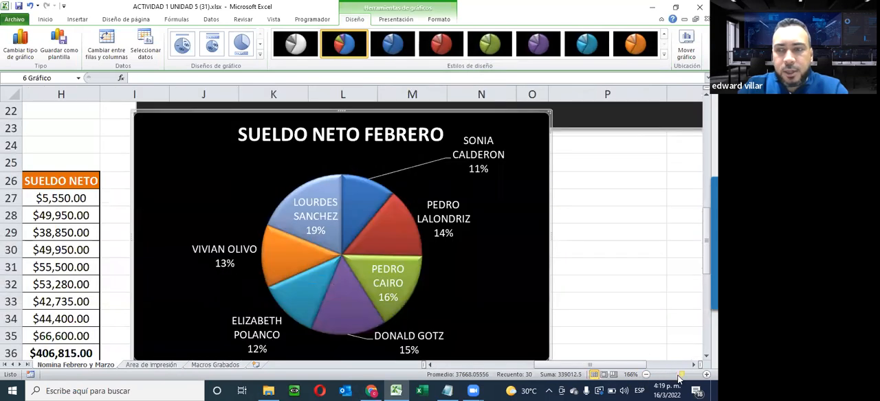
click(676, 376)
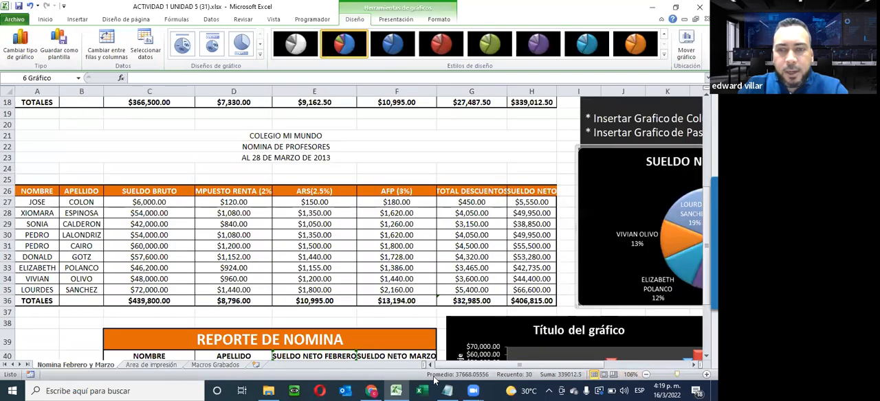
- Select the NOMBRE and APELLIDO columns together with SUELDO NETO MARZO, C40:D49 and F40:F49, leaving out the February column
scroll(230, 259, down, 4)
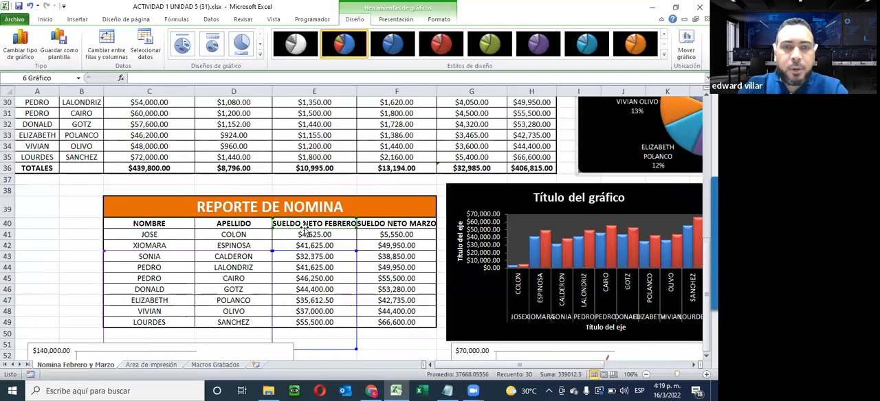
click(411, 256)
drag(387, 221, 396, 312)
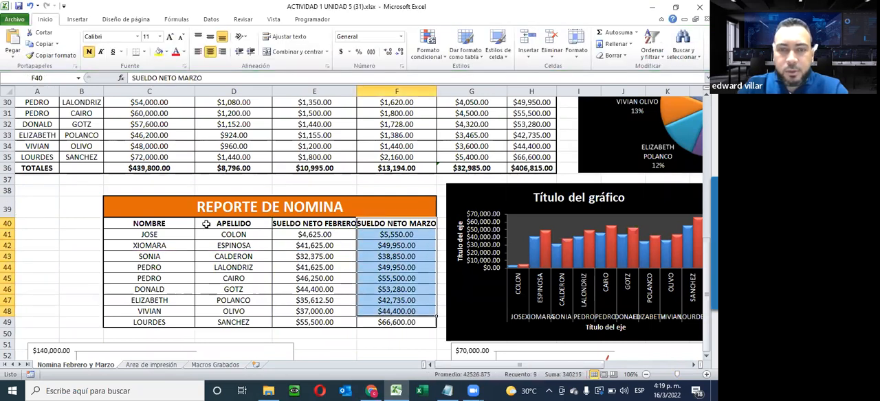
drag(122, 223, 214, 323)
drag(217, 321, 217, 321)
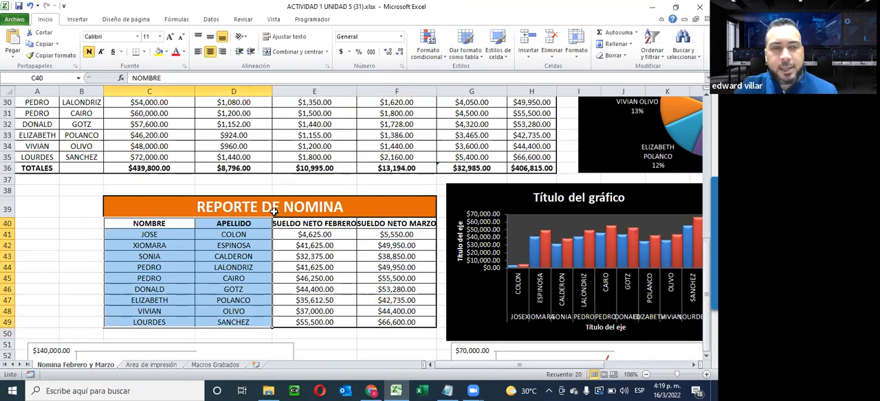
drag(389, 223, 396, 328)
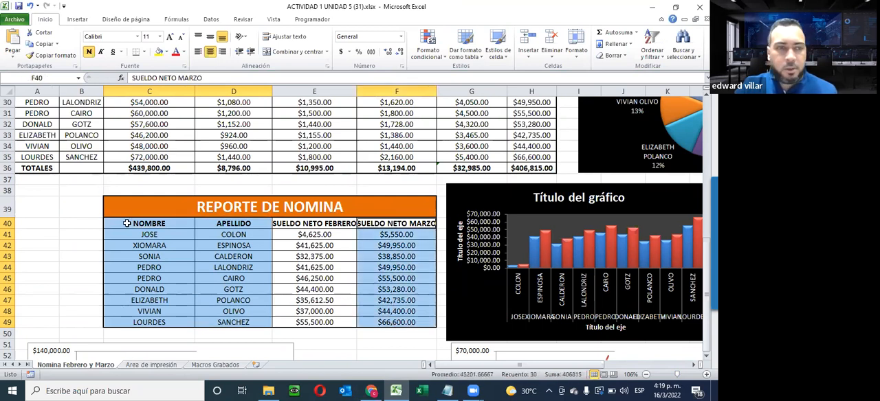
drag(146, 224, 233, 321)
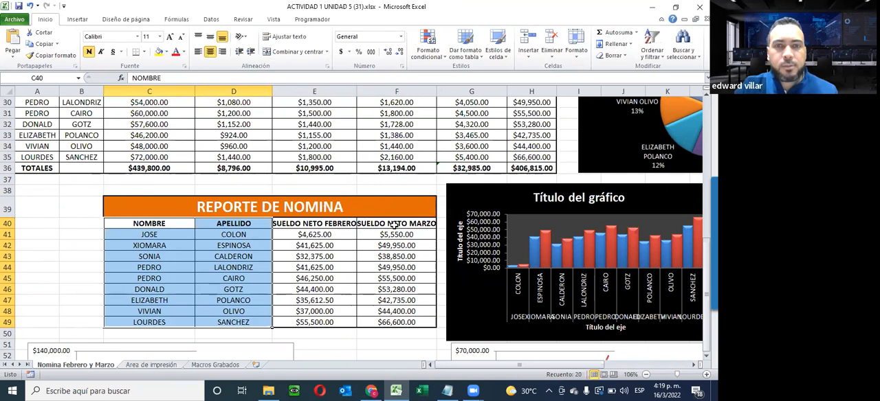
drag(399, 223, 393, 323)
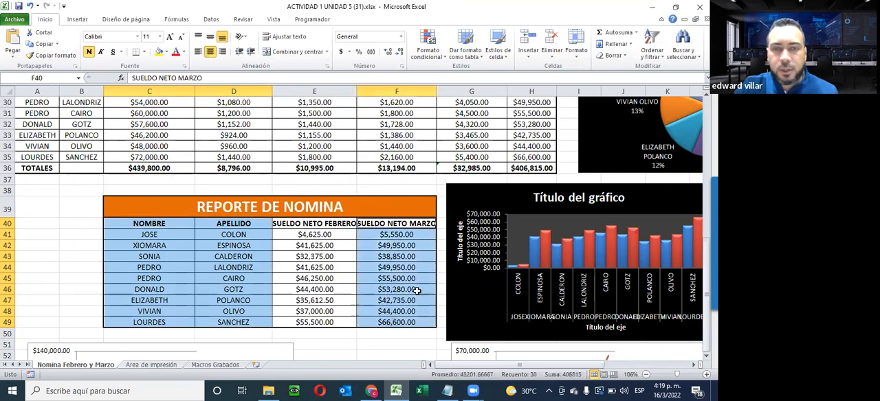
- Insert a basic 2-D pie chart of the selected March salaries and apply the black-background multicolour style
click(77, 19)
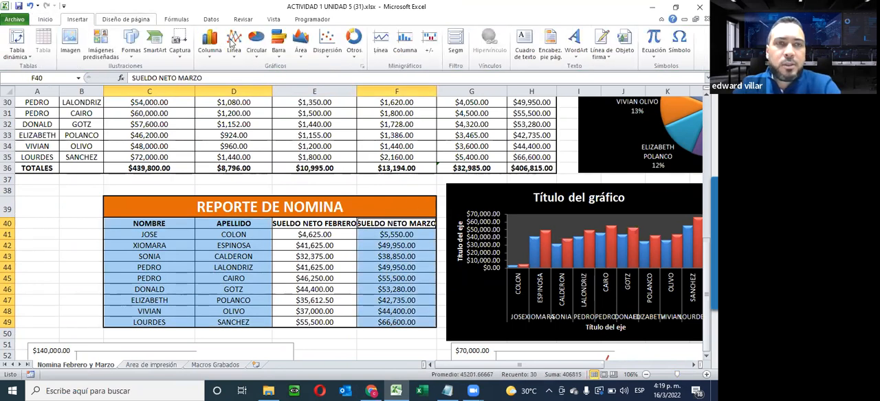
click(256, 51)
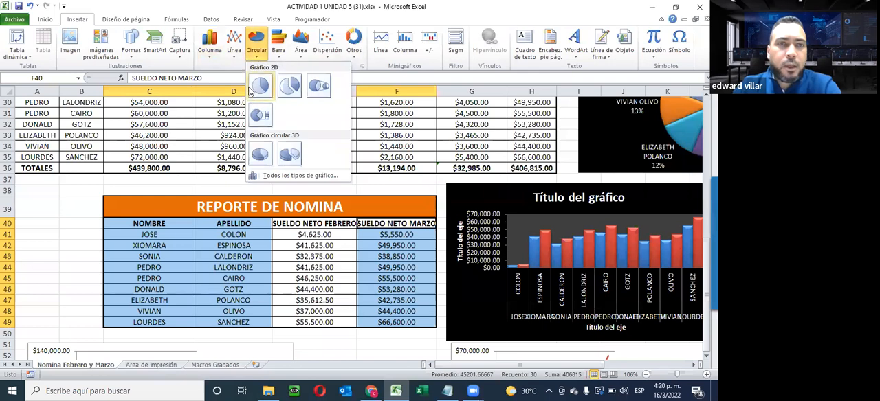
click(259, 87)
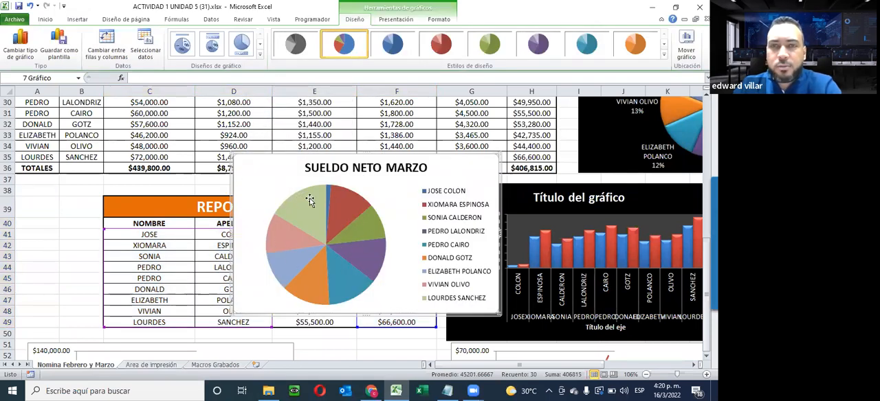
click(664, 58)
click(344, 187)
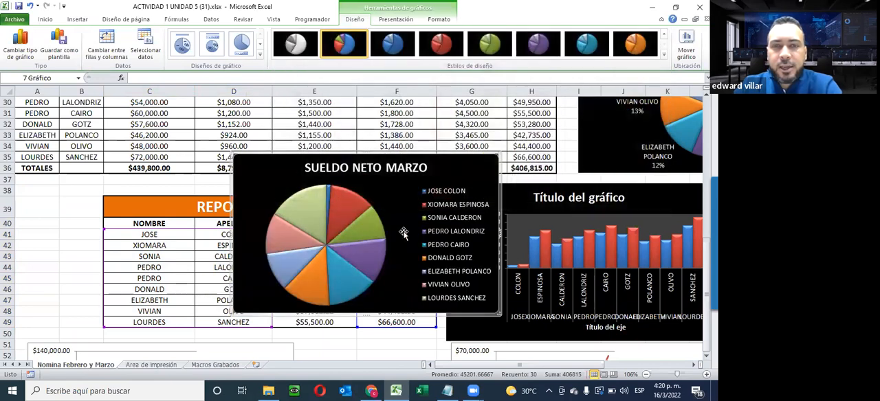
- Place the SUELDO NETO MARZO pie chart directly below the stacked area chart, starting around row 66
scroll(430, 227, down, 4)
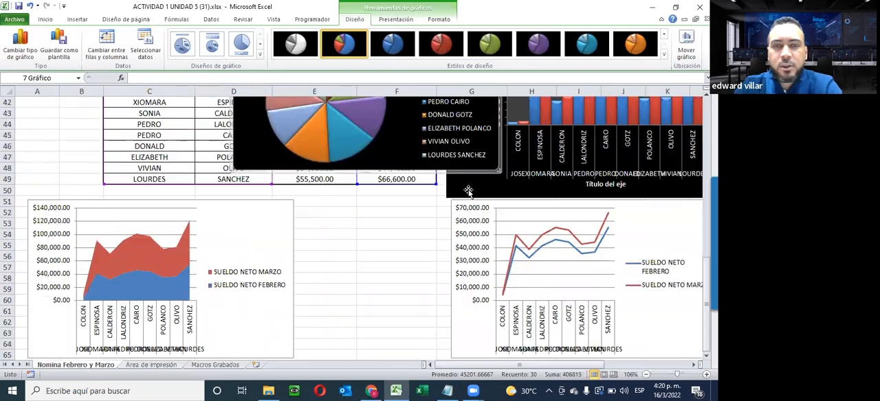
scroll(464, 329, down, 1)
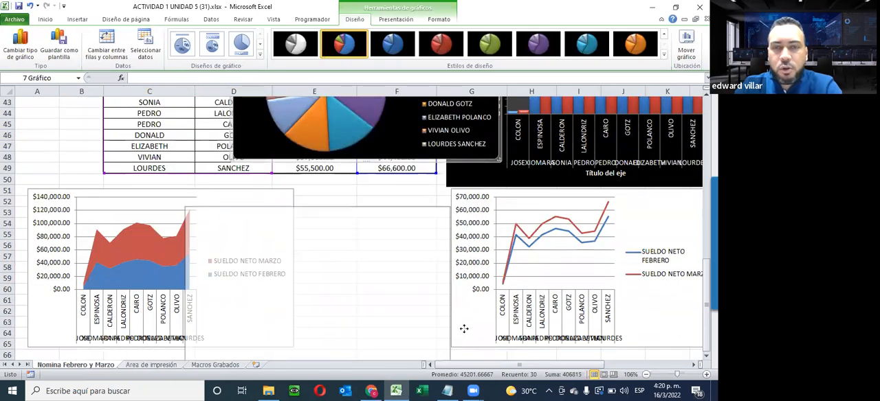
scroll(464, 329, down, 4)
drag(387, 322, 270, 334)
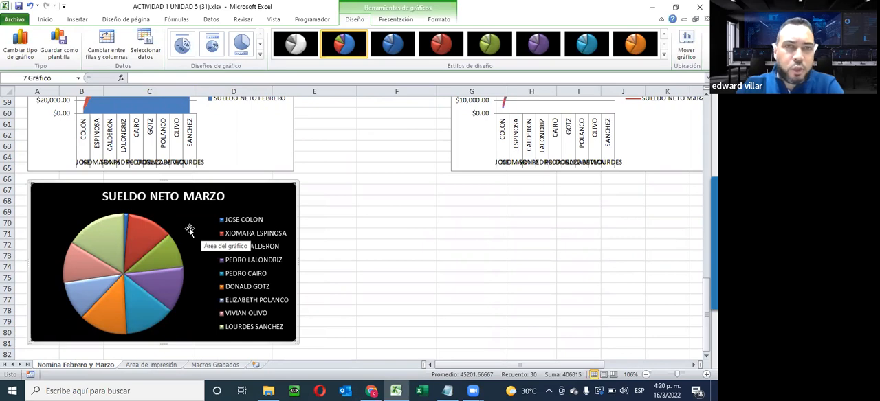
- Review the finished column, line, area and pie charts alongside the payroll tables they are based on
scroll(351, 266, up, 11)
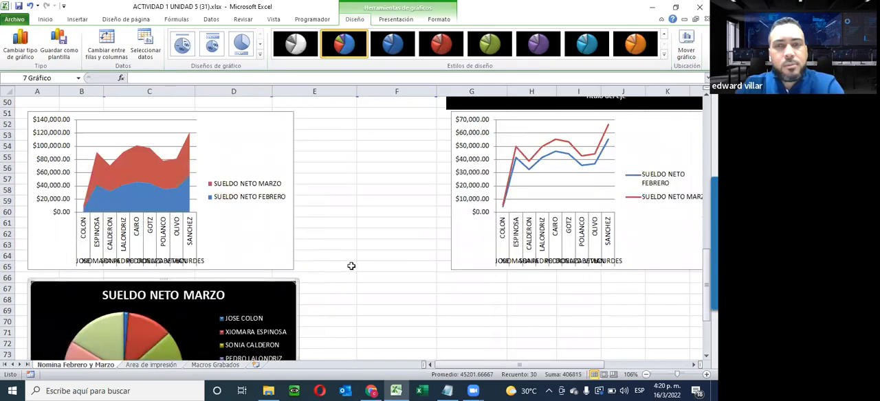
scroll(347, 268, down, 3)
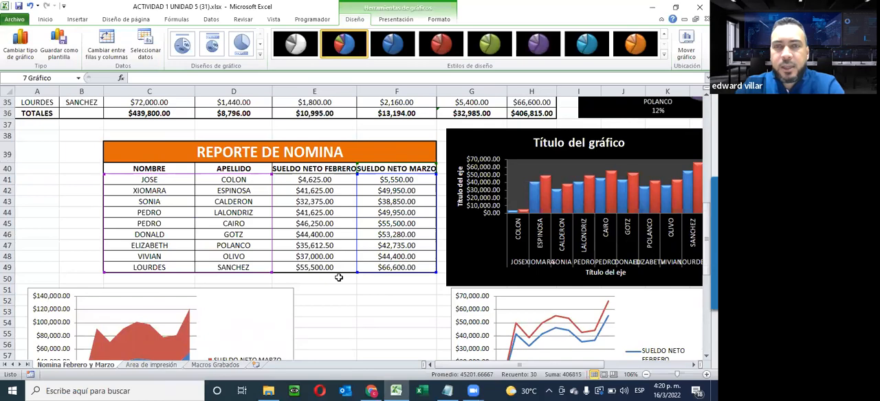
scroll(340, 274, up, 3)
scroll(329, 279, down, 1)
scroll(328, 278, up, 3)
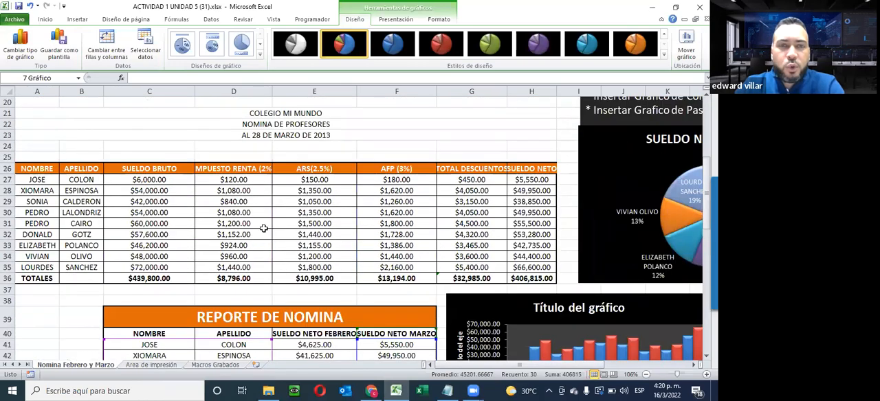
scroll(264, 226, down, 4)
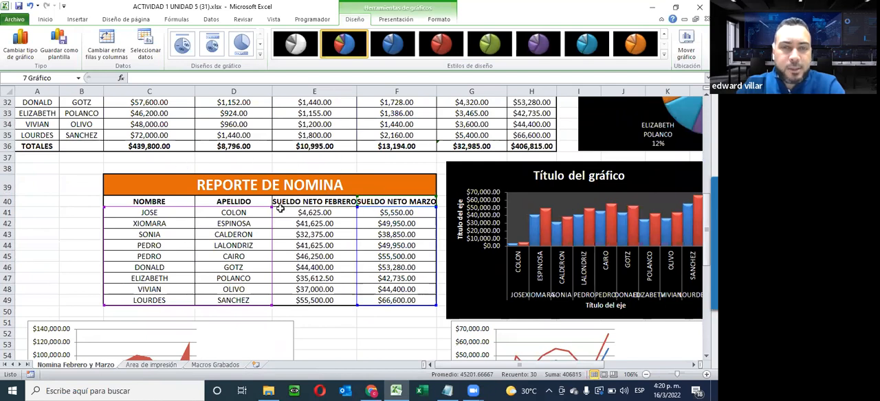
scroll(364, 330, down, 9)
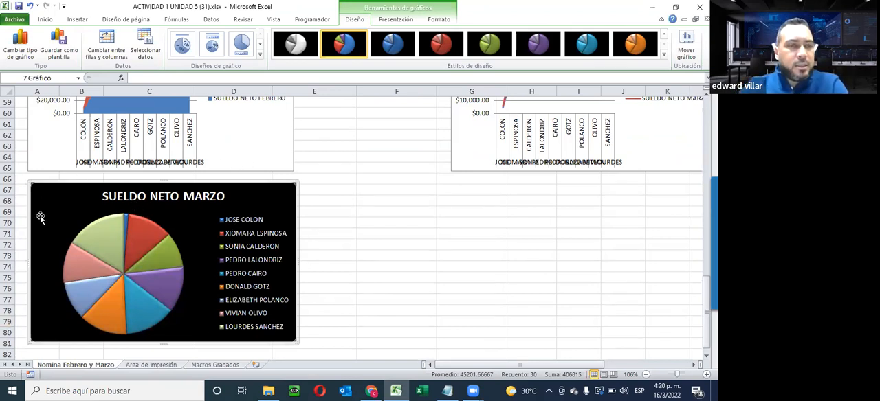
scroll(280, 301, up, 7)
scroll(287, 294, up, 11)
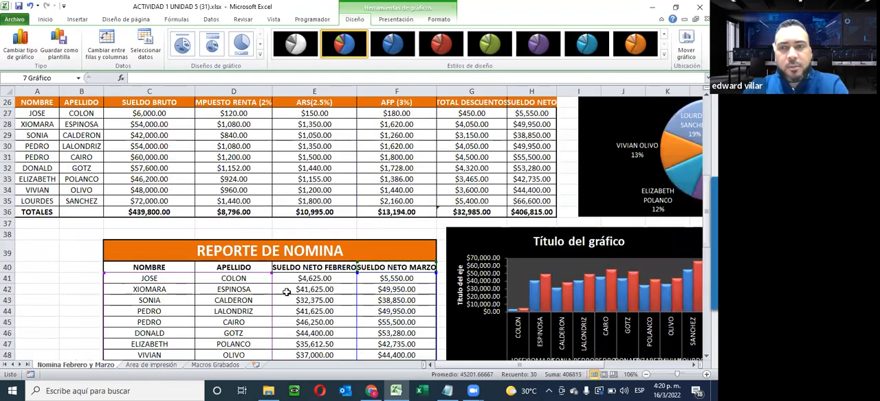
scroll(330, 264, down, 8)
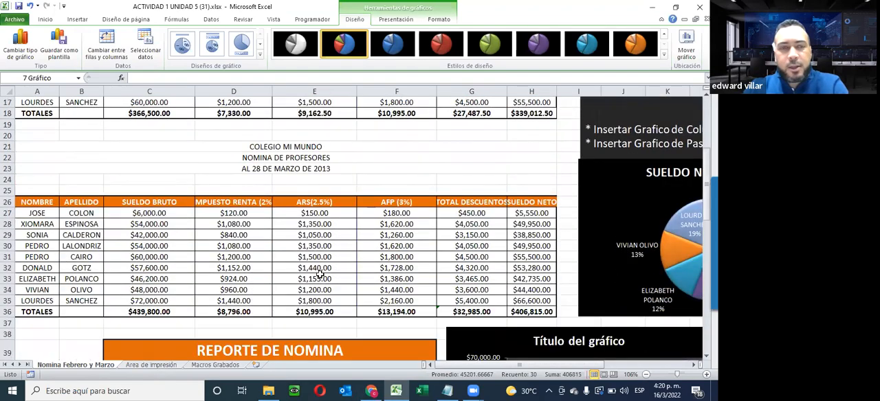
- Switch to the Area de impresión sheet and look over its February and March payroll tables and the REPORTE DE NOMINA
click(169, 366)
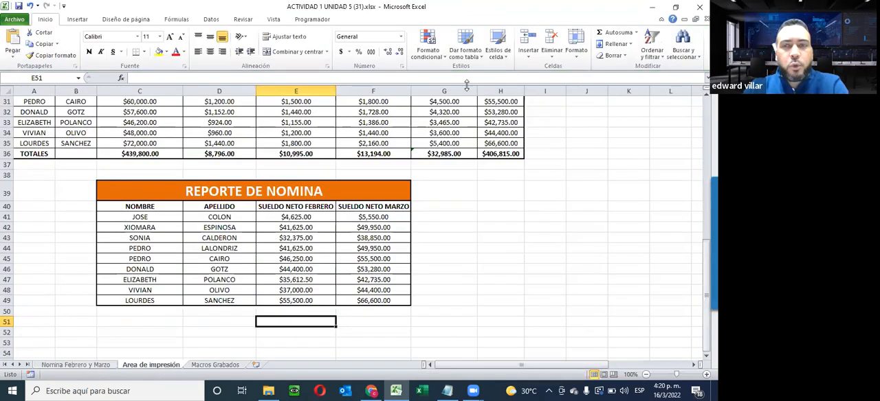
scroll(376, 255, up, 7)
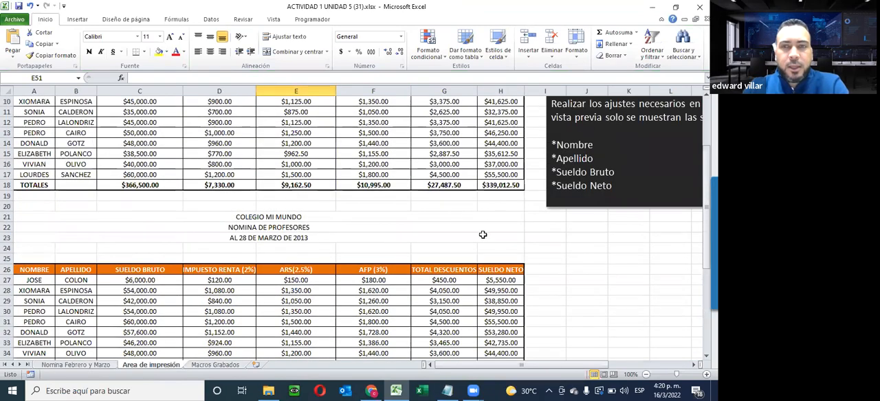
scroll(481, 235, up, 3)
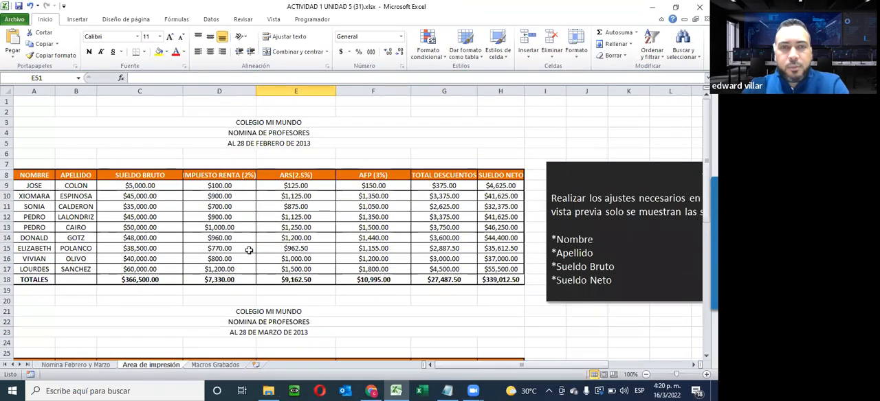
scroll(300, 248, down, 6)
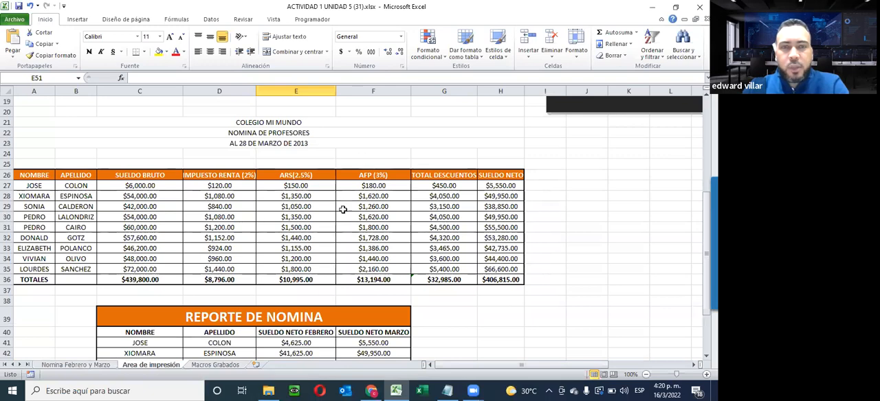
scroll(330, 253, down, 3)
scroll(278, 314, up, 4)
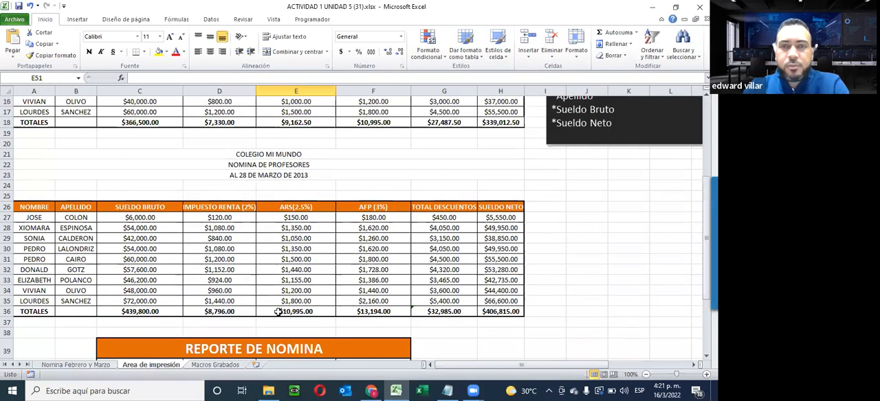
scroll(281, 312, up, 5)
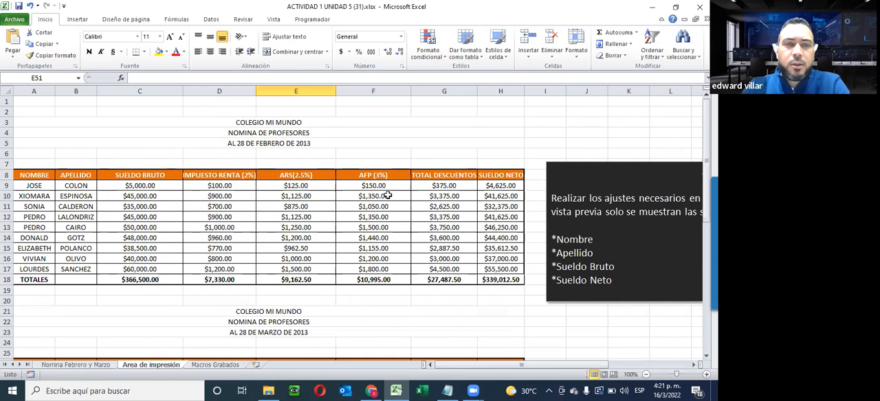
- Check both pages of the Area de impresión sheet's print preview and return to the worksheet
click(14, 19)
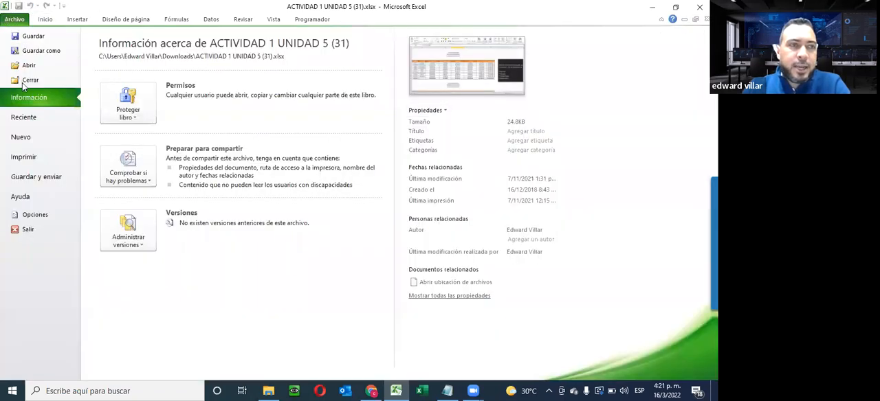
click(24, 157)
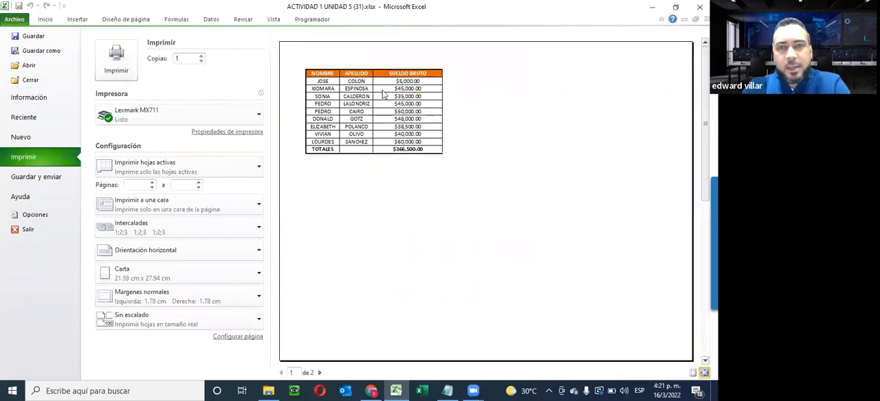
click(318, 372)
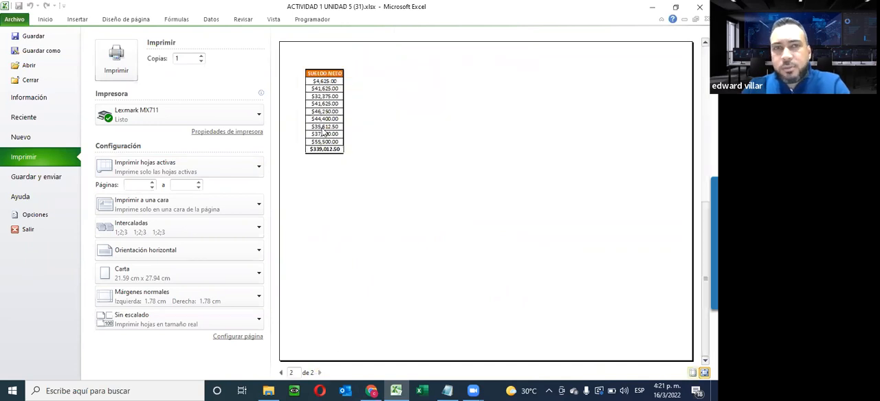
click(280, 372)
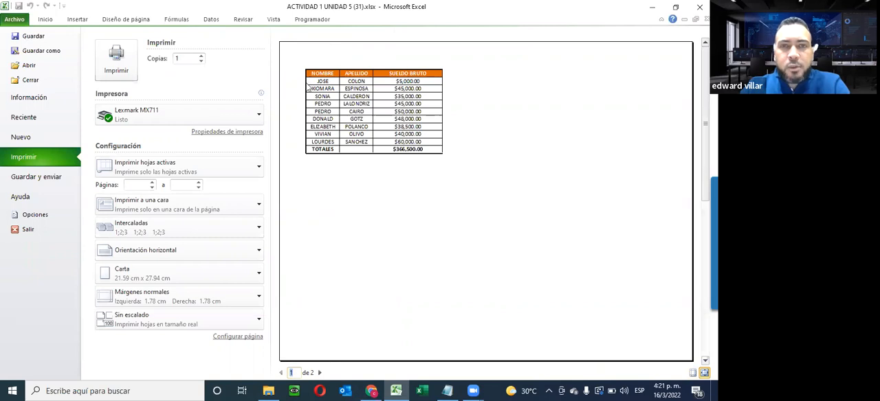
click(319, 373)
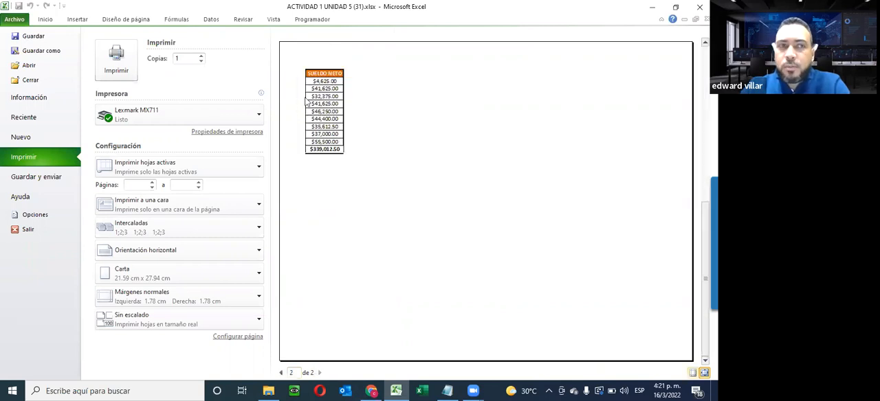
click(45, 19)
- Read the AREA DE IMPRESION instructions on which February payroll columns the print preview must show
drag(468, 365, 525, 363)
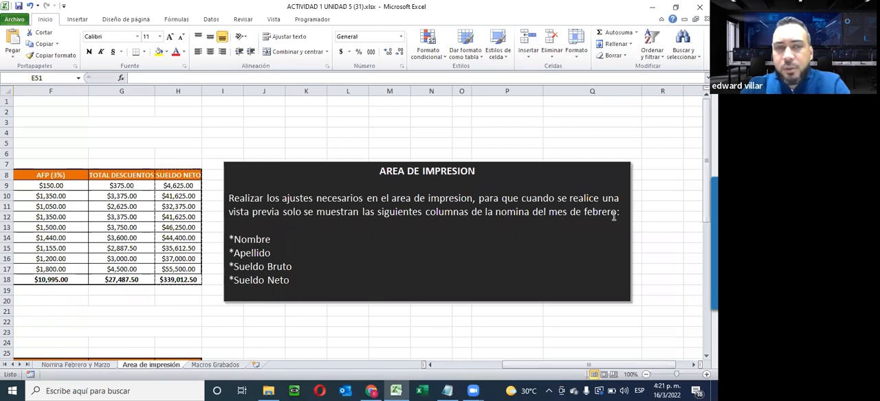
scroll(327, 231, down, 1)
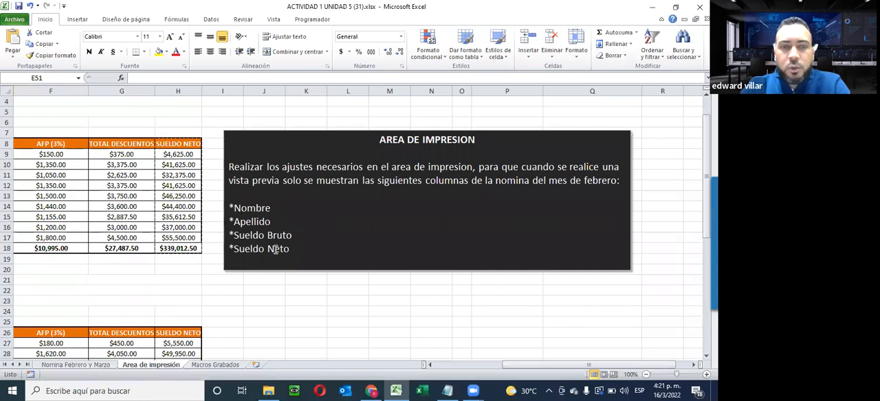
click(453, 369)
click(249, 111)
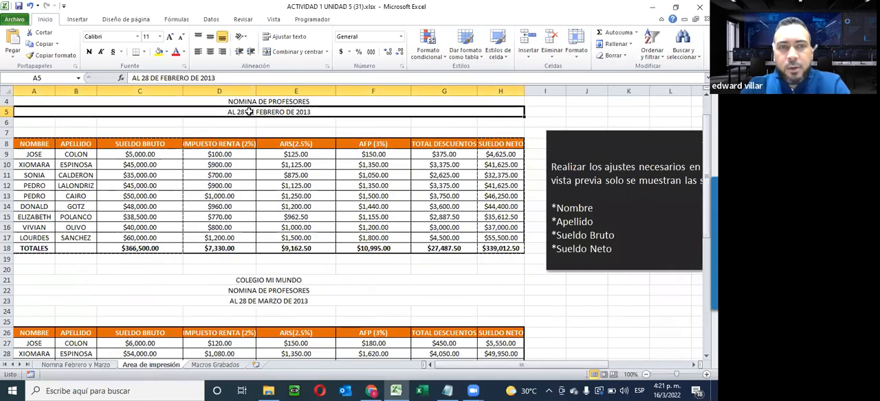
click(237, 321)
- Clear the existing print area of the Area de impresión sheet
drag(27, 145, 124, 249)
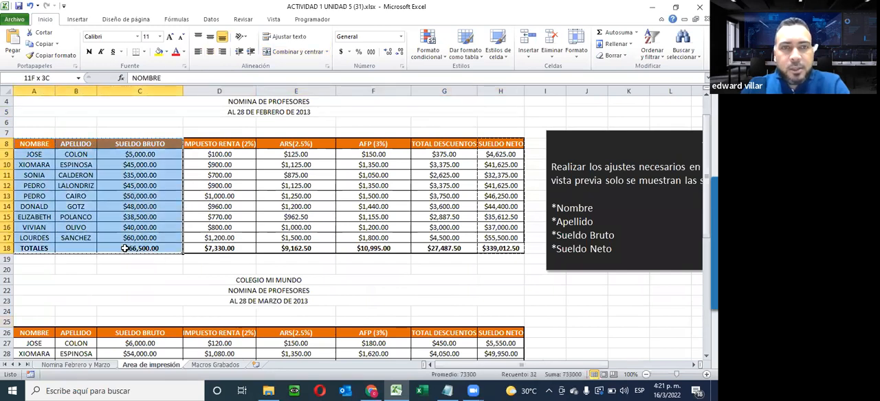
drag(497, 146, 488, 240)
key(ctrl+p)
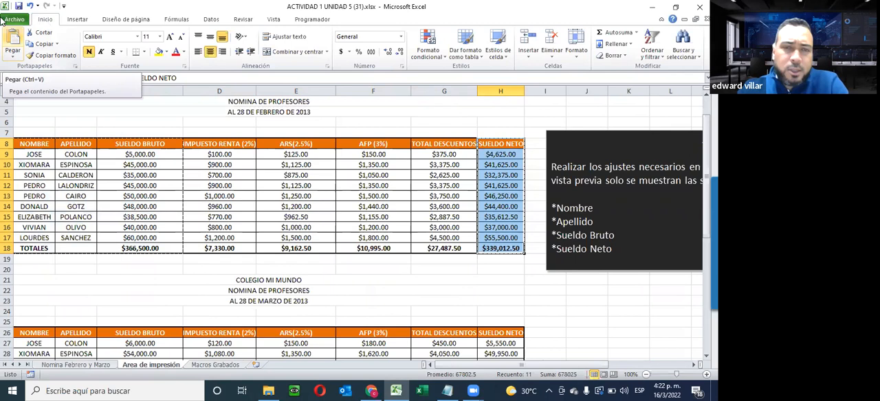
click(127, 21)
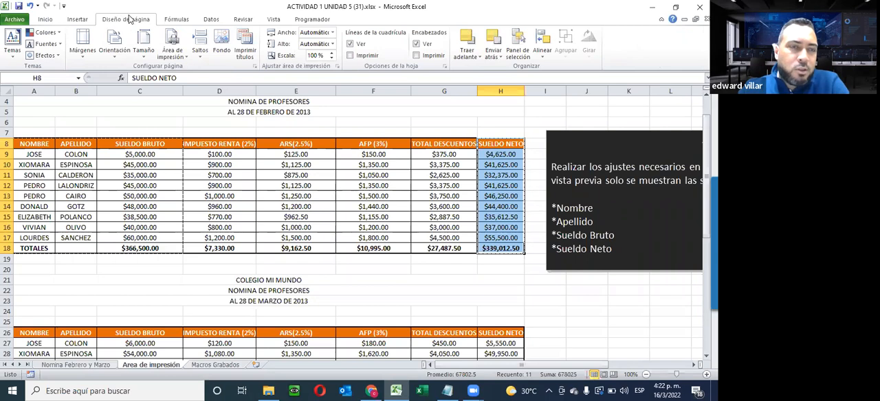
click(185, 54)
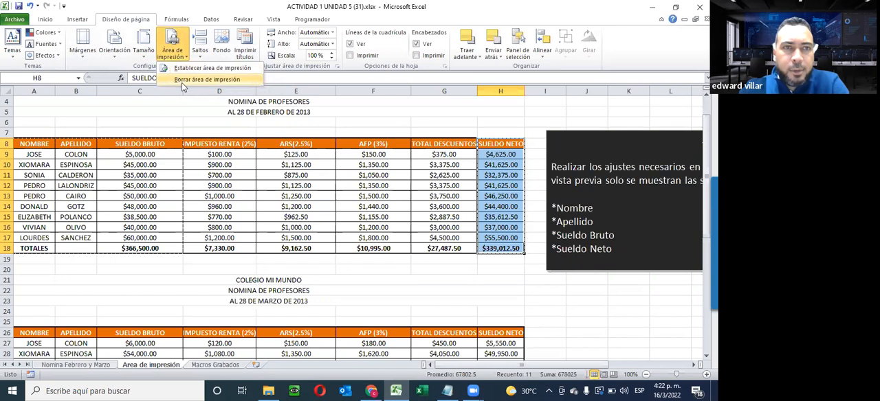
click(183, 80)
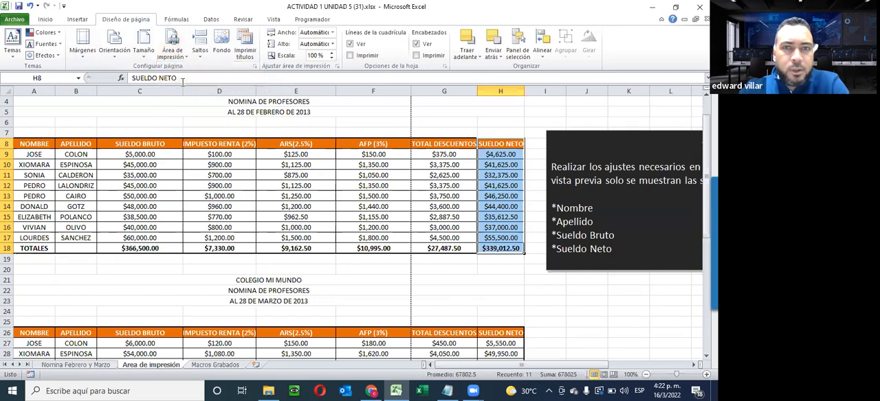
- Page through the print preview of the whole sheet without a print area, and return to the worksheet
click(15, 21)
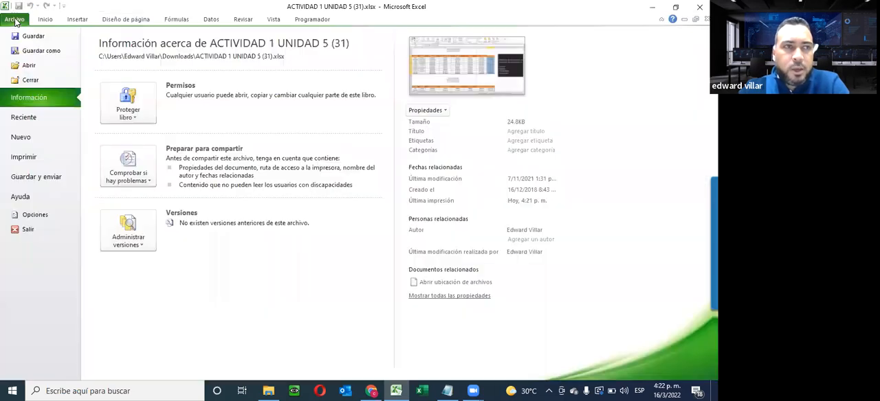
click(27, 157)
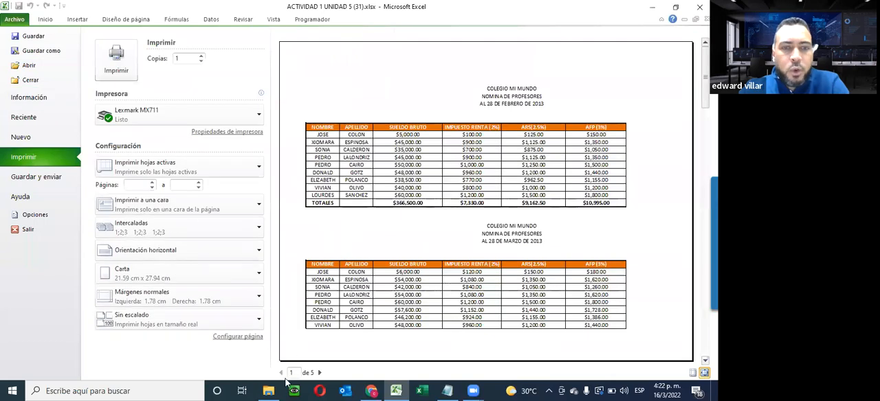
click(319, 374)
click(320, 373)
click(320, 374)
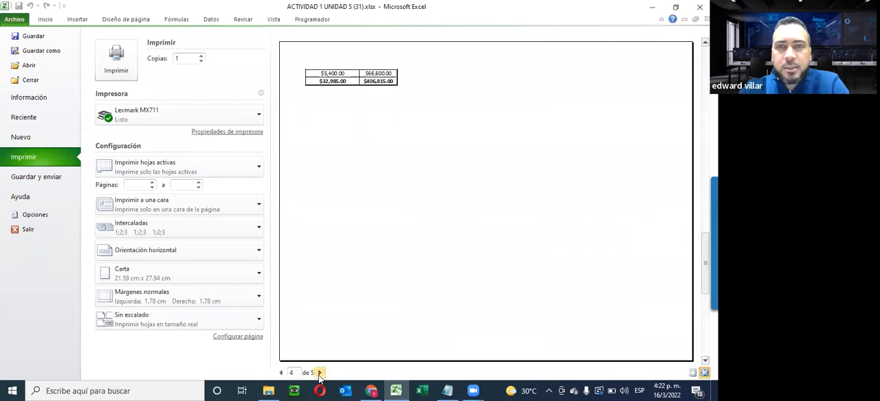
click(320, 374)
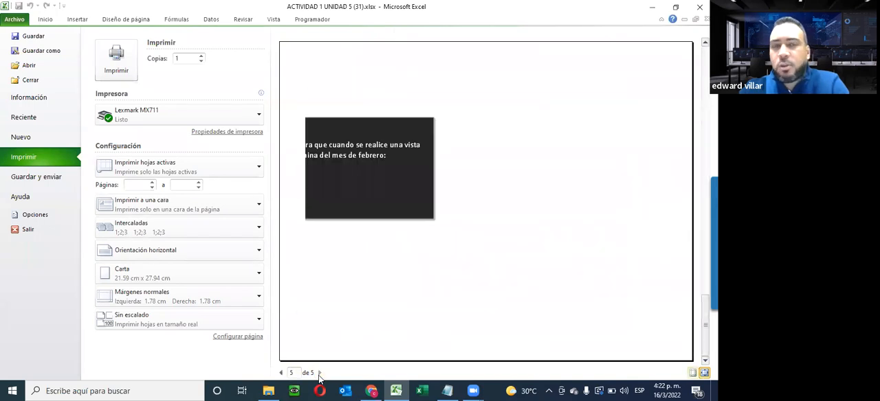
click(281, 373)
click(280, 374)
click(280, 373)
click(280, 373)
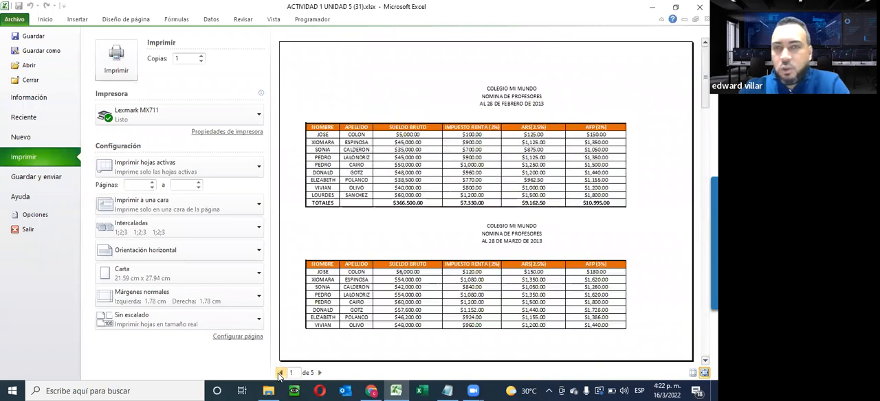
click(45, 19)
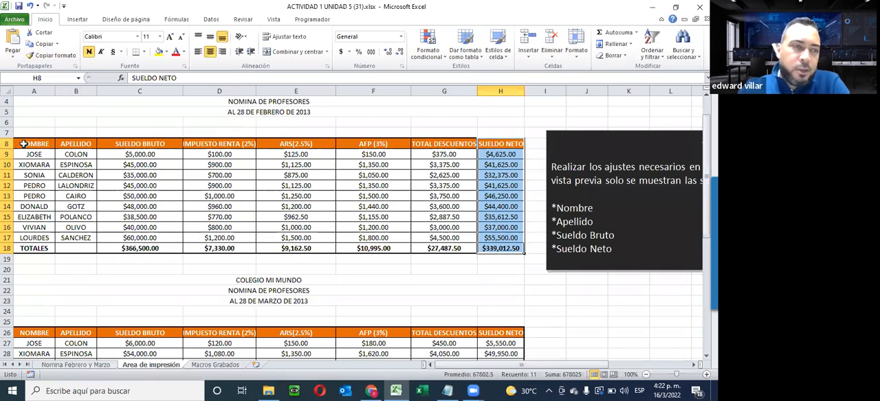
- Set the February NOMBRE, APELLIDO, SUELDO BRUTO and SUELDO NETO columns, A8:C18 and H8:H18, as the print area and hide columns D to G
drag(23, 142, 114, 252)
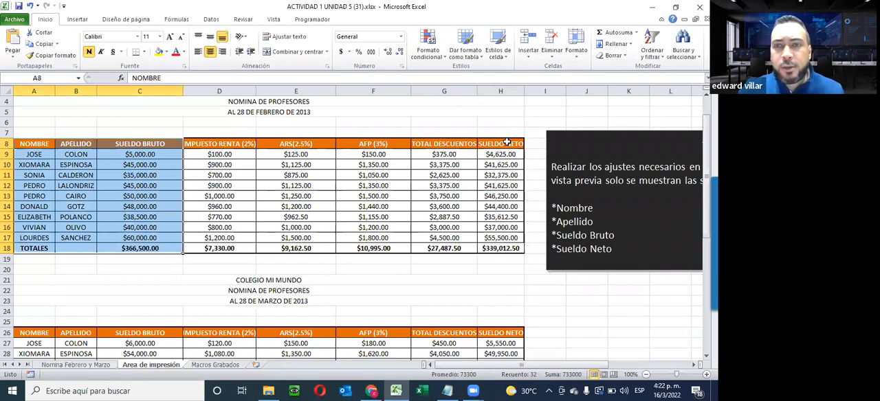
drag(506, 142, 502, 249)
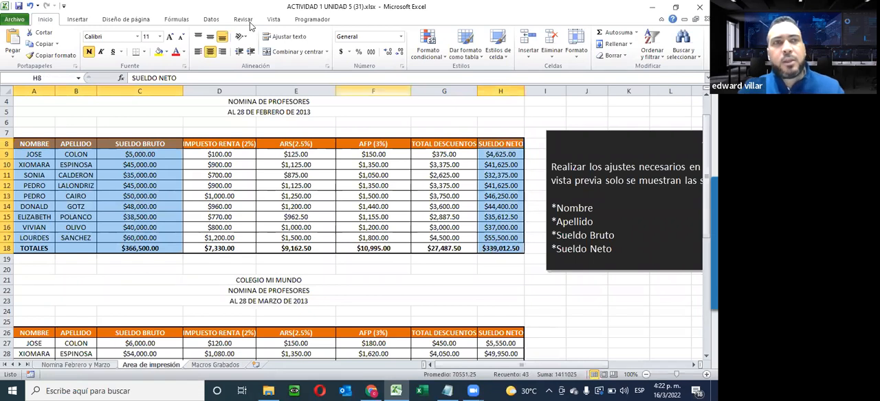
click(118, 20)
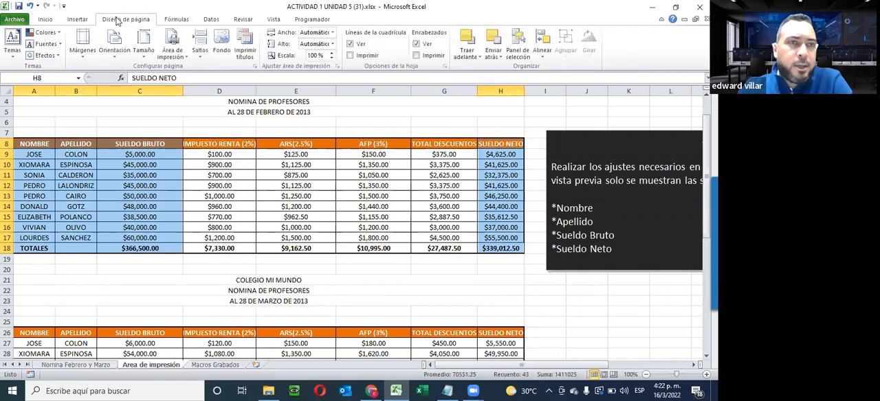
click(173, 59)
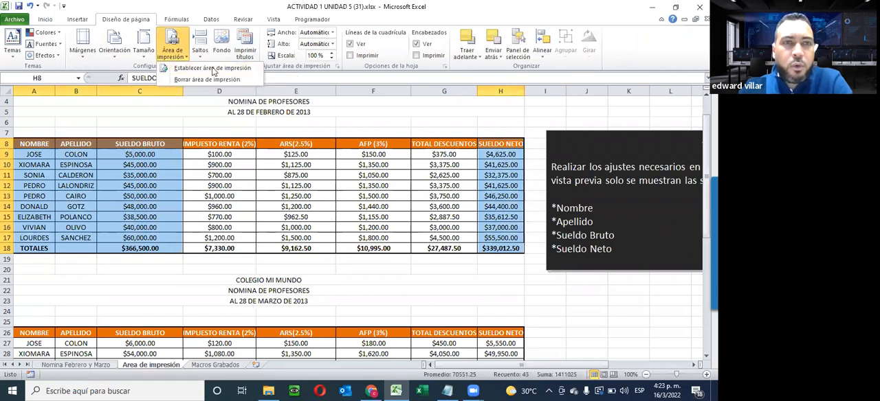
click(206, 68)
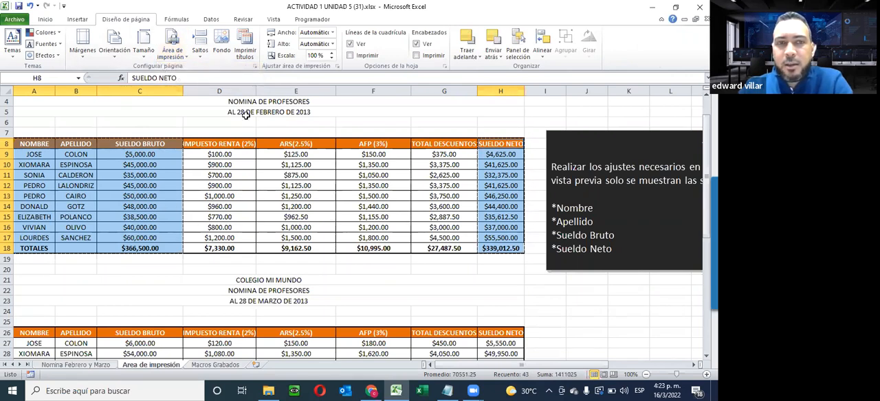
drag(479, 90, 183, 121)
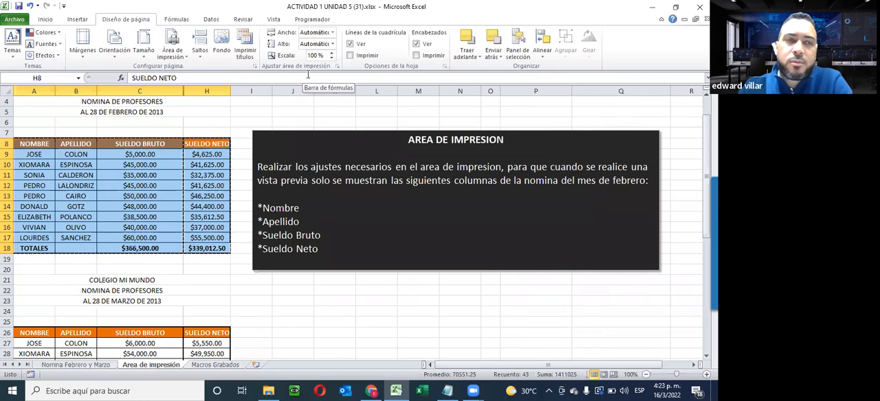
- Check in the print preview how the NOMBRE, APELLIDO, SUELDO BRUTO and SUELDO NETO columns print, and return to the worksheet
click(15, 20)
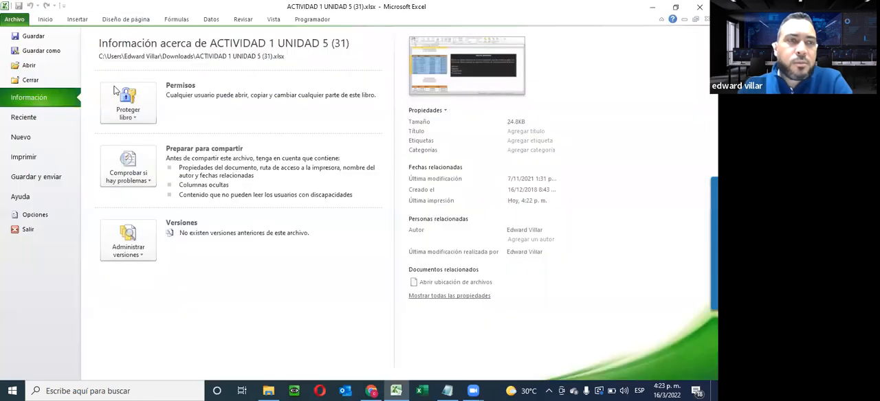
click(23, 156)
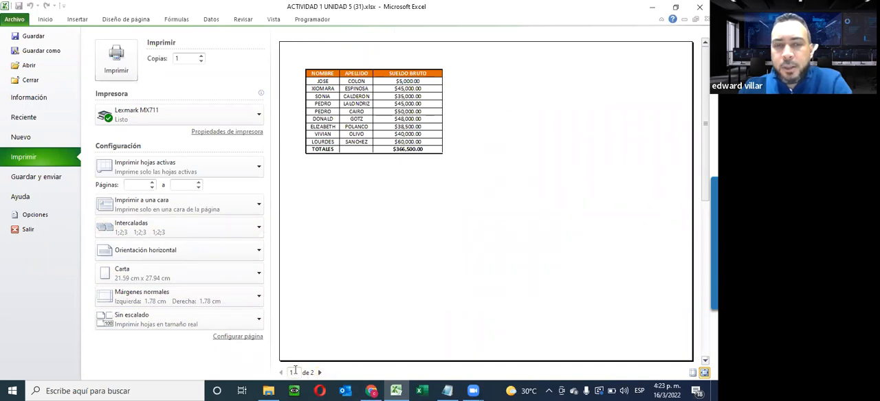
click(320, 373)
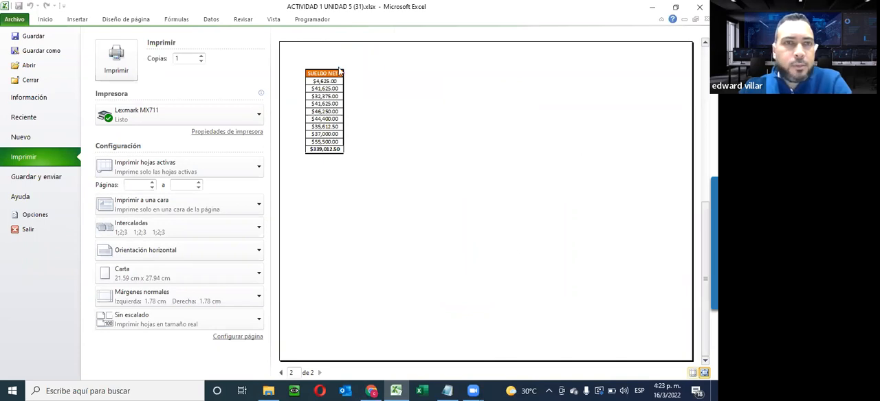
click(45, 19)
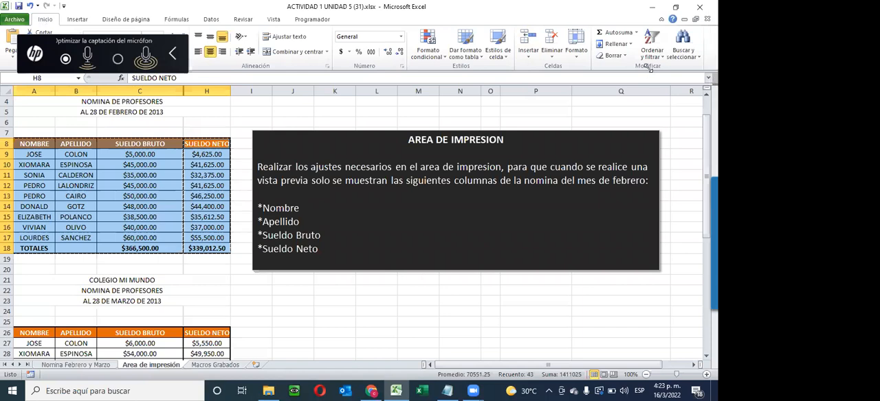
- Read the MACROS GRABADOS instructions on the Macros Grabados sheet at 110% zoom, highlighting the programador tab and recorded macro tasks
scroll(357, 226, down, 3)
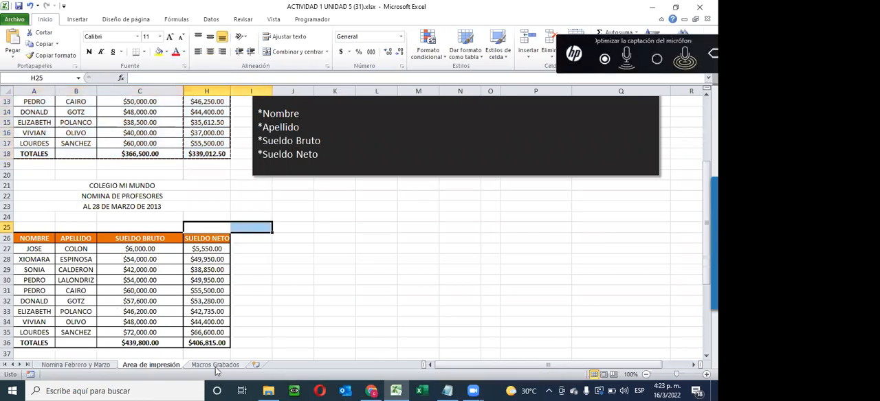
click(215, 365)
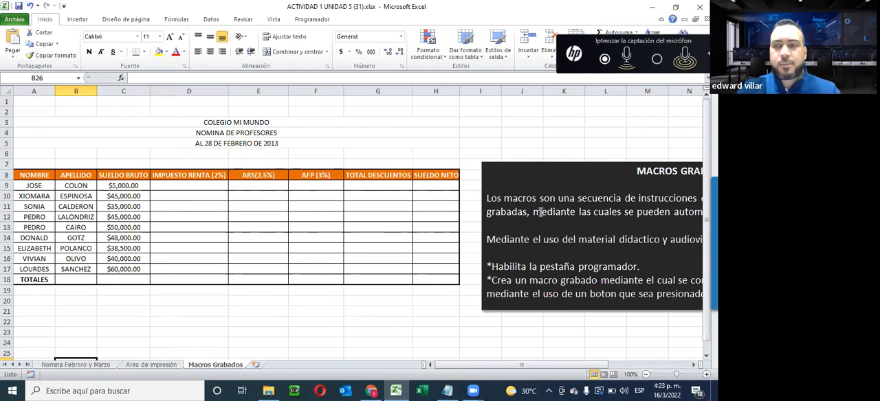
drag(550, 368, 598, 326)
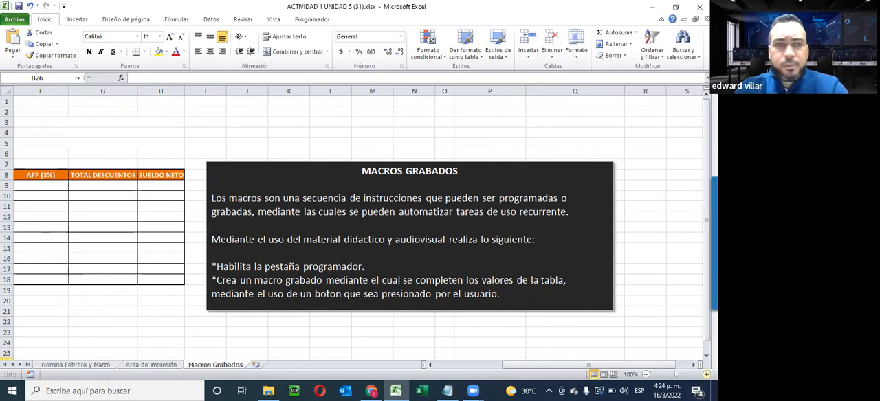
click(707, 375)
drag(535, 365, 617, 365)
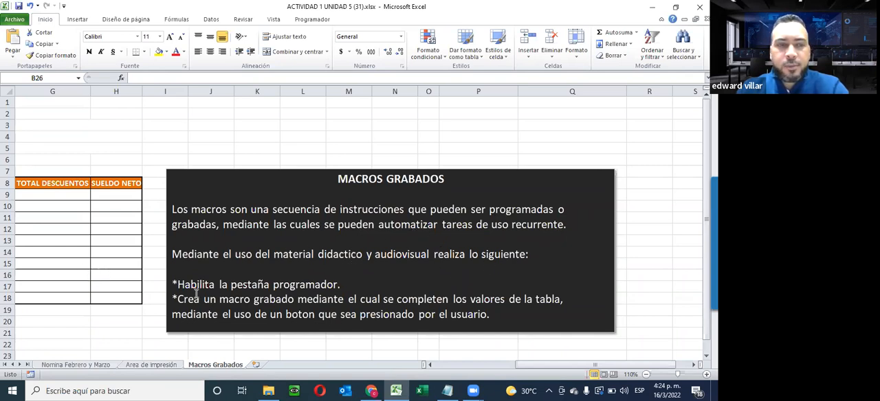
drag(177, 283, 344, 283)
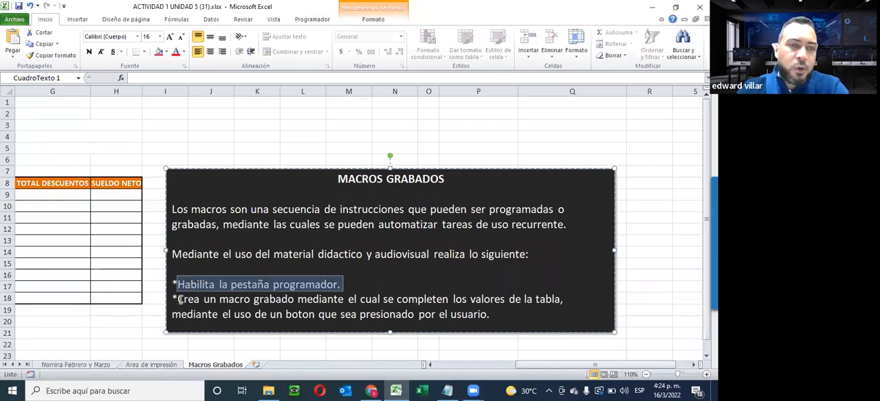
drag(178, 299, 562, 299)
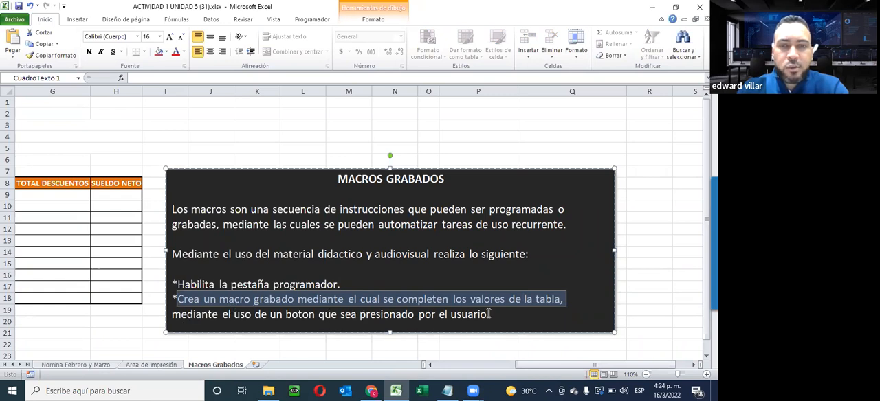
click(245, 135)
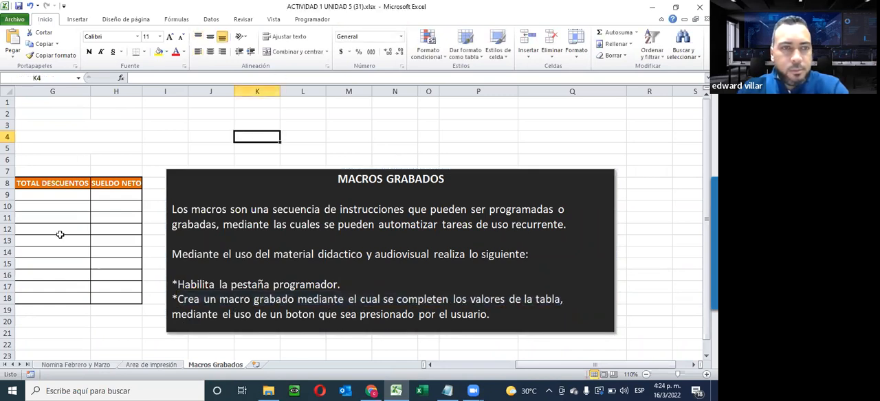
- Examine the February payroll table on the Macros Grabados sheet, from SUELDO BRUTO in C9 to the empty calculation cells D9:H16
click(431, 365)
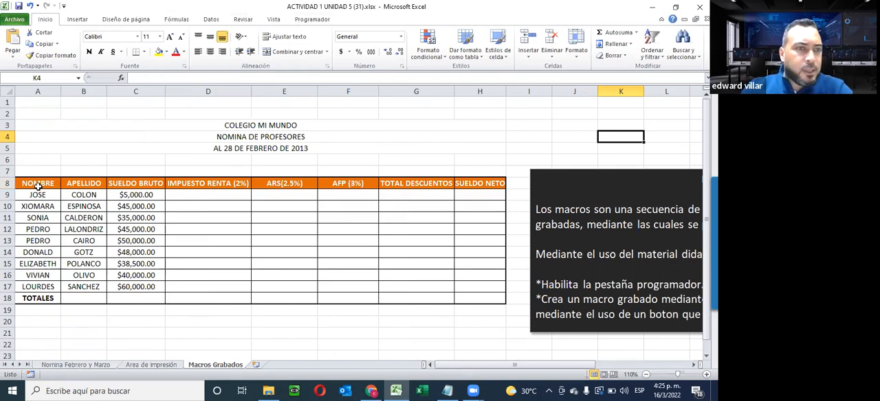
click(158, 196)
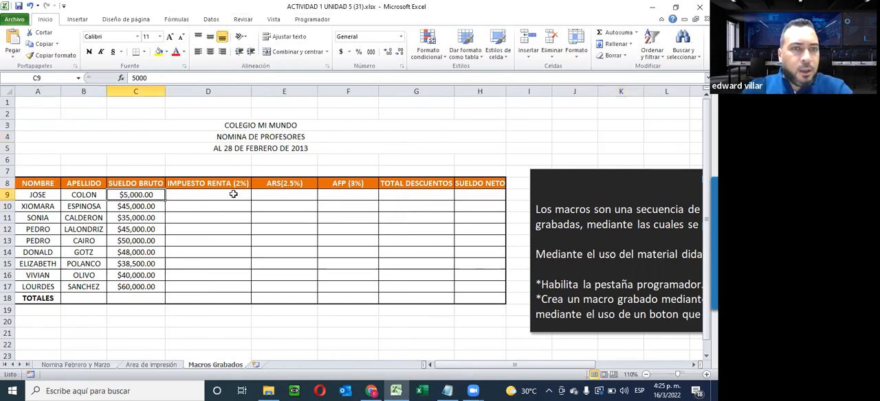
click(184, 195)
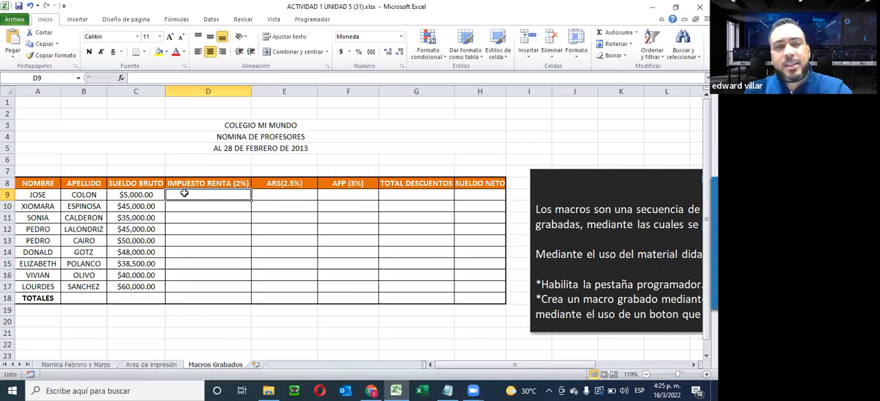
drag(208, 192, 465, 270)
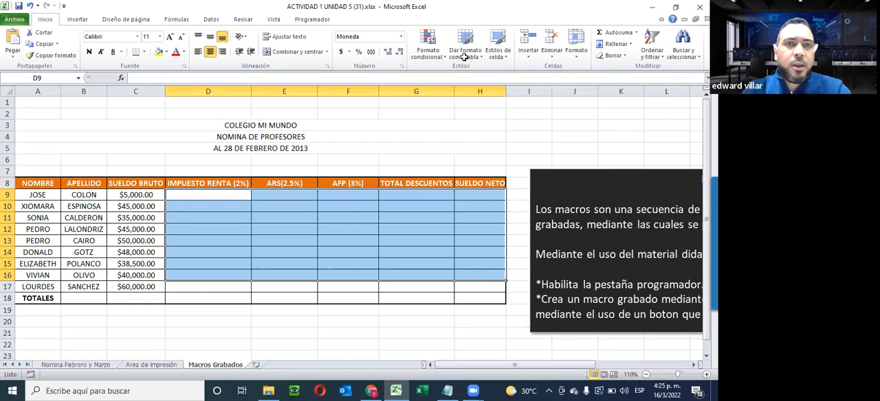
- Open the customization options for the quick access toolbar, and start the newer Excel version with a blank workbook
click(64, 5)
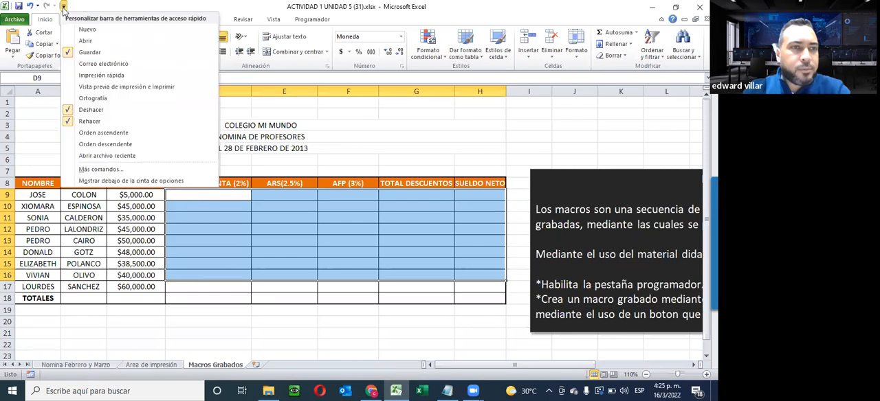
click(85, 169)
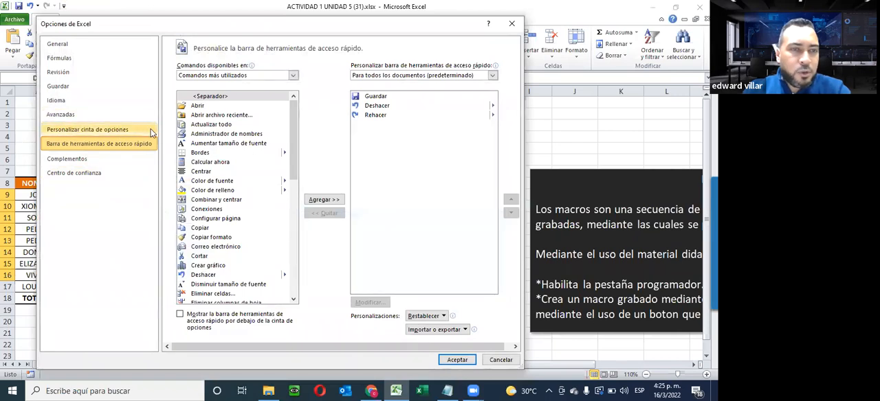
click(421, 391)
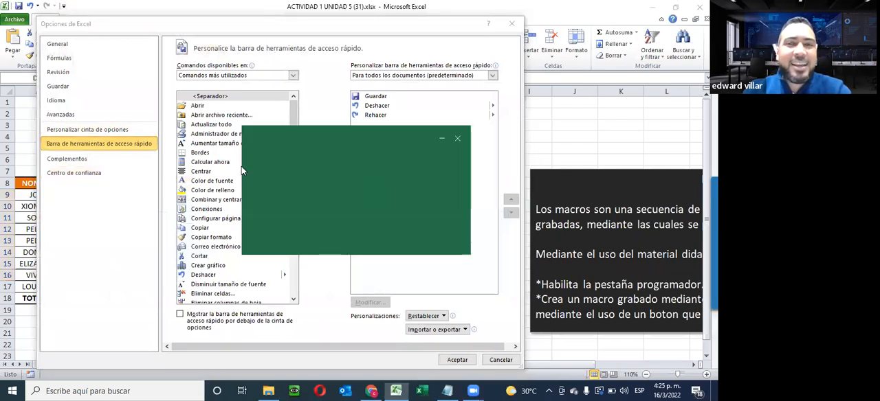
click(520, 205)
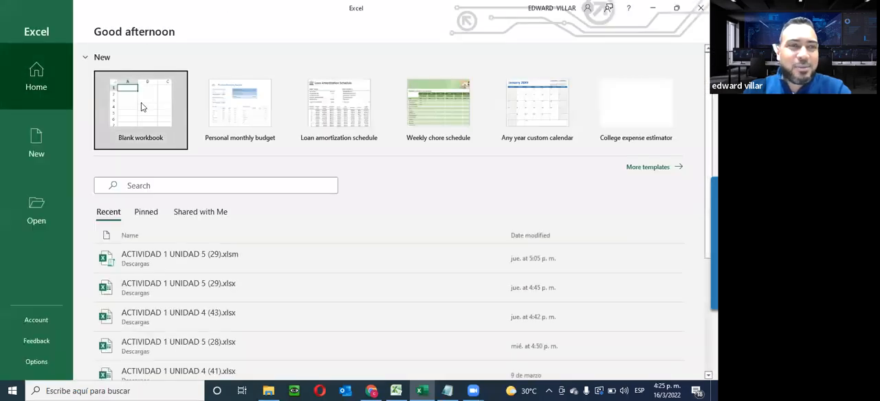
click(141, 113)
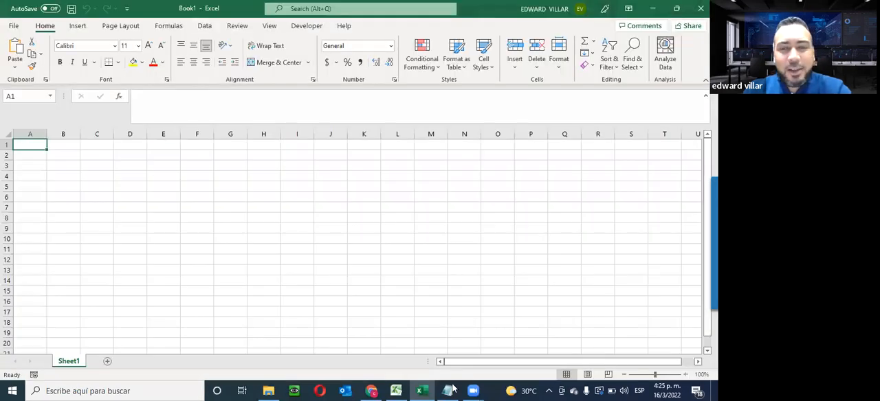
- Return to the Excel 2010 window, dismiss its options without changes and close the ACTIVIDAD 1 UNIDAD 5 (31).xlsx workbook
click(397, 391)
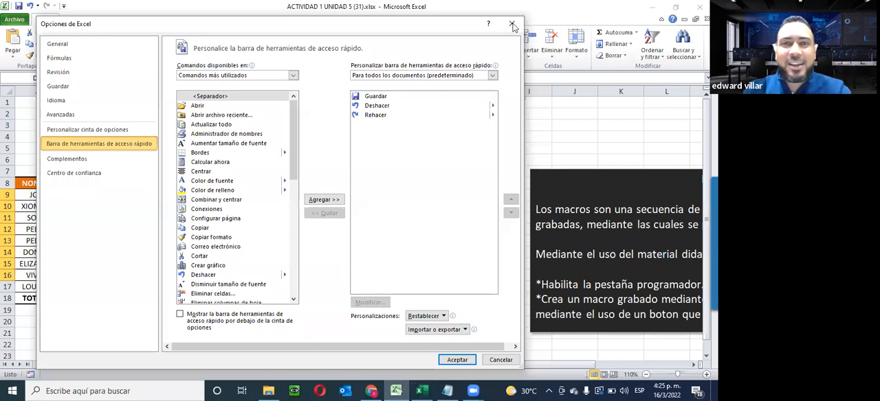
click(512, 25)
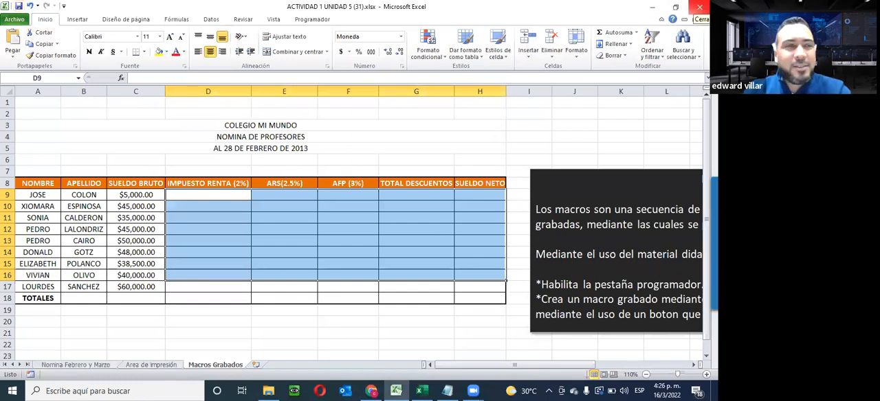
click(699, 7)
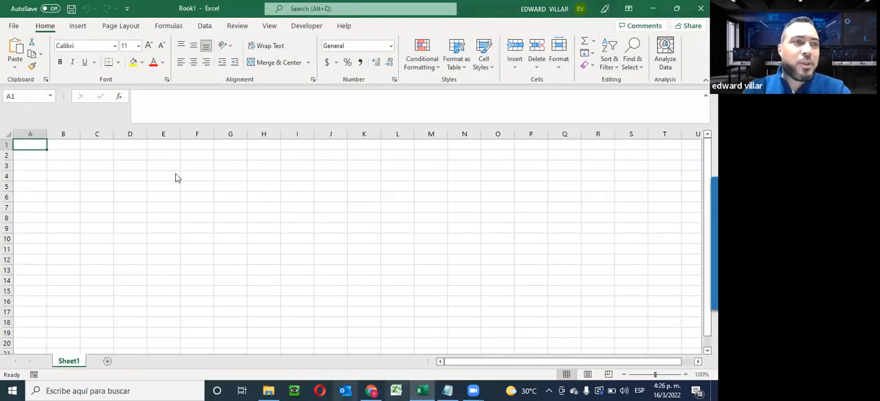
- Open ACTIVIDAD 1 UNIDAD 5 (31).xlsx from the Descargas folder in the newer Excel, sorting the files by modification date
click(18, 27)
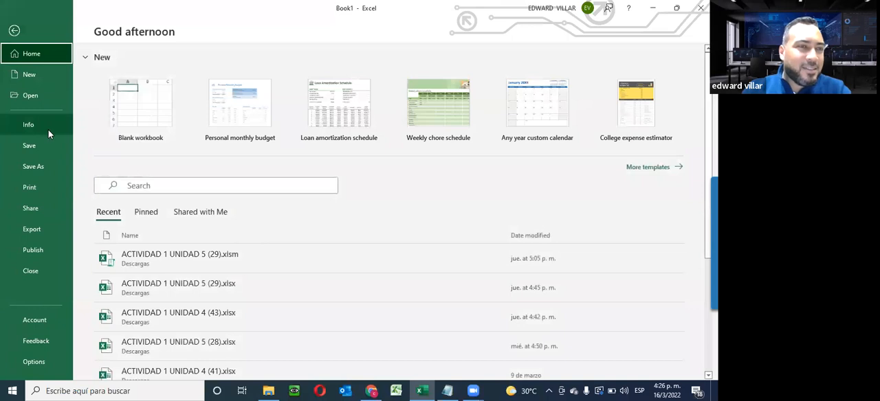
click(27, 95)
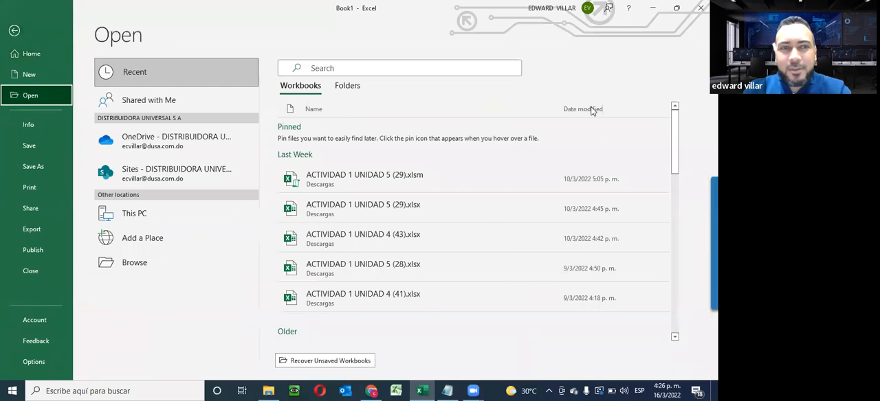
click(345, 86)
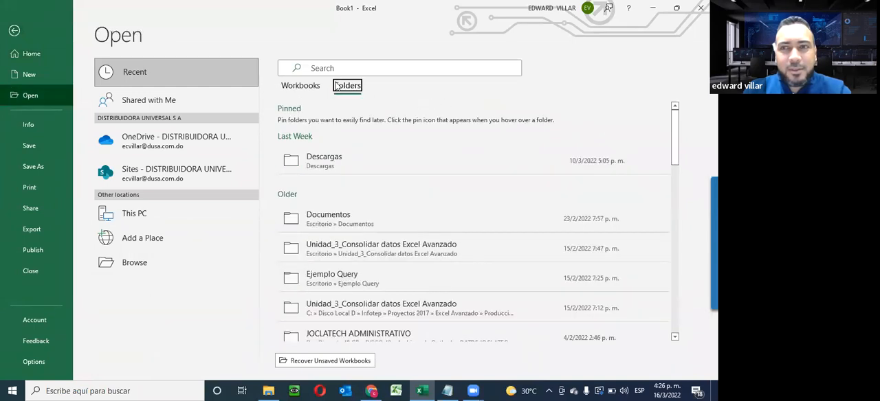
click(314, 171)
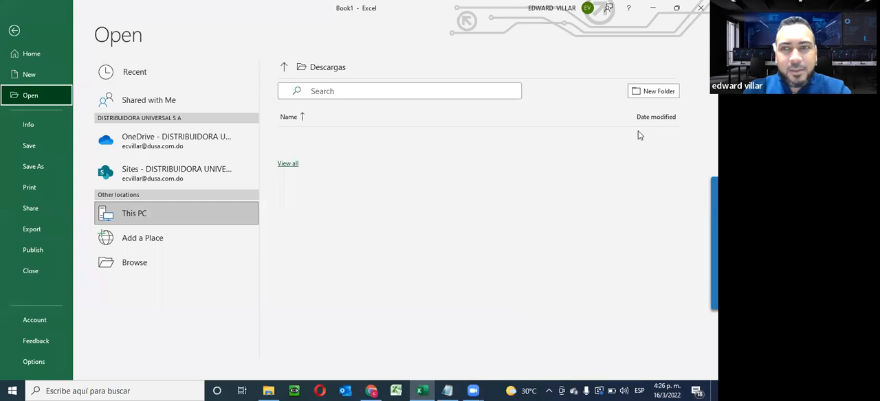
click(611, 119)
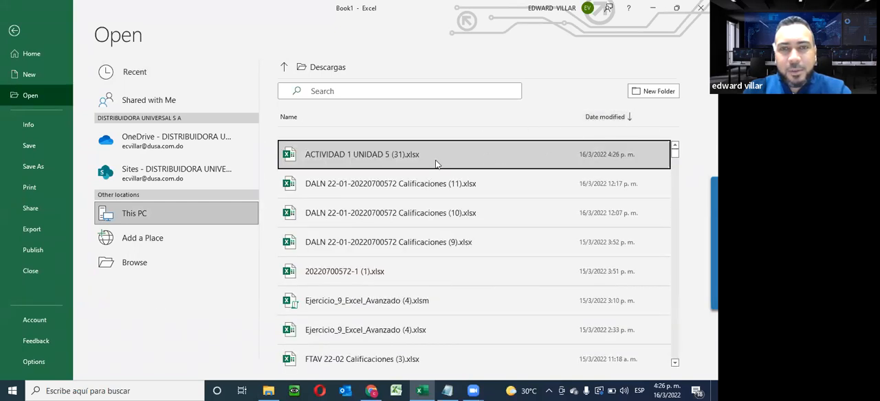
click(522, 154)
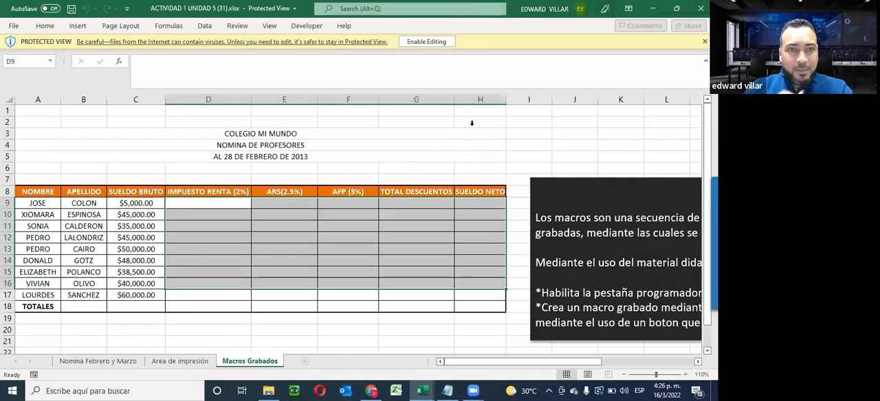
click(426, 41)
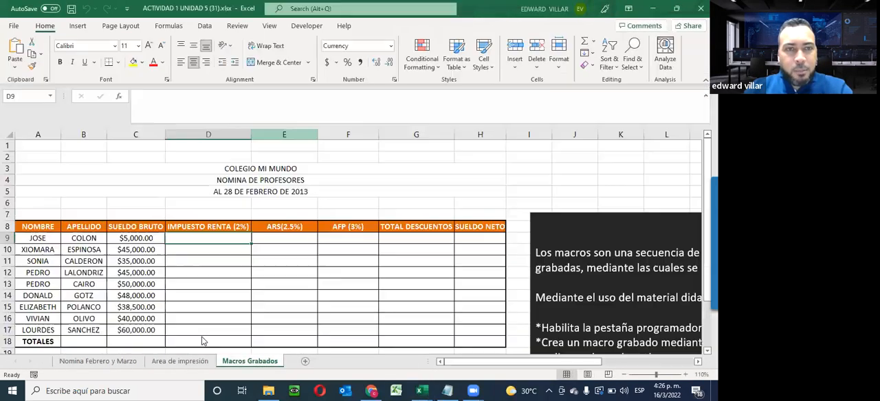
- Remove the Developer tab from the main tabs of the ribbon and apply the customization
scroll(302, 266, down, 1)
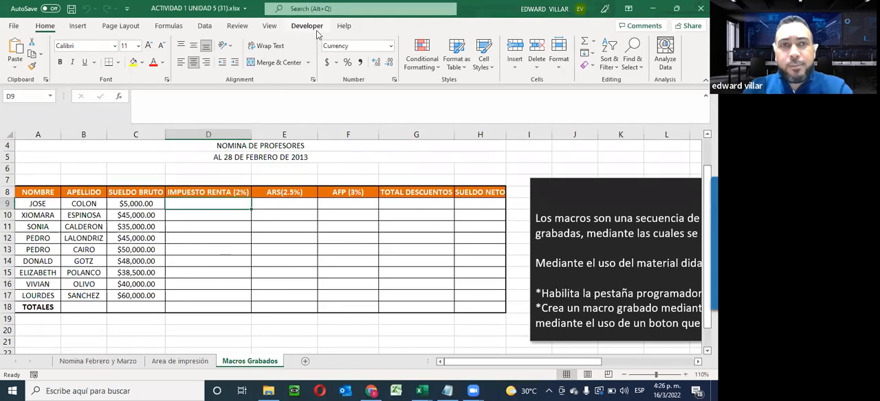
click(127, 8)
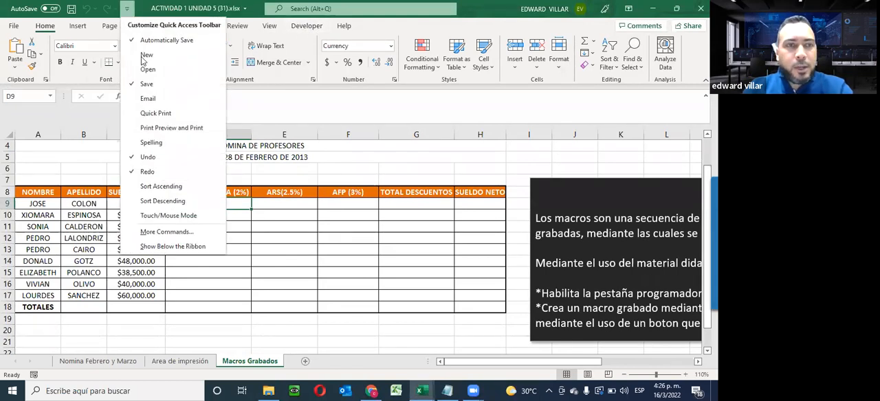
click(167, 232)
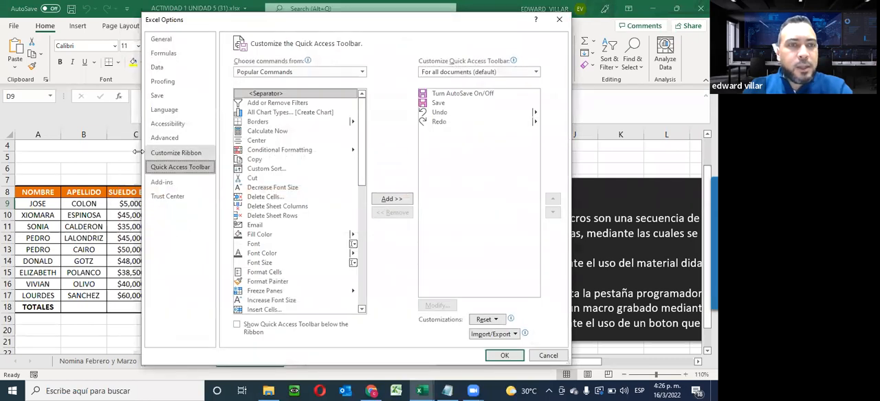
click(186, 156)
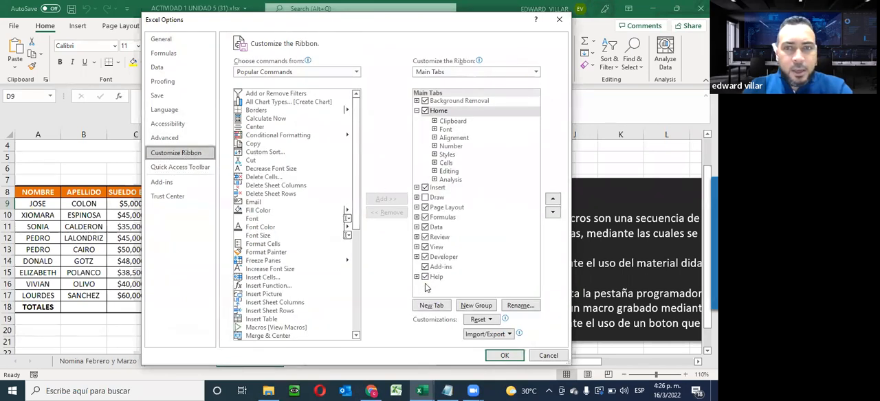
click(425, 258)
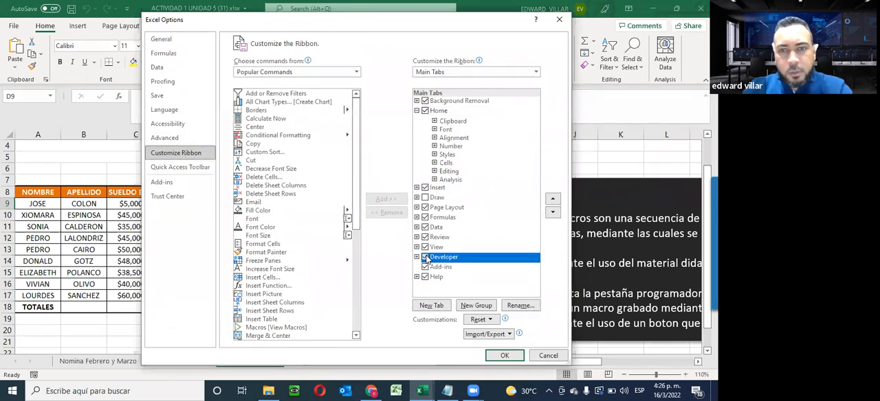
click(504, 355)
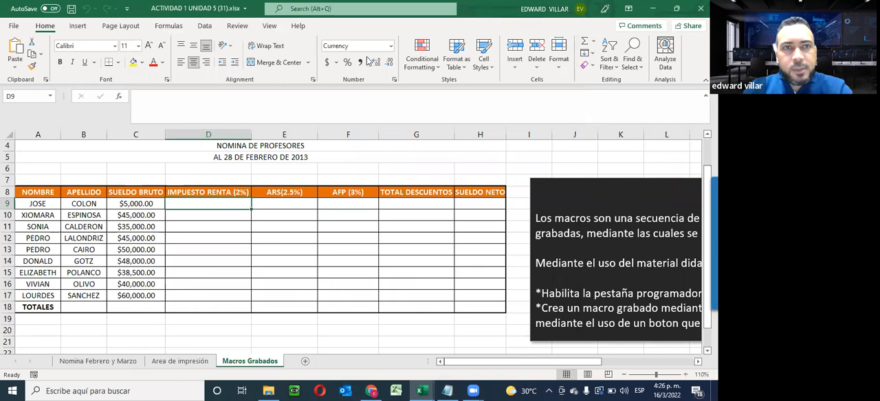
- Enable the Developer tab among the main tabs of the ribbon and apply the customization
click(127, 10)
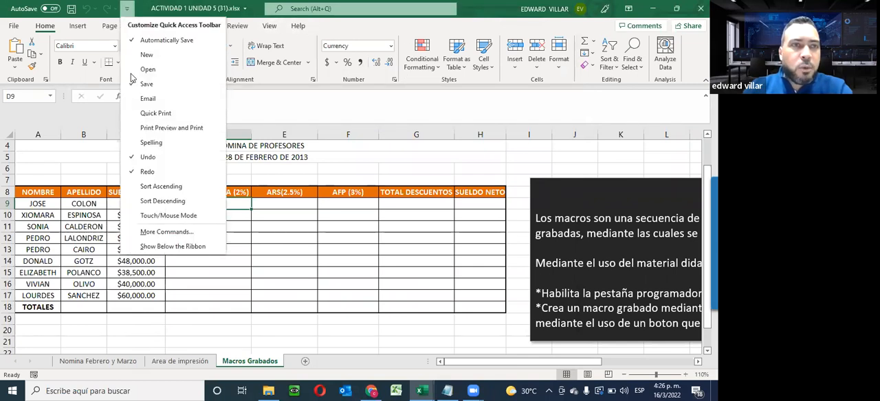
click(165, 232)
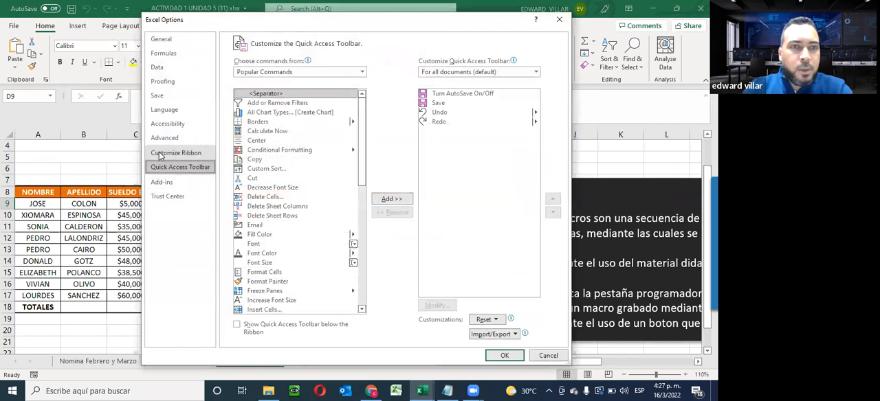
click(165, 153)
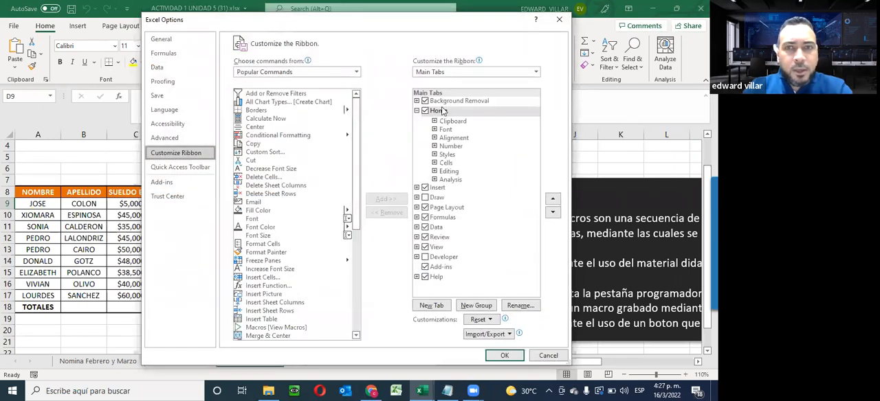
click(424, 257)
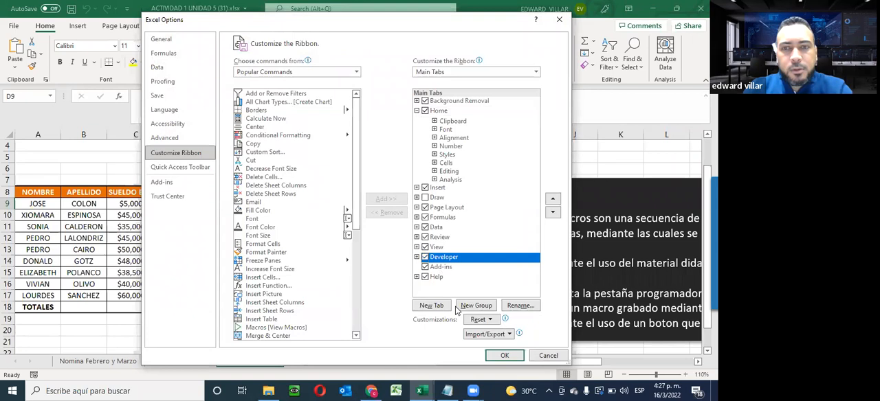
click(504, 355)
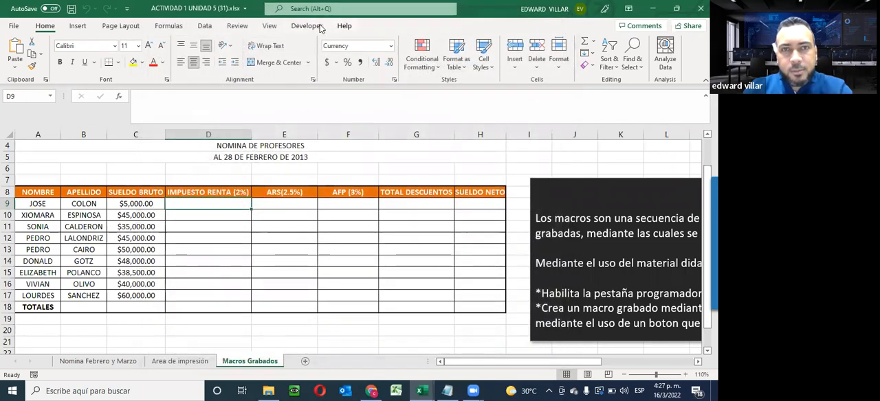
- Start recording a new macro on the Macros Grabados sheet and try to name it MACRO NOMINA
click(310, 27)
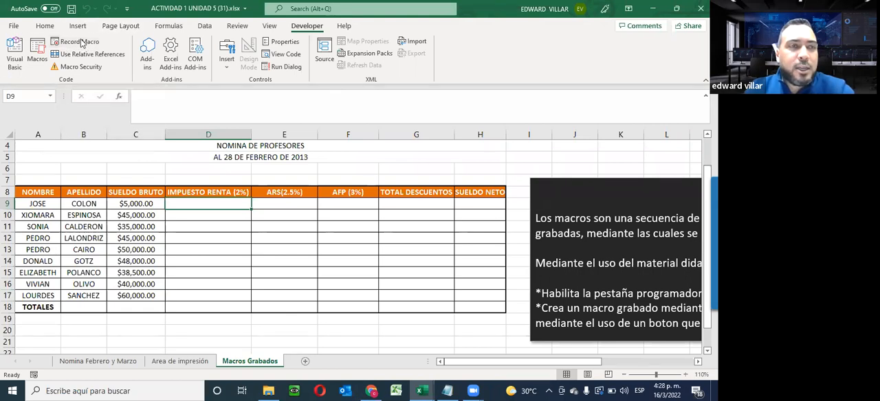
click(66, 42)
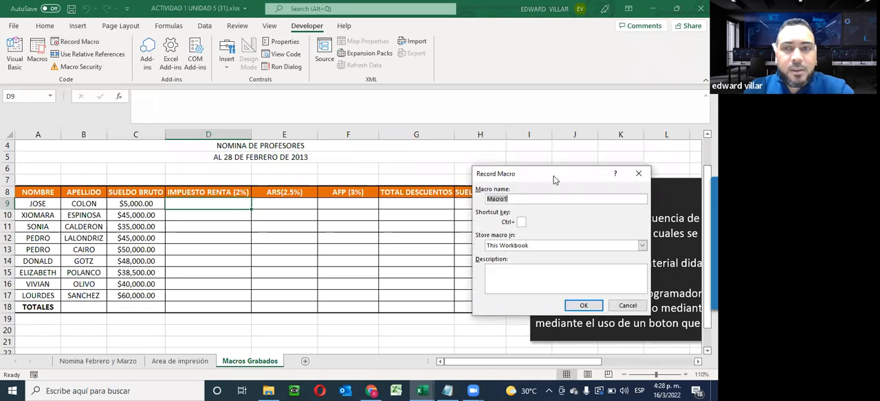
drag(547, 178, 226, 149)
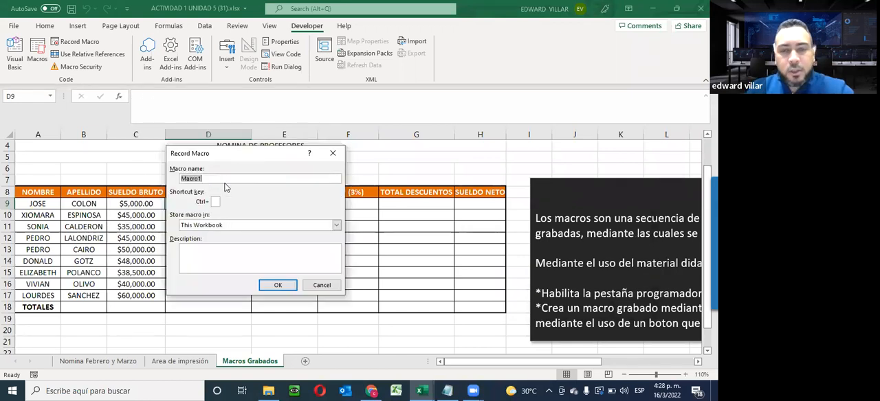
key(BackSpace)
text(MACRONO)
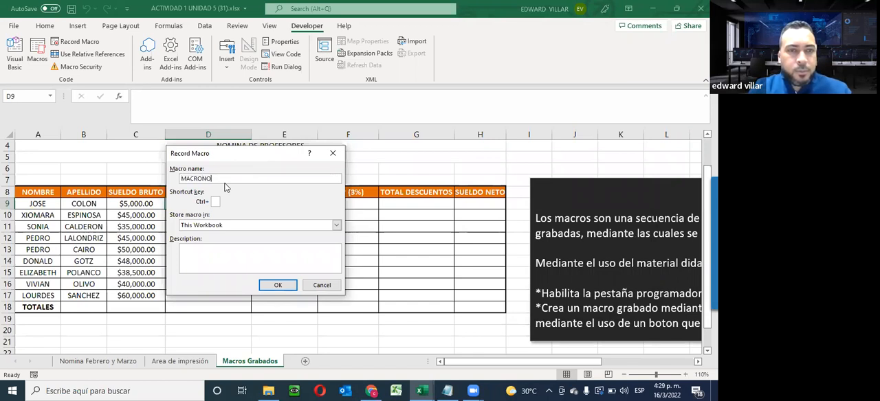
text(MINA)
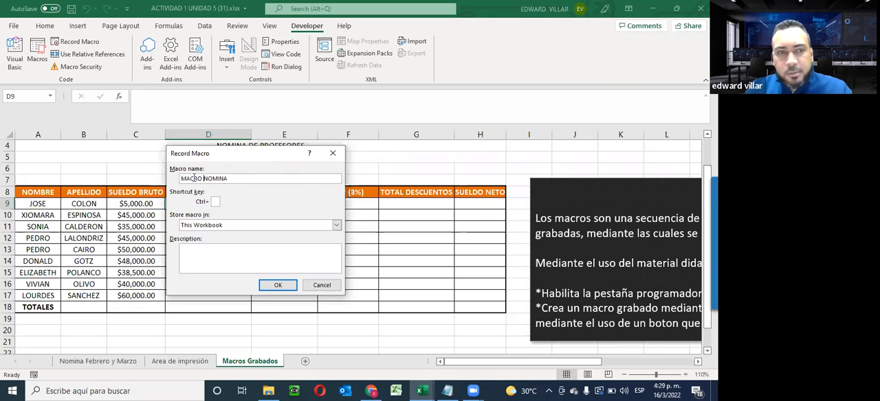
click(274, 288)
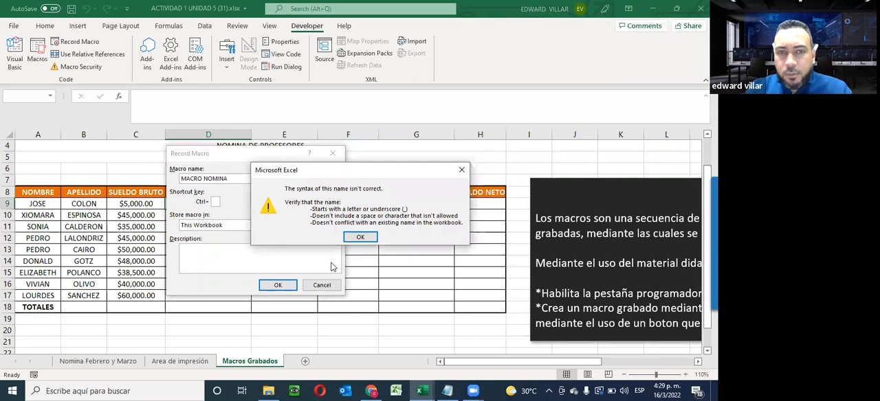
click(360, 236)
- Try to name the macro MACRO-NOMINA, with a hyphen in place of the space
click(220, 178)
double_click(220, 179)
click(219, 179)
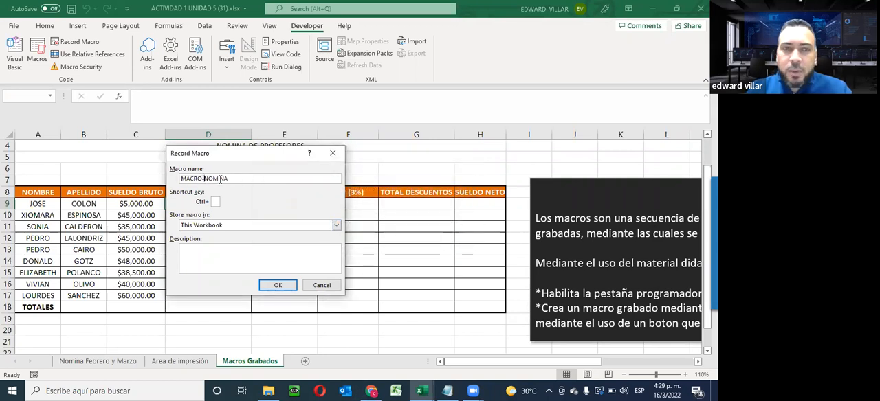
click(278, 286)
click(360, 237)
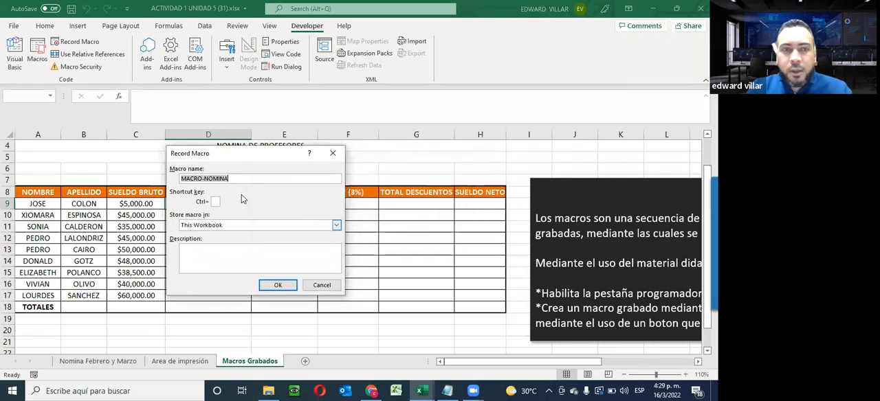
- Rename the macro as MACRO_NOMINA, replacing the hyphen with an underscore
click(217, 181)
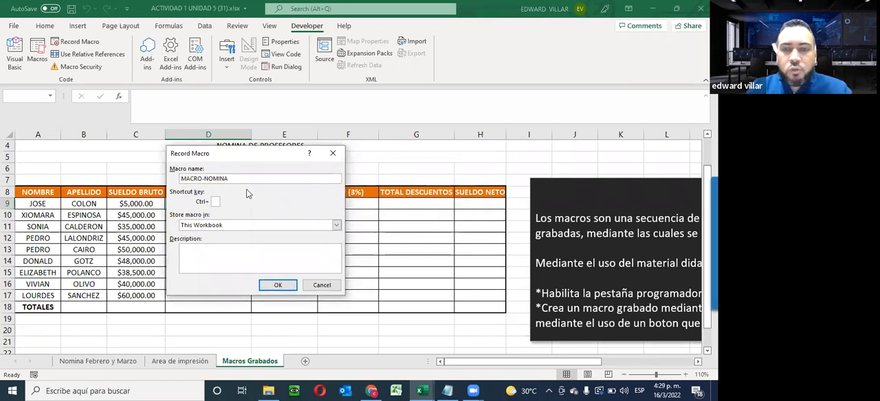
key(BackSpace)
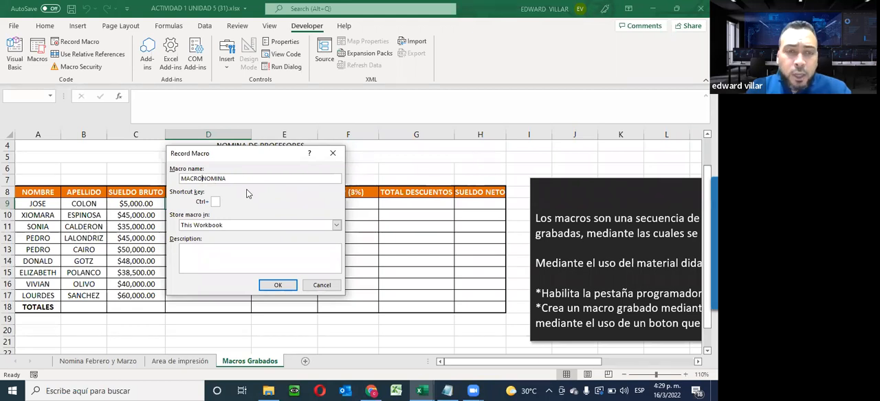
text(_)
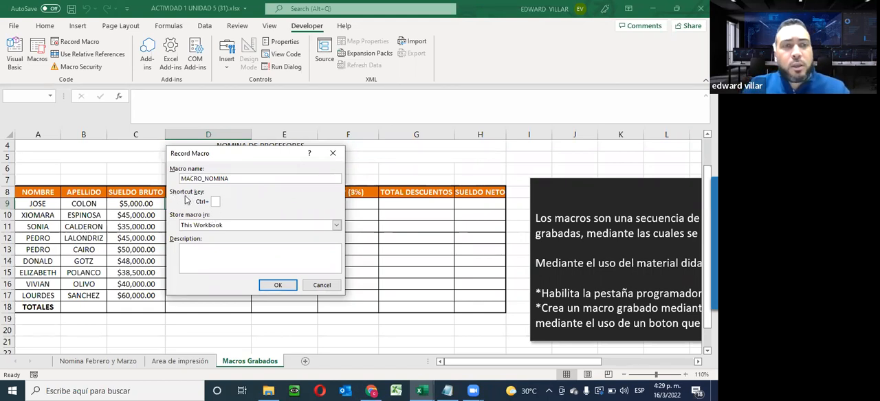
- Assign the letter r as the macro's Ctrl shortcut, store it in This Workbook and open its description for editing
click(215, 202)
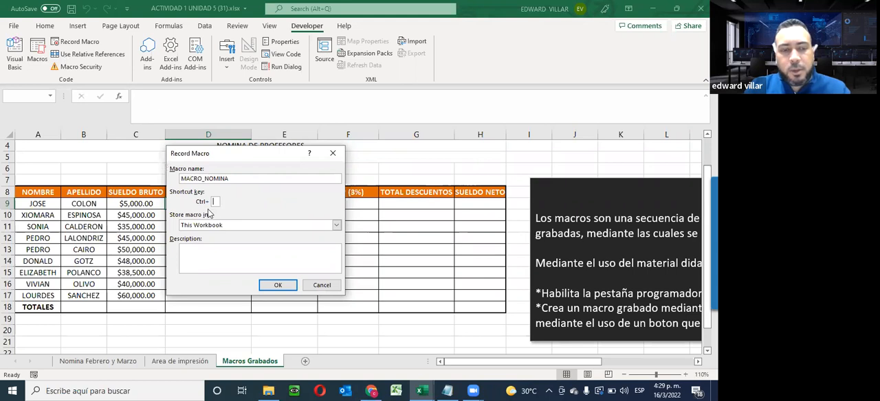
text(R)
key(BackSpace)
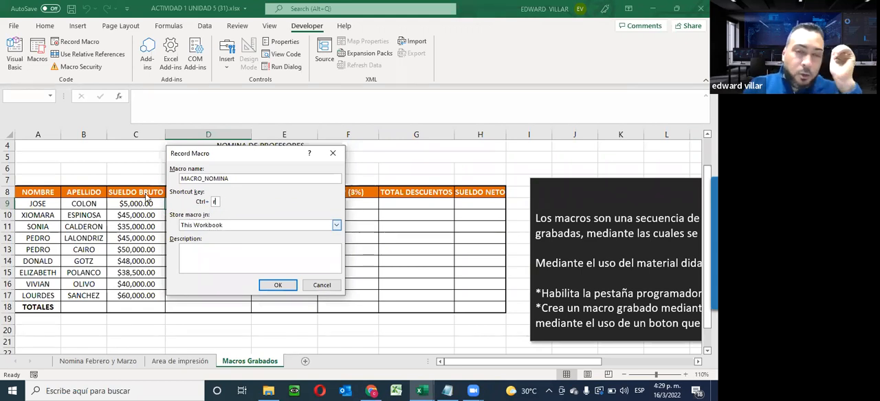
click(249, 226)
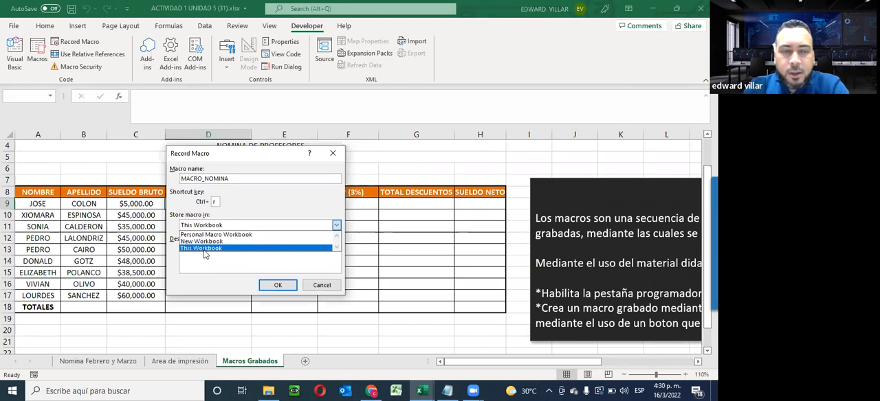
click(203, 251)
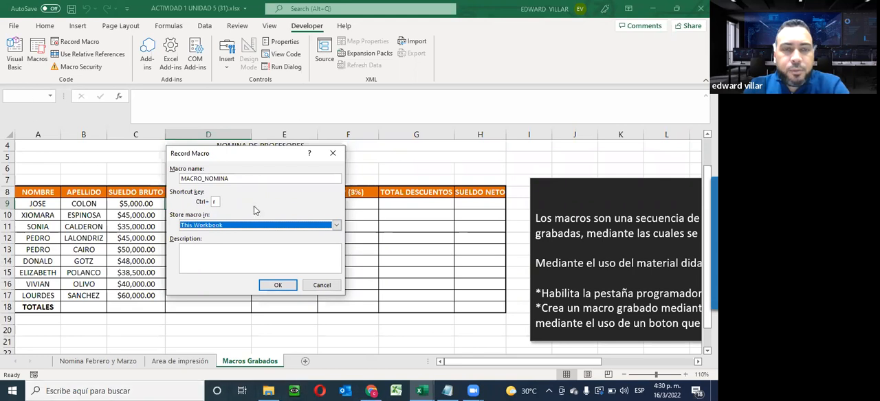
click(234, 255)
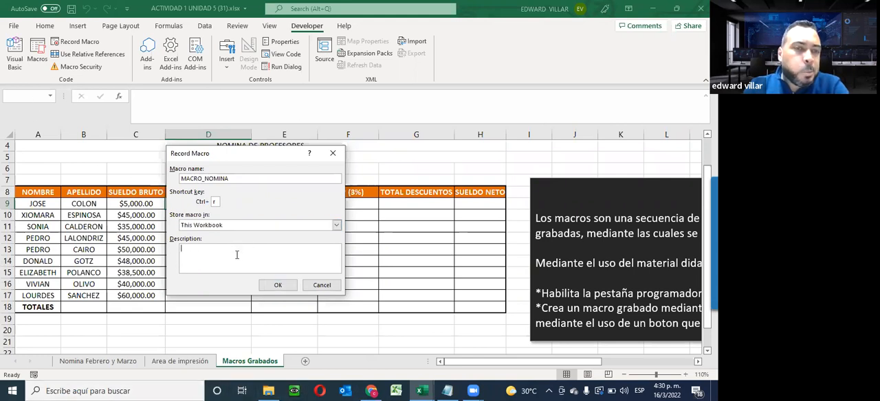
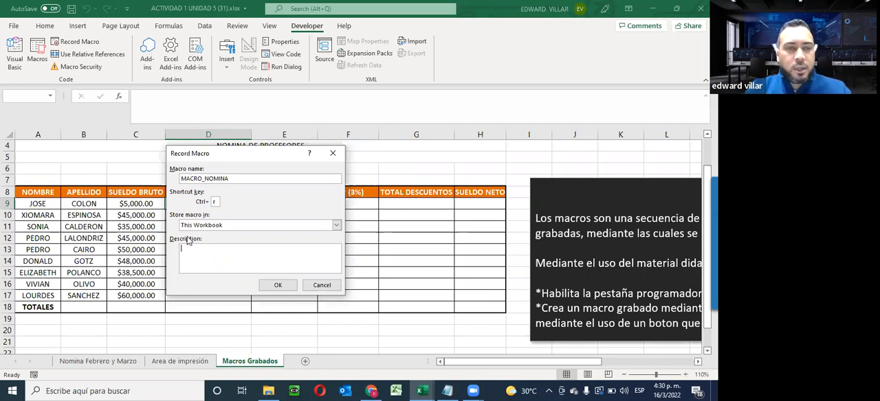
- Describe the macro as "Macro utilizado para el calculo de la nomina de empleados." and start recording it
text(Macro )
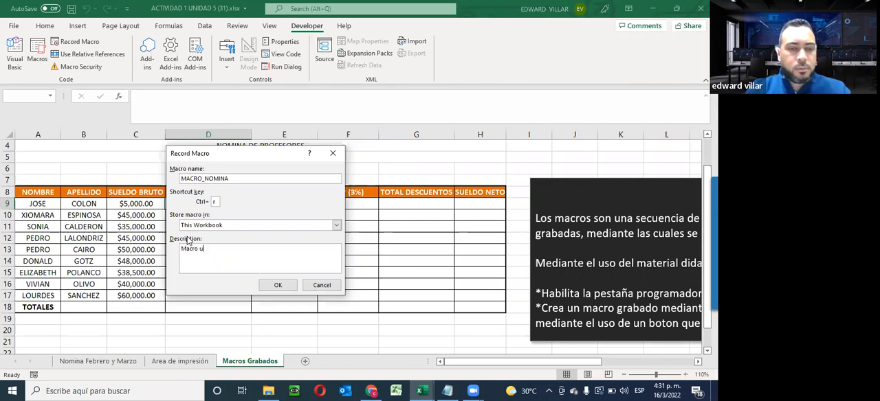
text(utilizado pa)
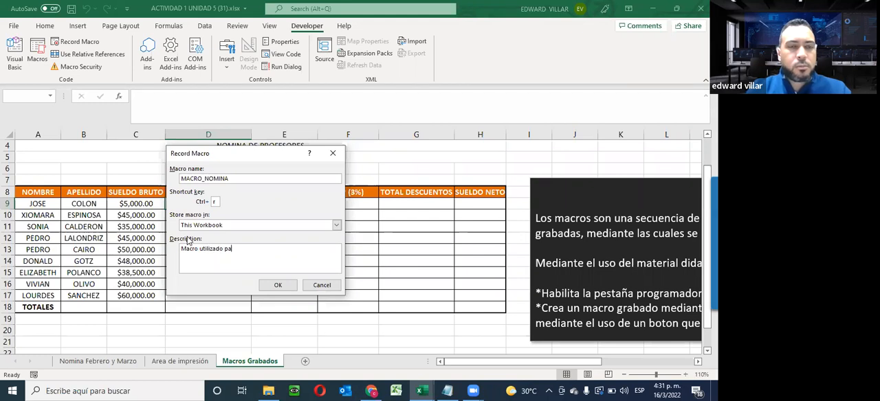
text(ra el calculo de la)
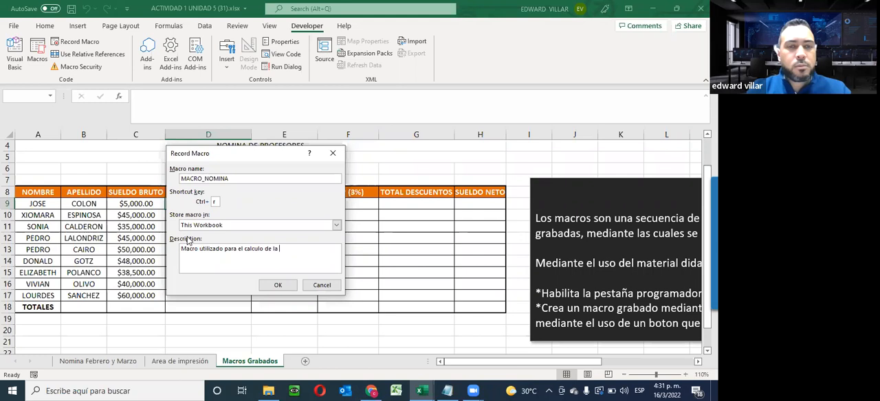
text( nomina de empleados.)
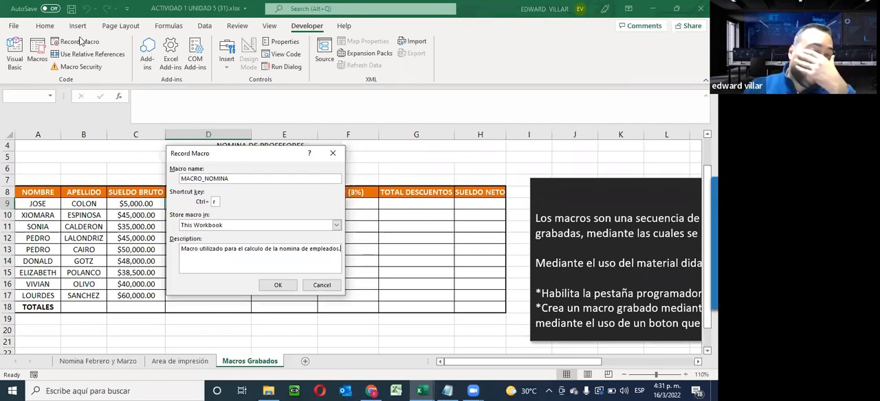
click(288, 285)
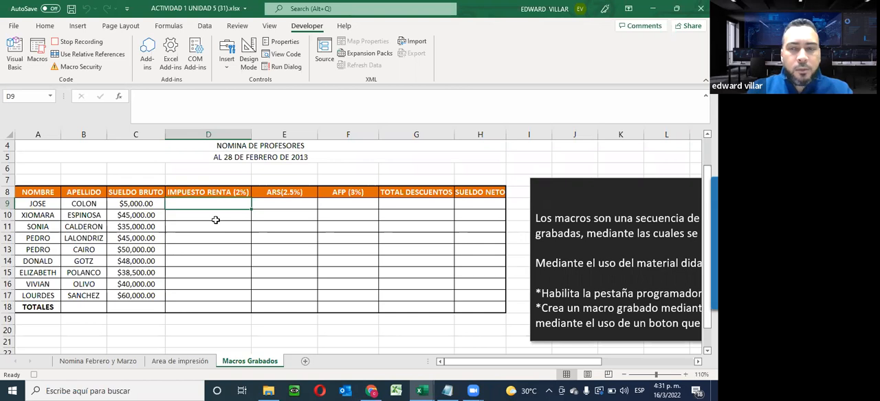
- Enter =C9*2% in D9 for IMPUESTO RENTA and fill the formula down through D17
text(=)
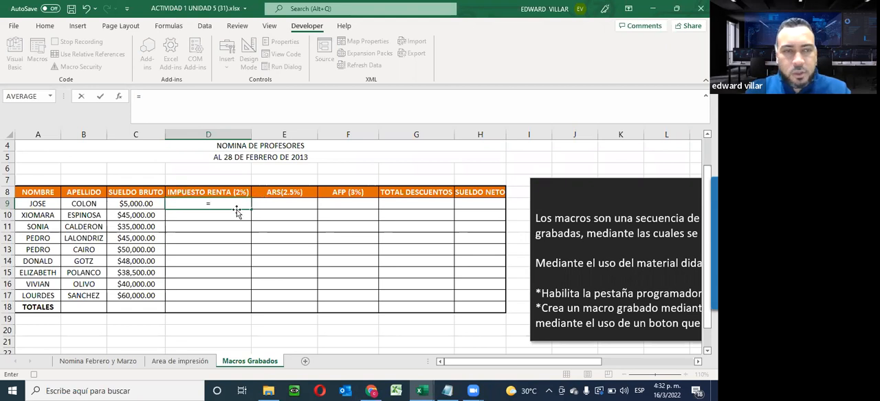
click(111, 204)
text(*)
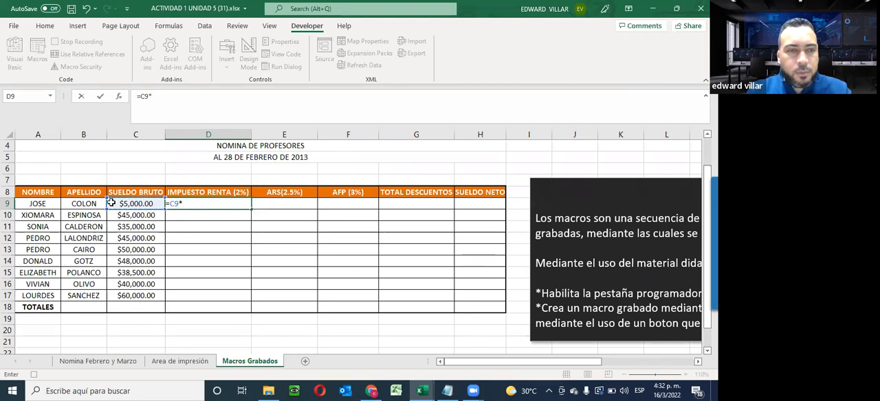
text(2%)
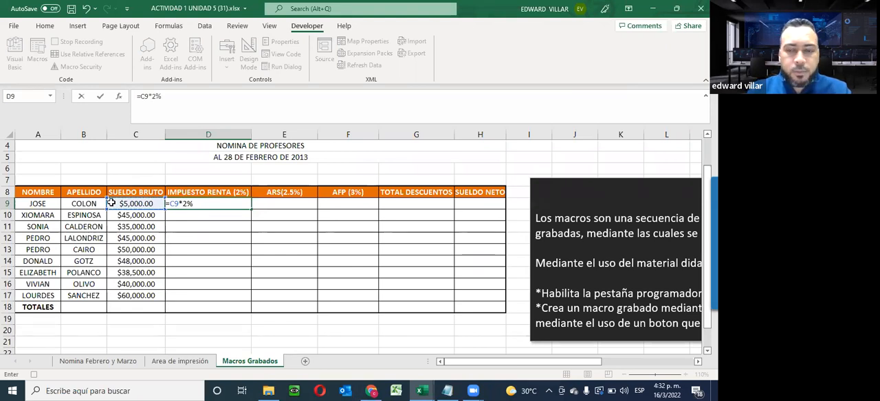
key(Return)
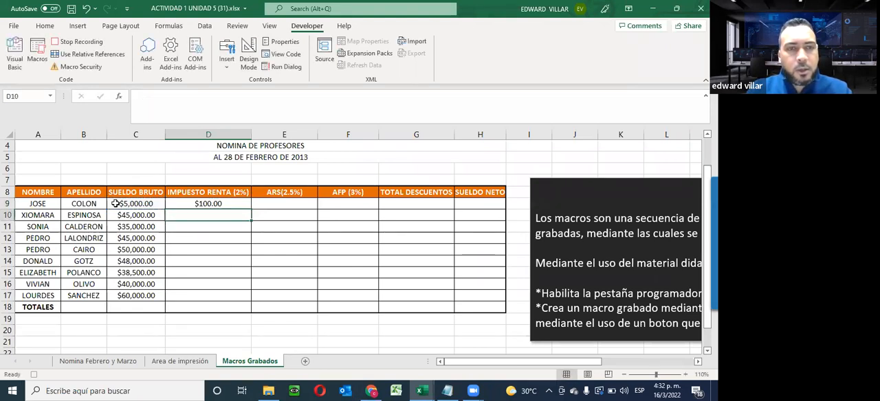
click(217, 203)
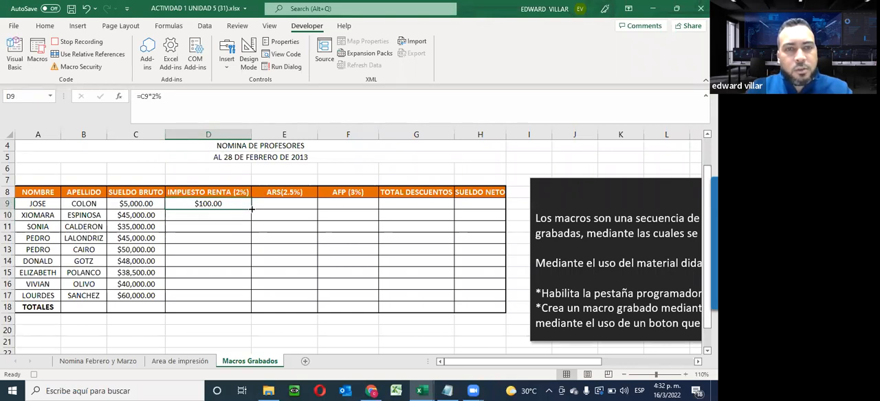
drag(251, 209, 248, 303)
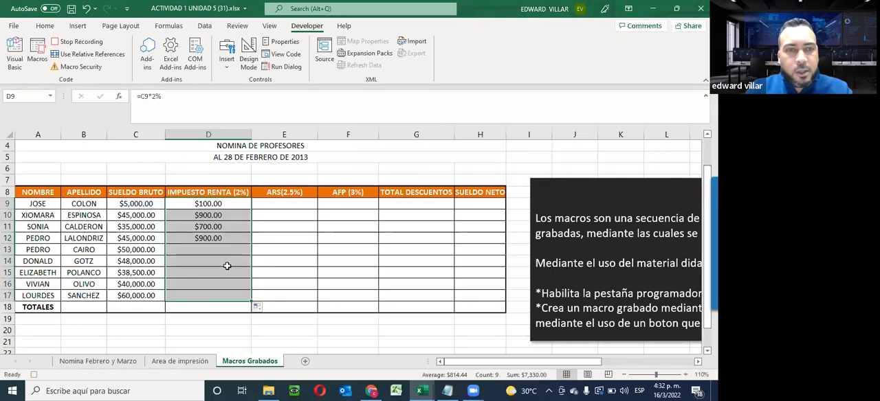
- Inspect the copied formulas in the IMPUESTO RENTA column, including the one in D14, without changing them
double_click(202, 285)
click(200, 298)
double_click(200, 299)
double_click(202, 265)
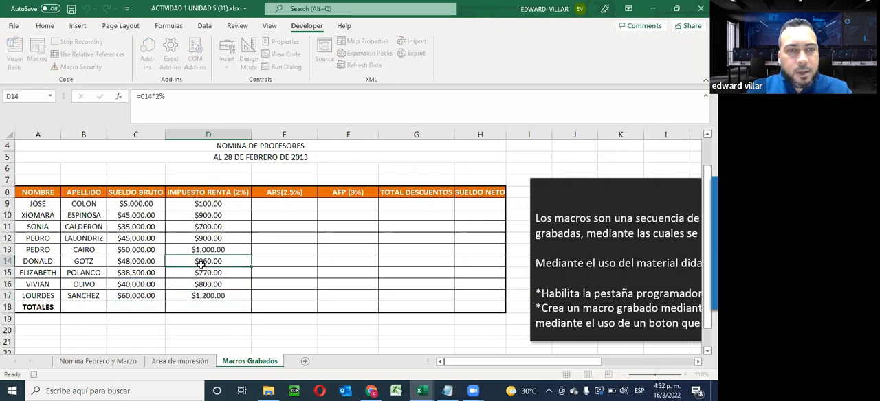
double_click(204, 262)
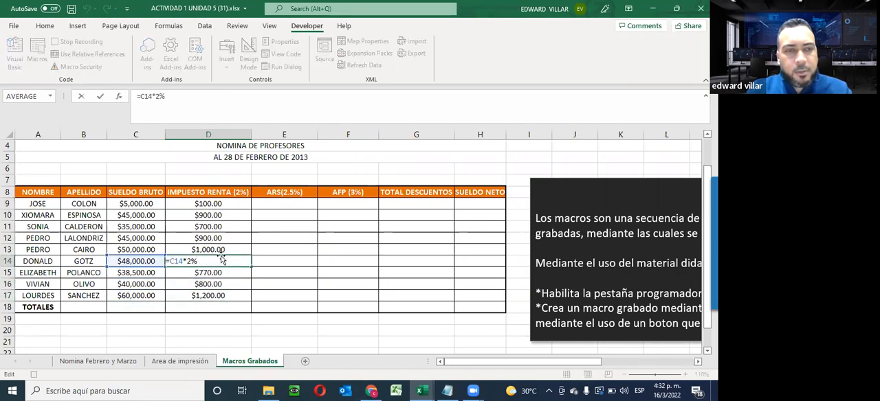
key(Escape)
- Enter =C9*2.5% in E9 for ARS and fill the formula down through E17
click(279, 204)
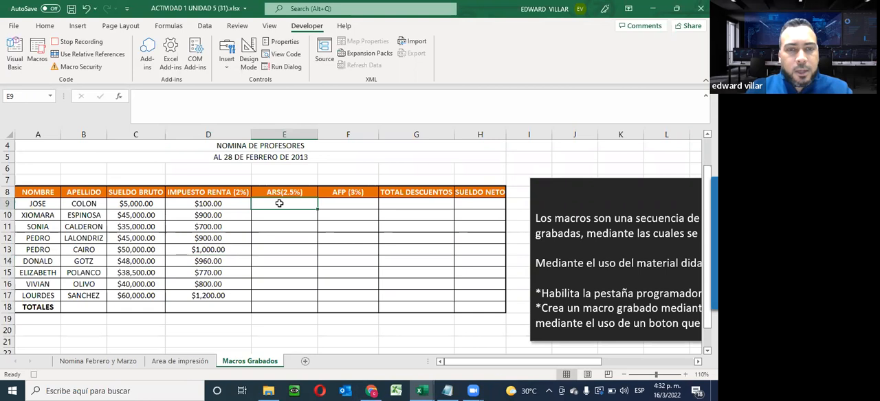
text(=)
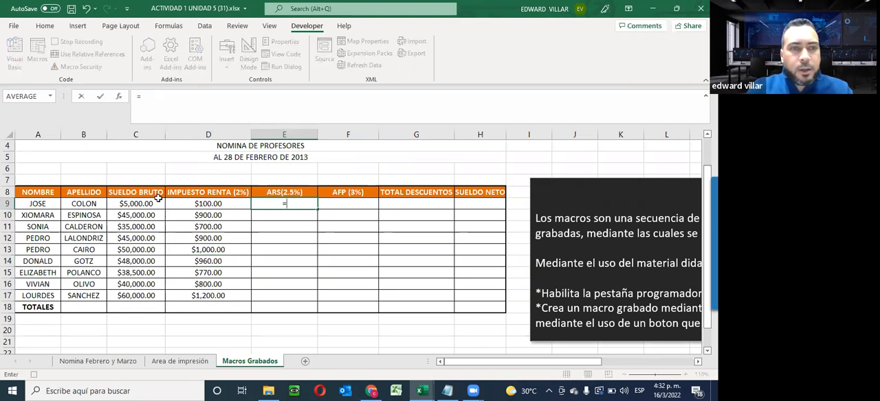
click(149, 206)
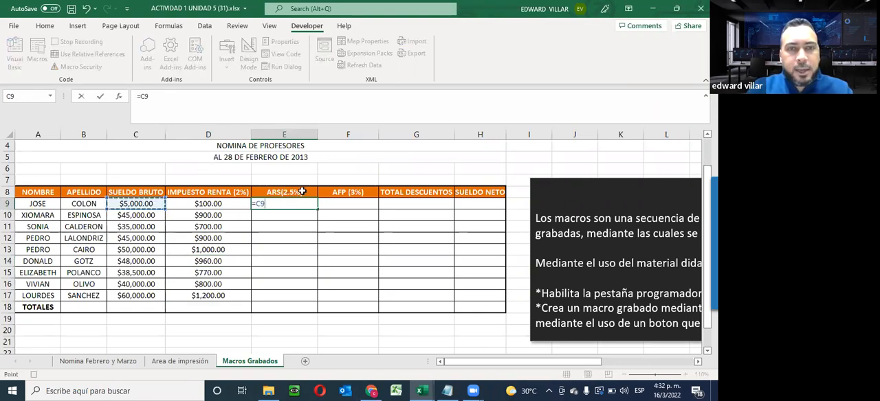
text(*)
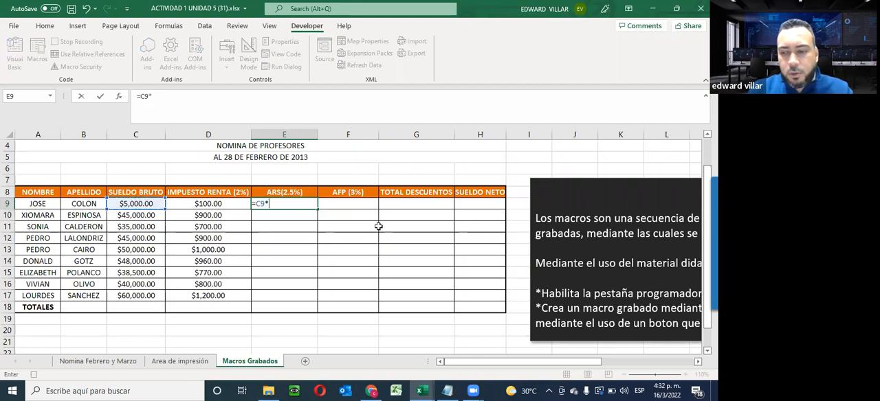
text(2.5%)
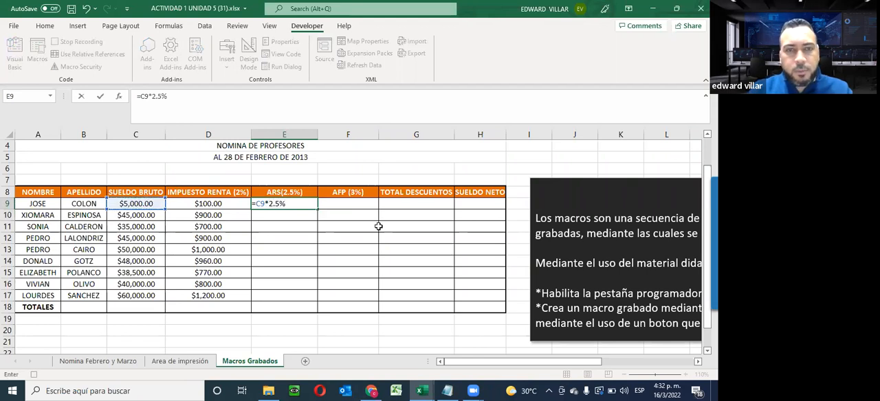
key(Return)
click(296, 202)
drag(317, 206, 324, 294)
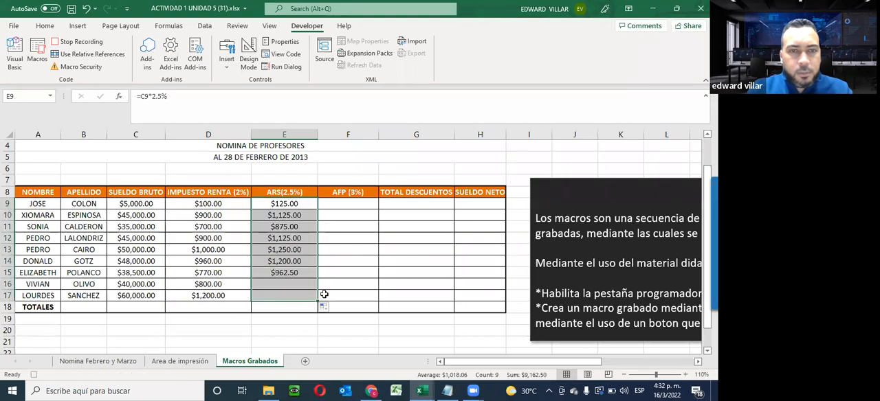
- Enter =C9*3% in F9 for AFP and fill the formula down through F17
click(354, 203)
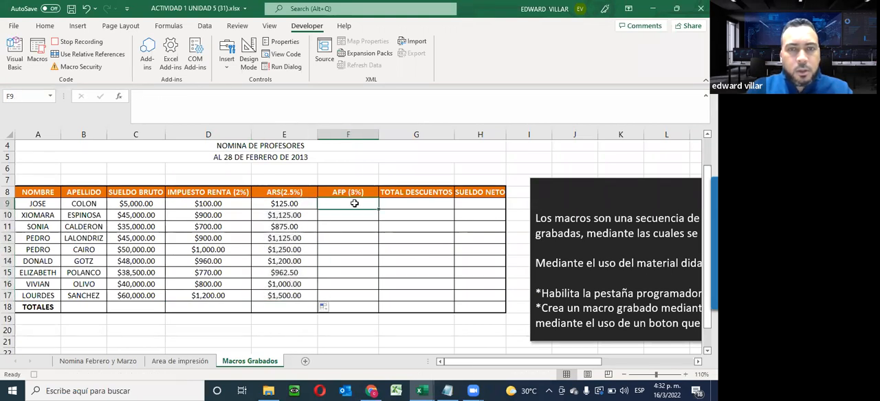
text(=)
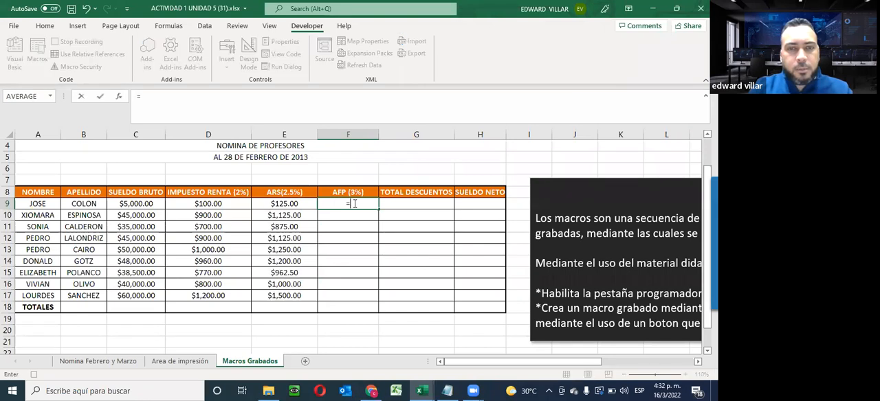
click(150, 205)
text(*3)
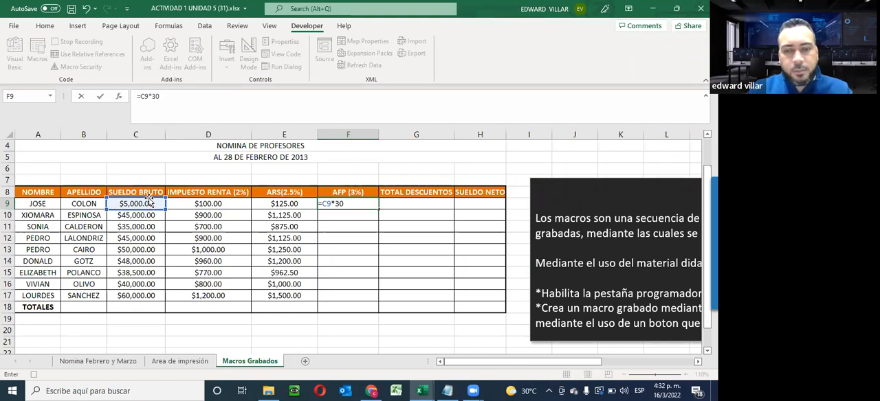
text(%)
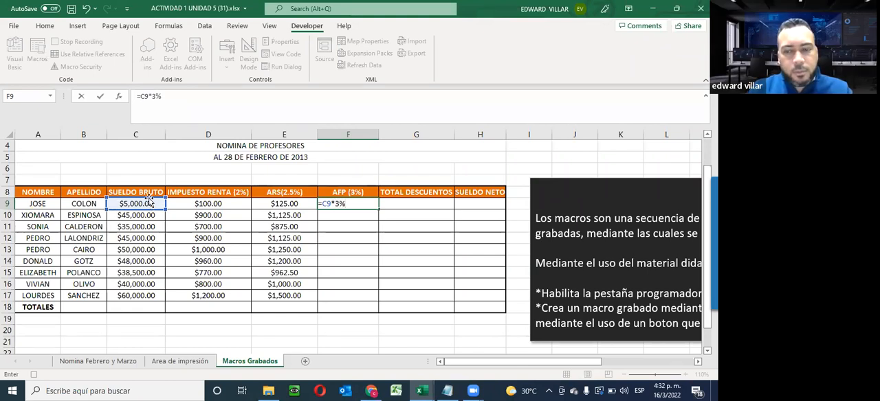
key(Return)
click(375, 205)
drag(375, 224, 368, 295)
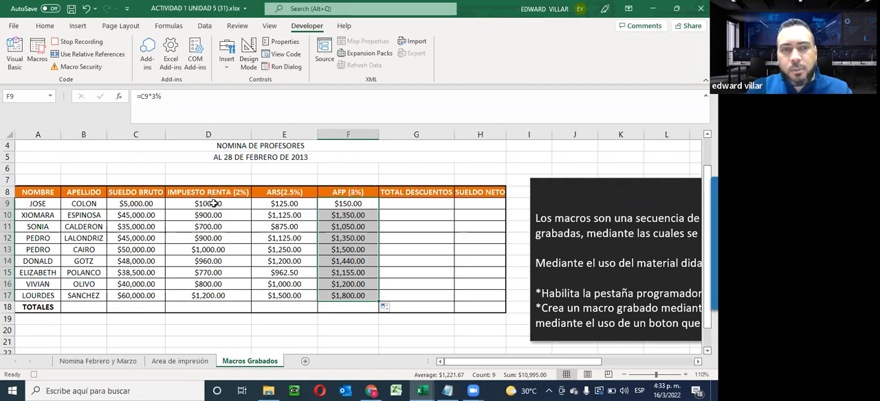
- Use AutoSum to total D9:F9 in the TOTAL DESCUENTOS cell G9 and fill the sum down through G17
drag(236, 206, 392, 202)
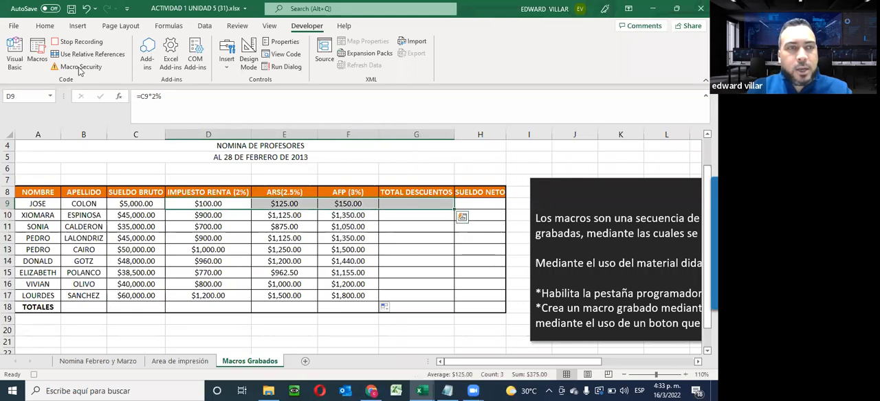
click(43, 26)
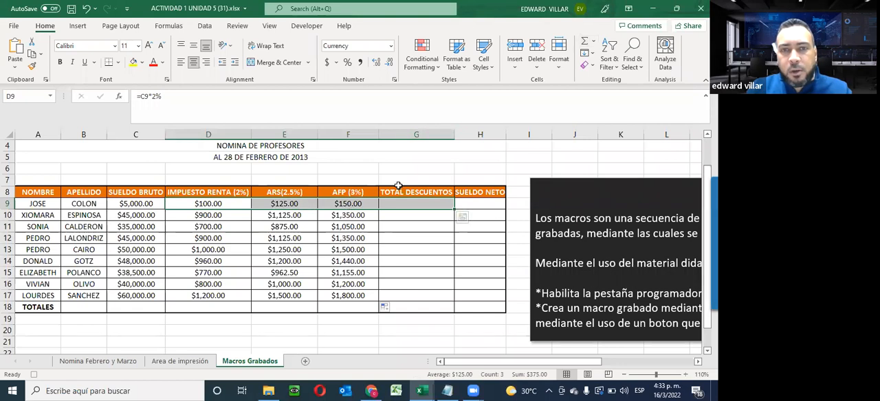
click(586, 44)
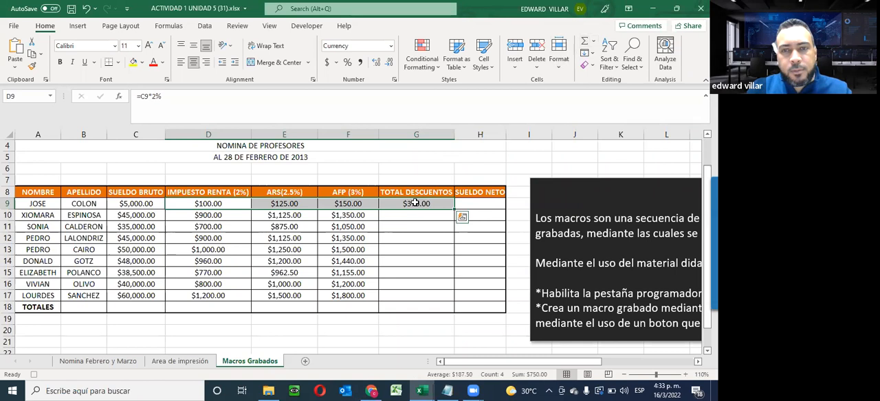
click(415, 203)
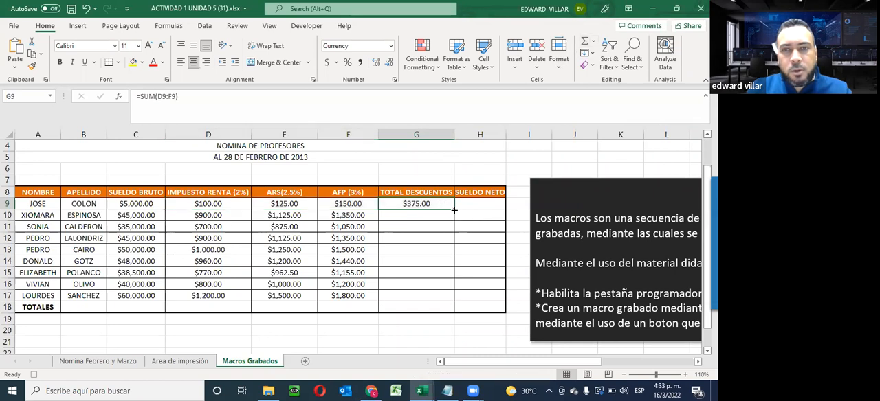
drag(454, 209, 444, 298)
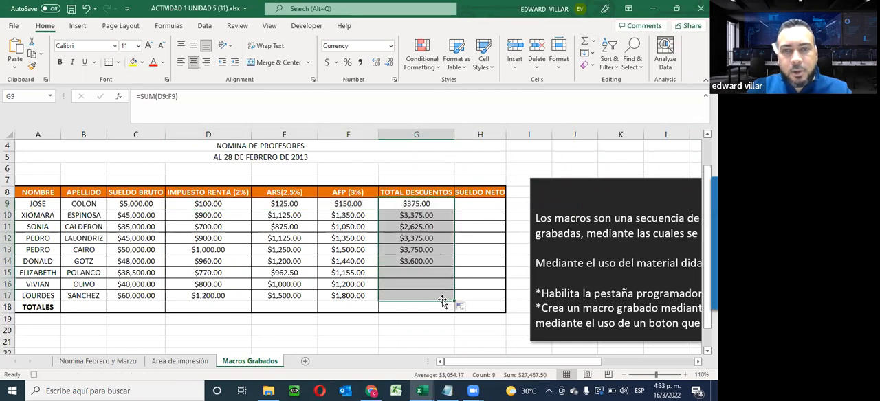
- Inspect the copied SUM formulas in G15, G17, G13 and G12 of TOTAL DESCUENTOS without changing them
double_click(414, 271)
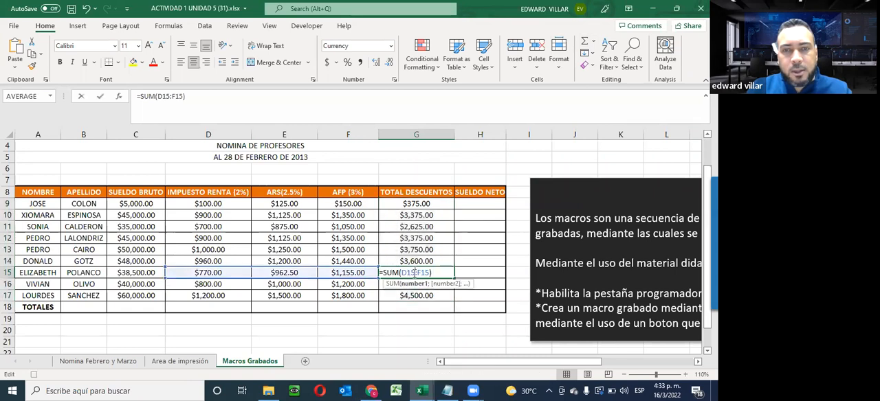
key(Escape)
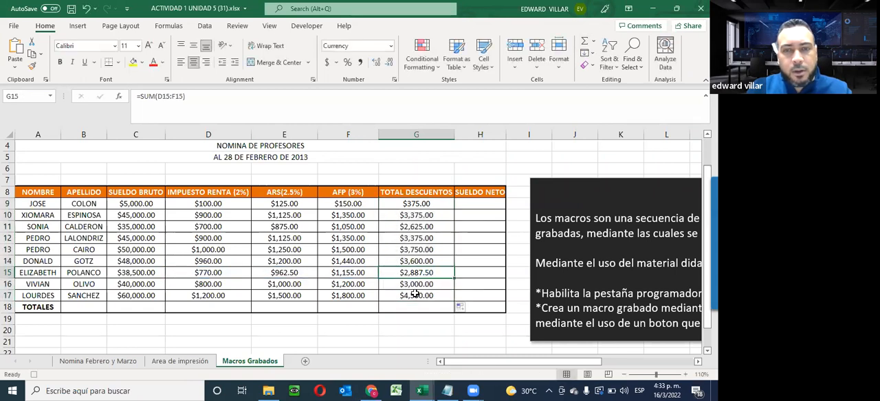
double_click(415, 296)
key(Escape)
double_click(422, 249)
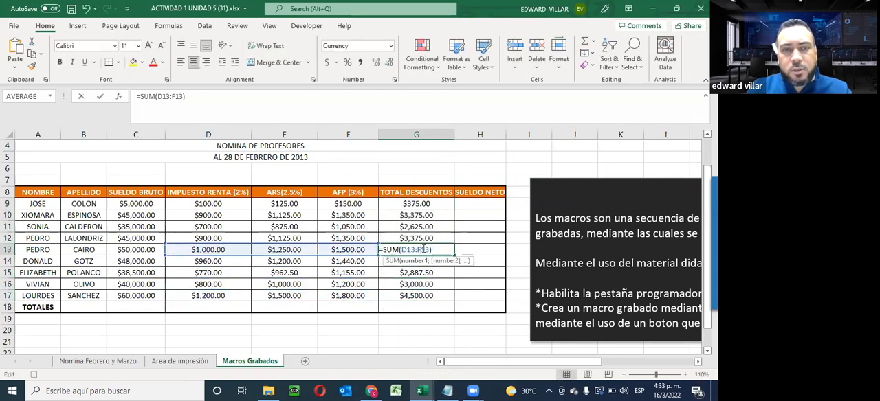
key(Escape)
double_click(419, 237)
key(Escape)
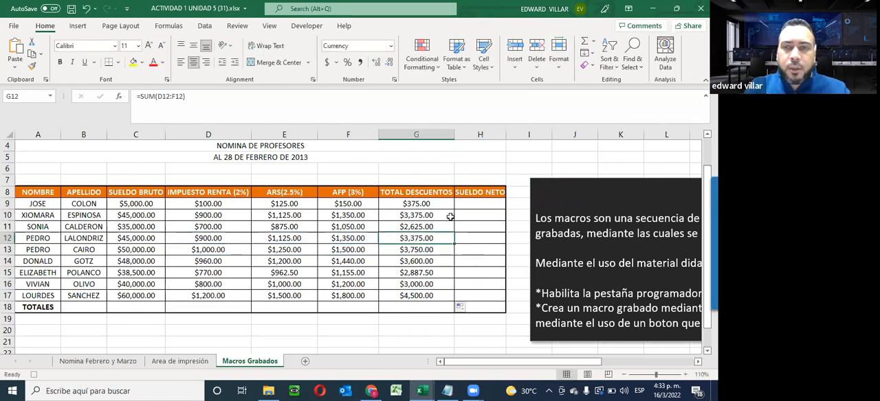
- Widen the SUELDO NETO column, enter =C9-G9 in H9 and fill the formula down through H17
drag(508, 136, 519, 136)
click(481, 202)
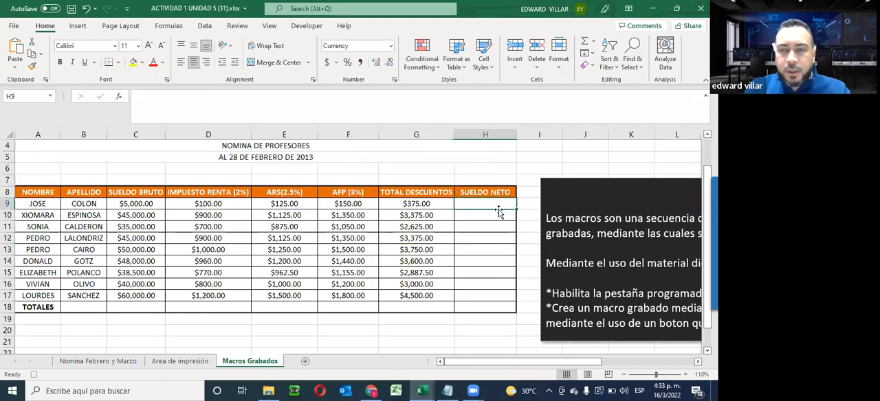
text(=)
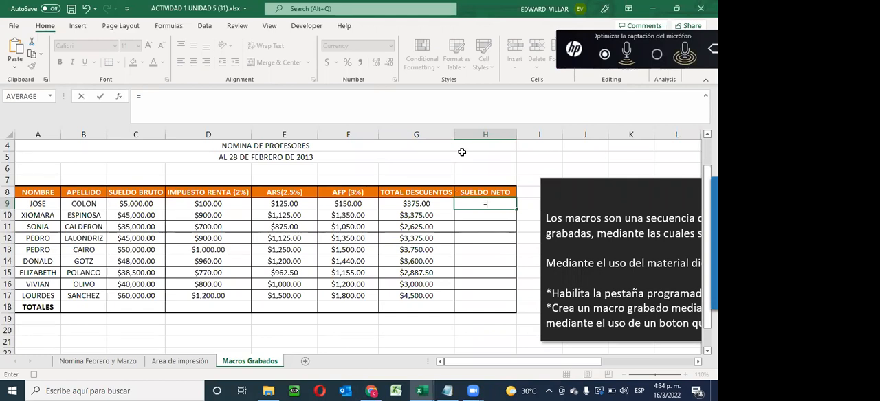
click(145, 204)
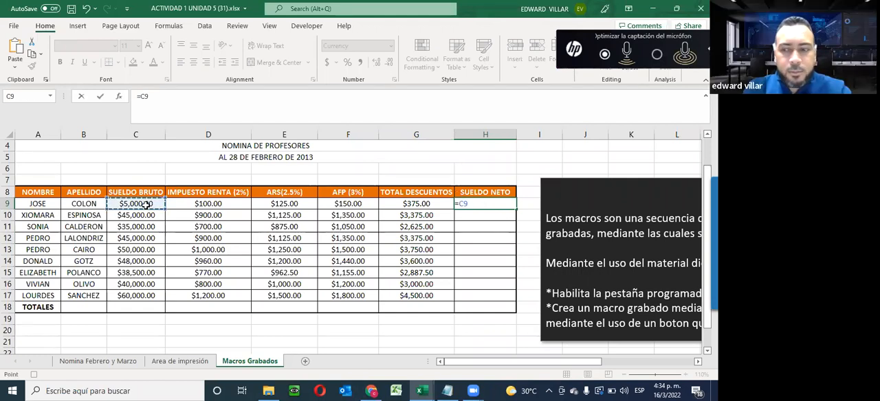
text(-)
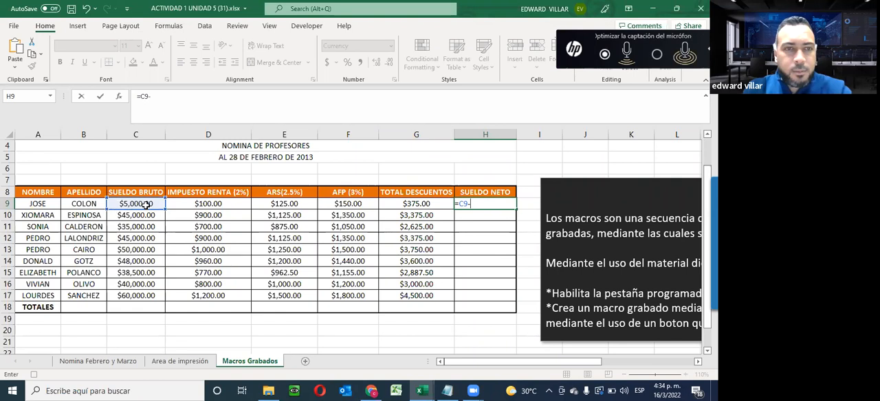
click(409, 205)
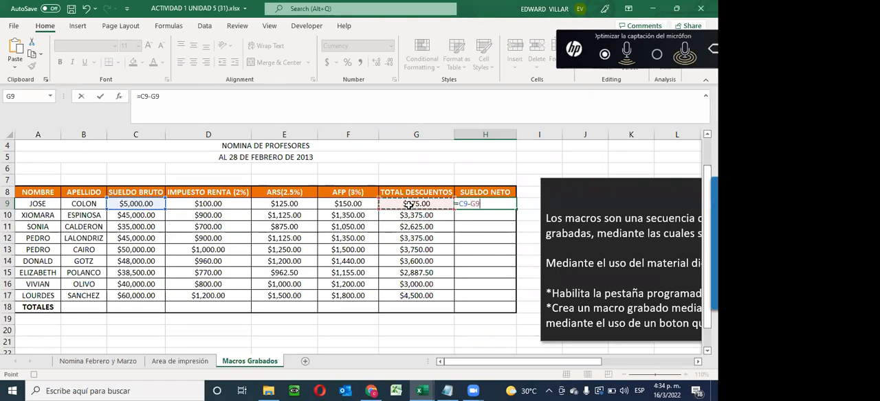
key(Return)
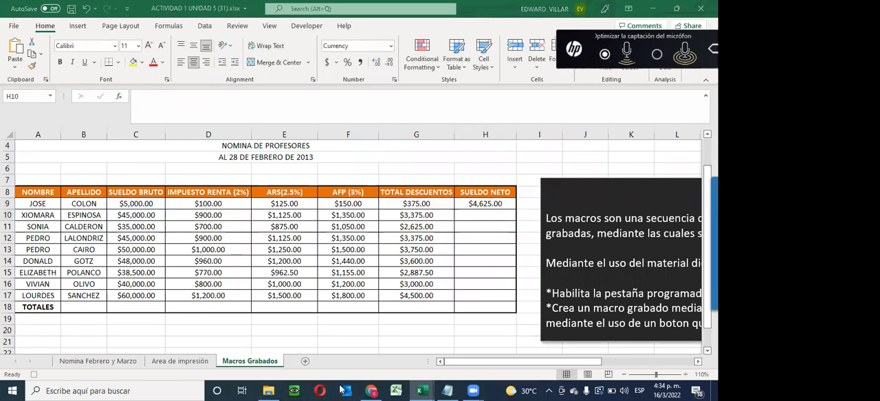
click(481, 204)
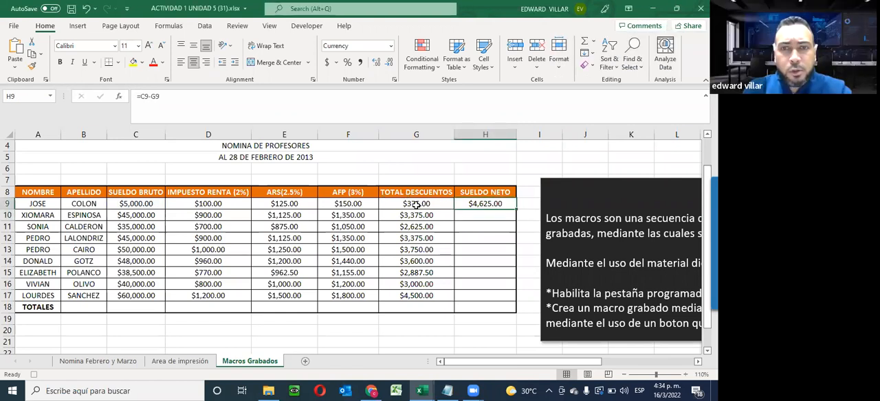
drag(516, 210, 468, 296)
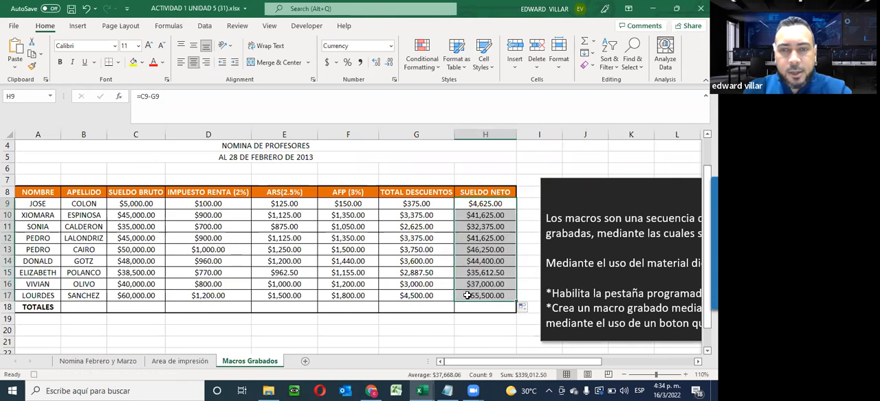
double_click(469, 296)
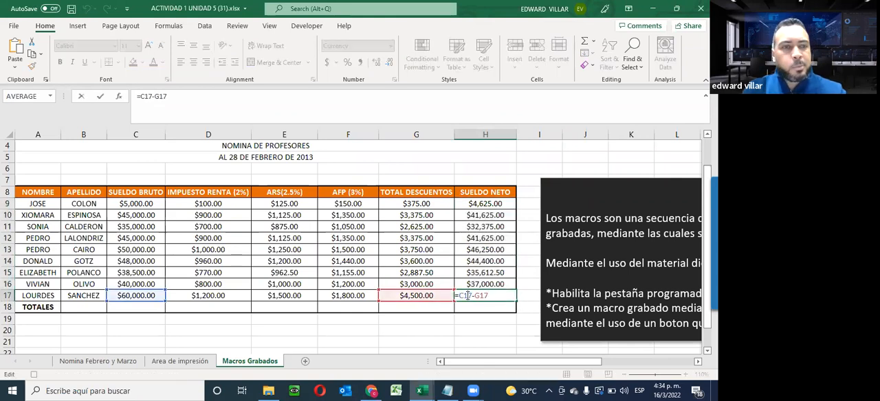
key(Escape)
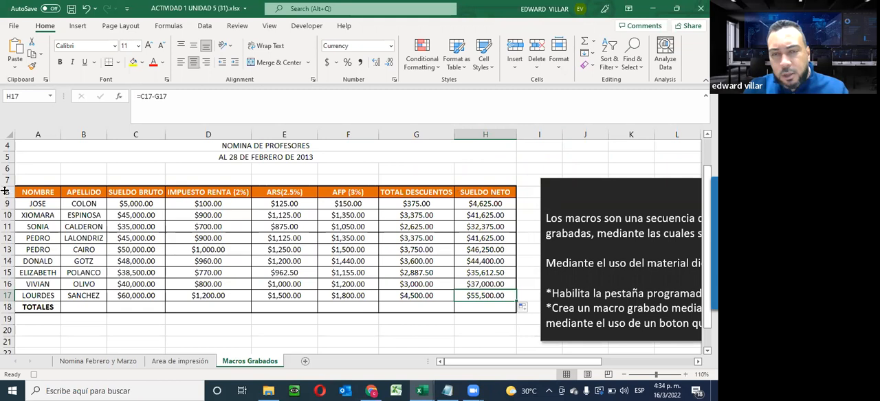
- Use AutoSum to total SUELDO BRUTO C9:C17 in the TOTALES cell C18 and fill the sum across through H18
drag(128, 203, 125, 308)
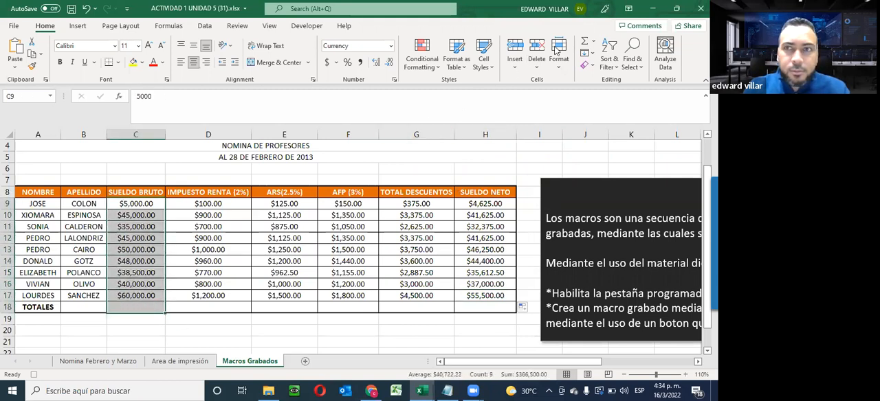
click(585, 42)
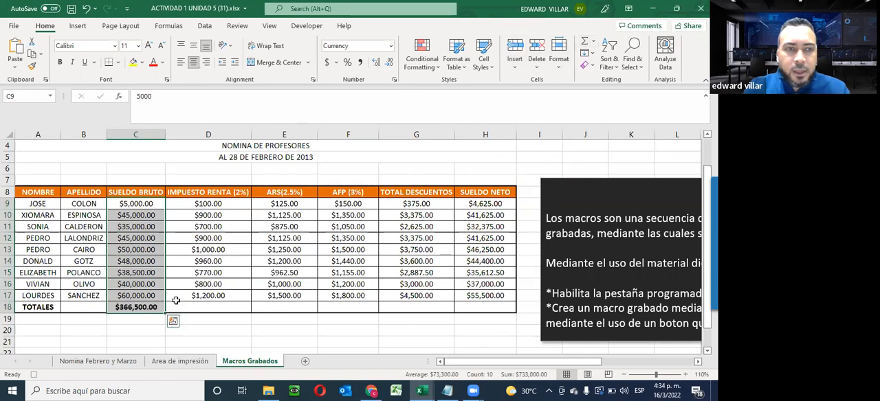
click(159, 309)
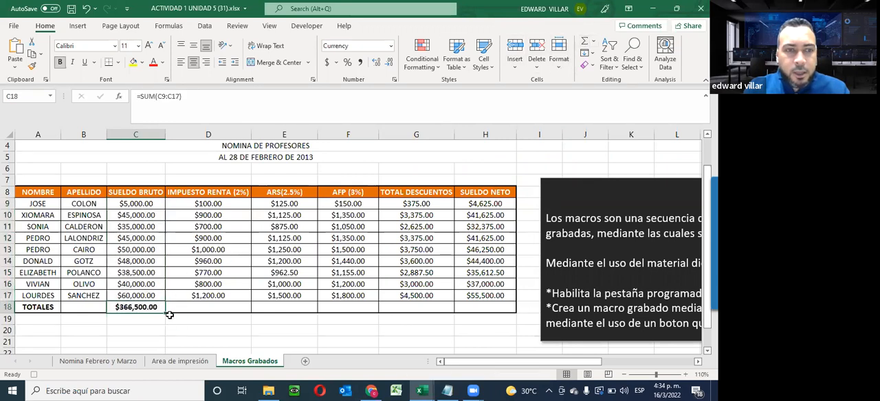
drag(163, 313, 489, 309)
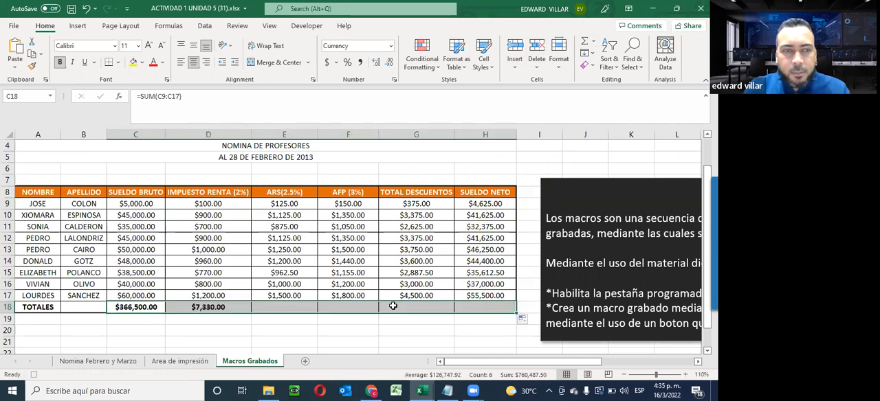
- Inspect the copied SUM formulas in the TOTALES row, including D18, E18 and H18, without changing them
double_click(220, 307)
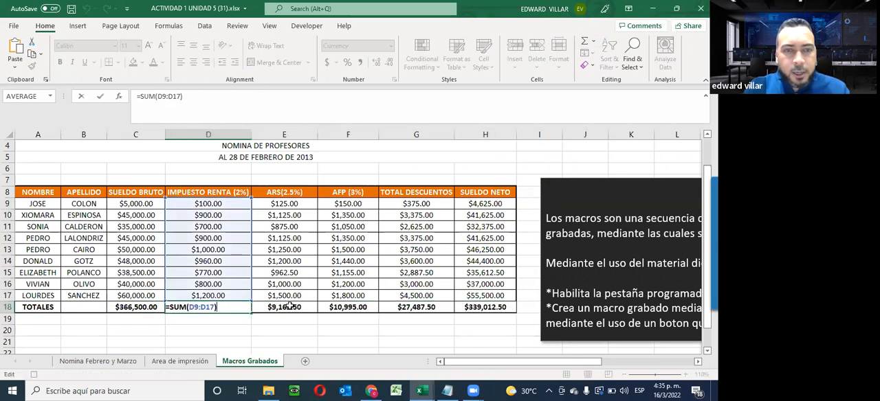
double_click(289, 308)
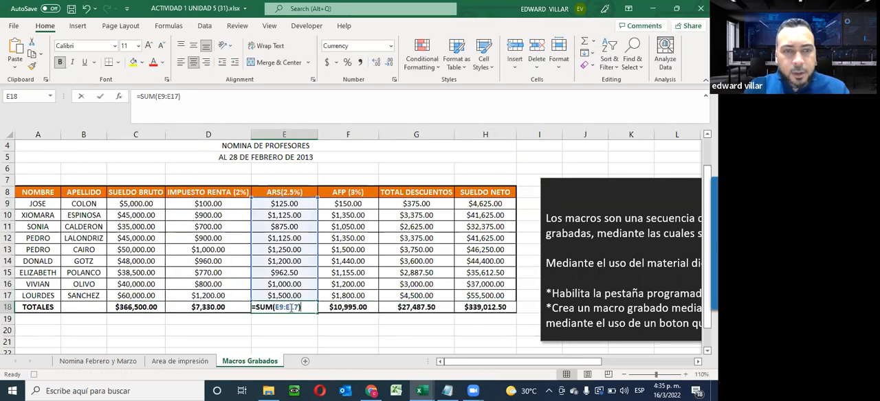
double_click(343, 311)
click(422, 307)
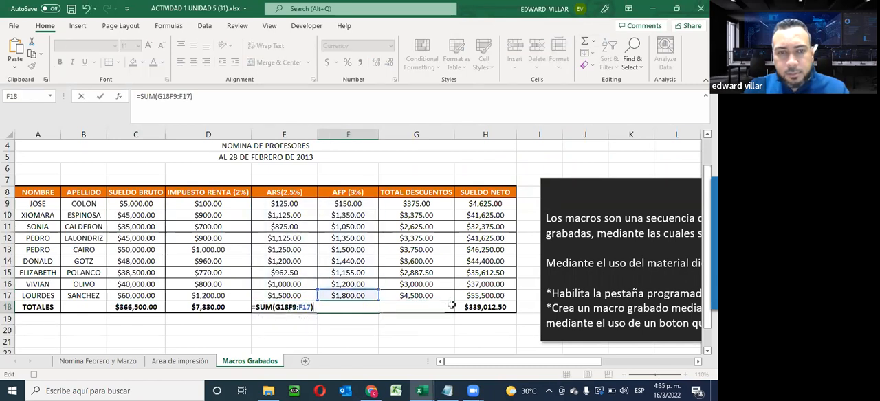
key(Escape)
double_click(469, 310)
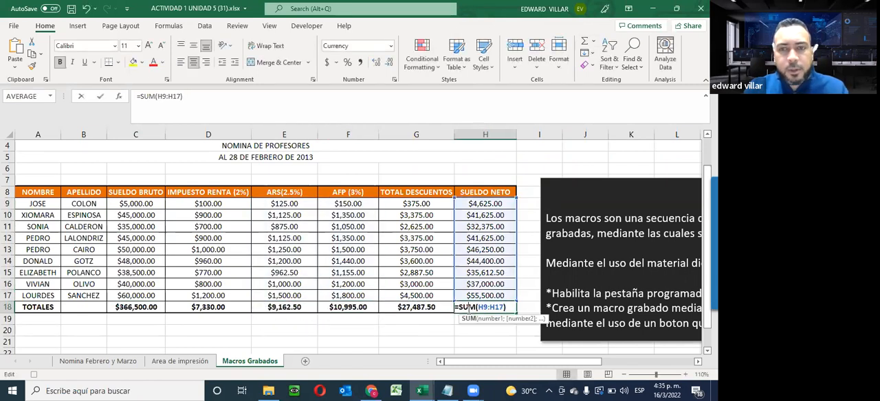
key(Escape)
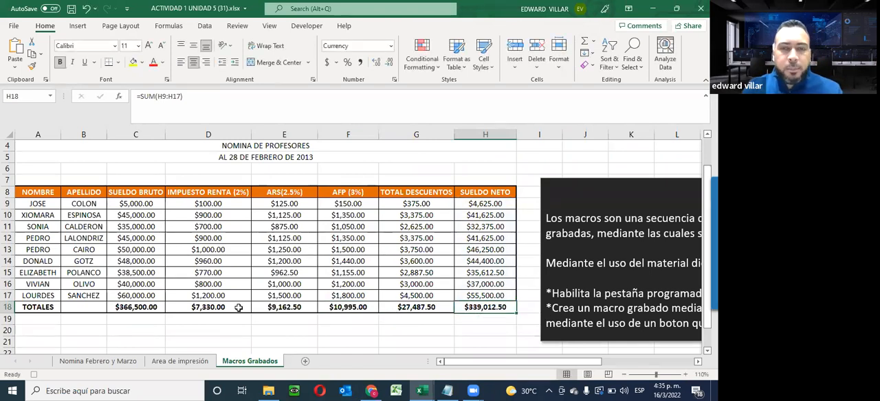
- Stop recording the macro and check MACRO_NOMINA in the list of macros without running it
click(306, 25)
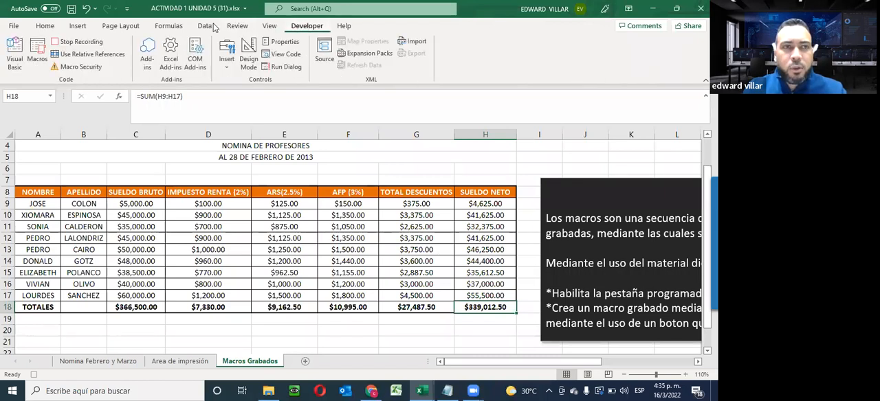
click(71, 42)
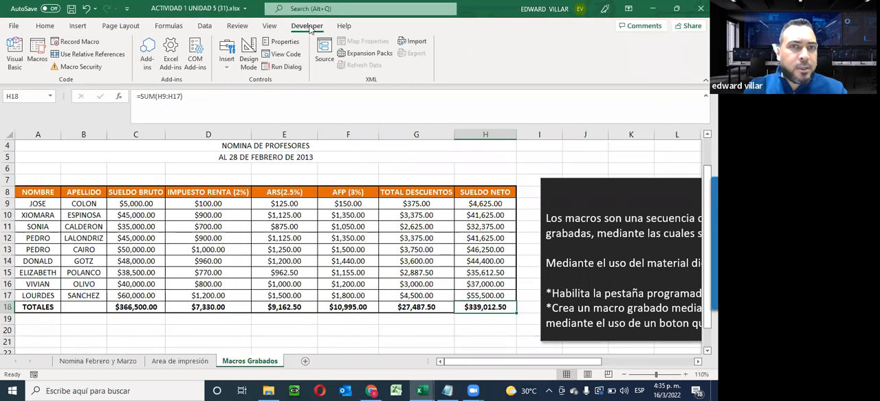
click(36, 56)
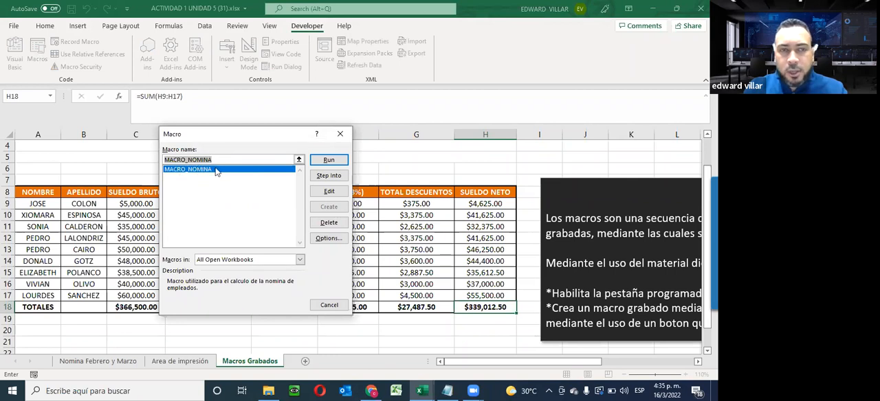
click(329, 306)
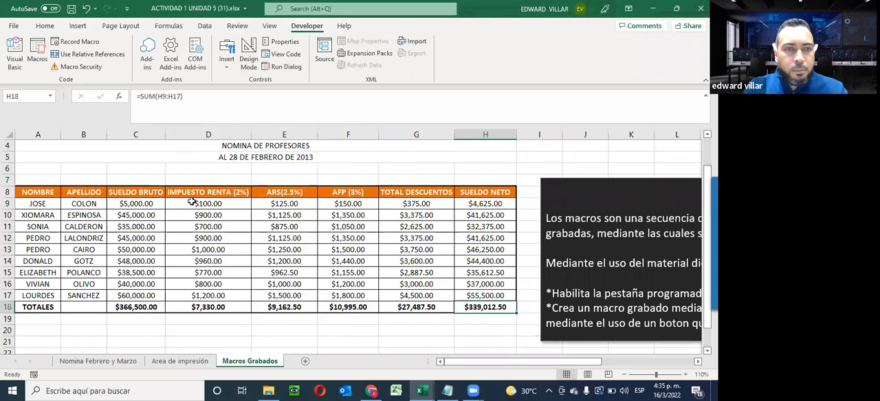
- Clear the calculated payroll cells D9:H18 and the SUELDO BRUTO total in C18
drag(188, 204, 486, 307)
key(Delete)
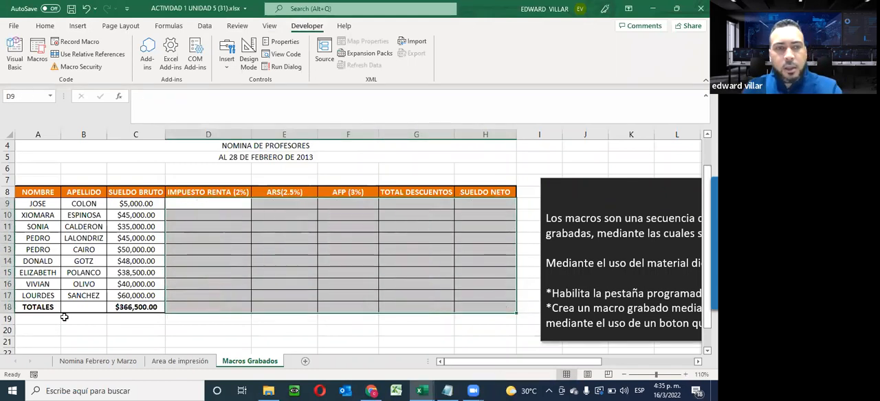
click(119, 306)
key(Delete)
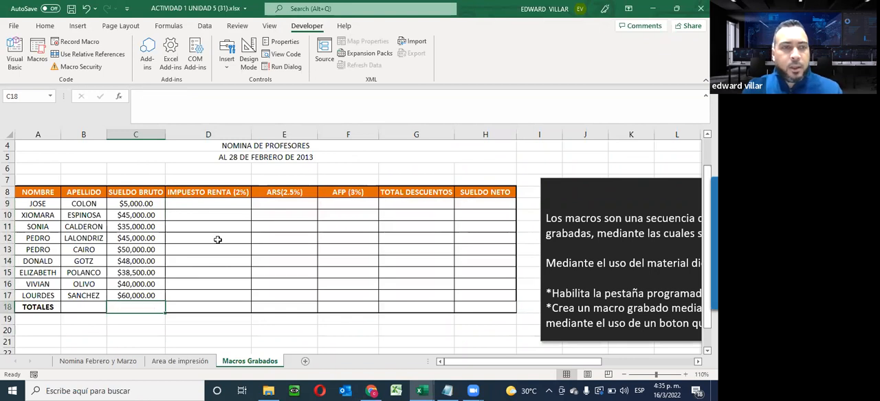
- Run MACRO_NOMINA starting from cell D12 and check its results in the IMPUESTO RENTA and ARS columns
click(216, 239)
key(ctrl+m)
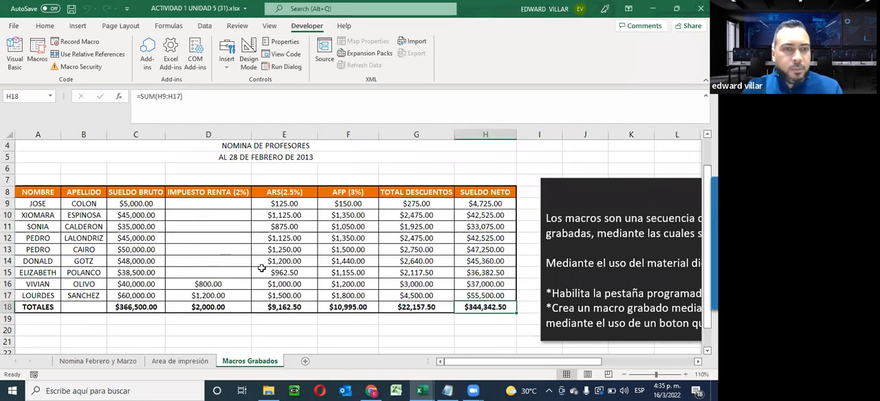
click(207, 235)
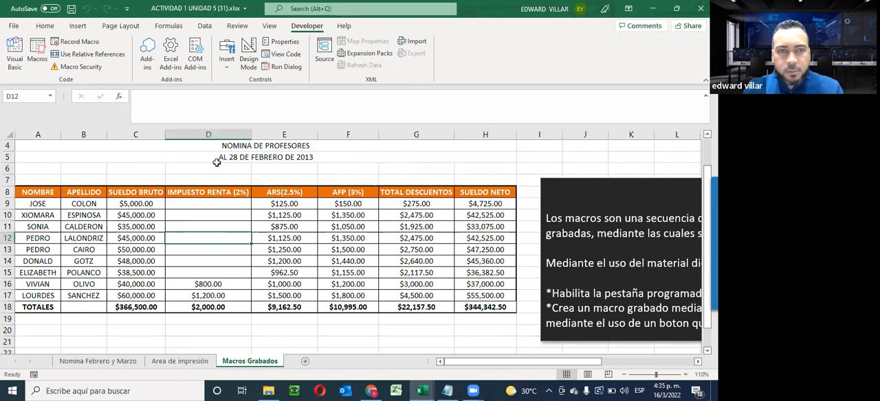
click(210, 214)
click(293, 204)
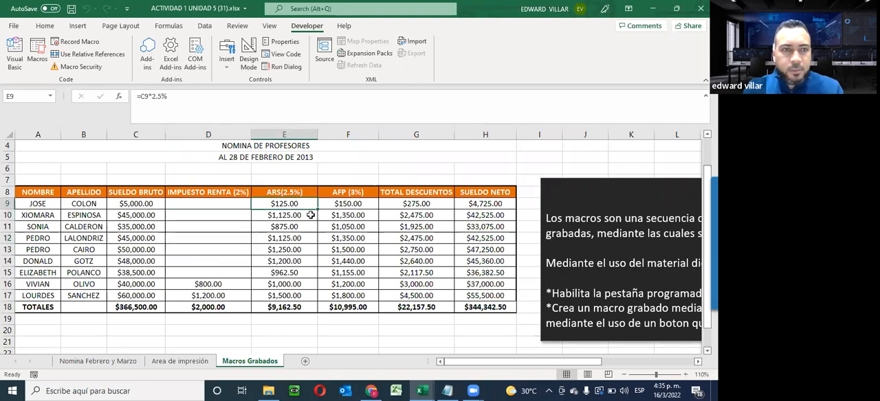
- Clear the macro's output from D9:H18 and from the TOTALES cell C18
drag(191, 203, 468, 307)
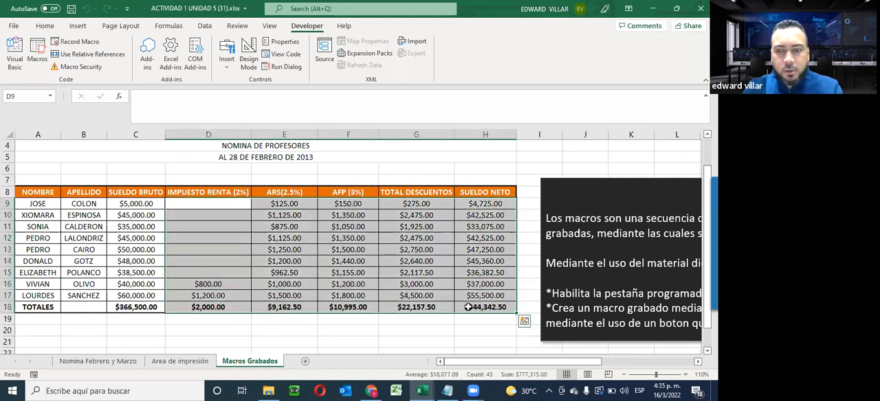
key(Delete)
click(139, 307)
key(Delete)
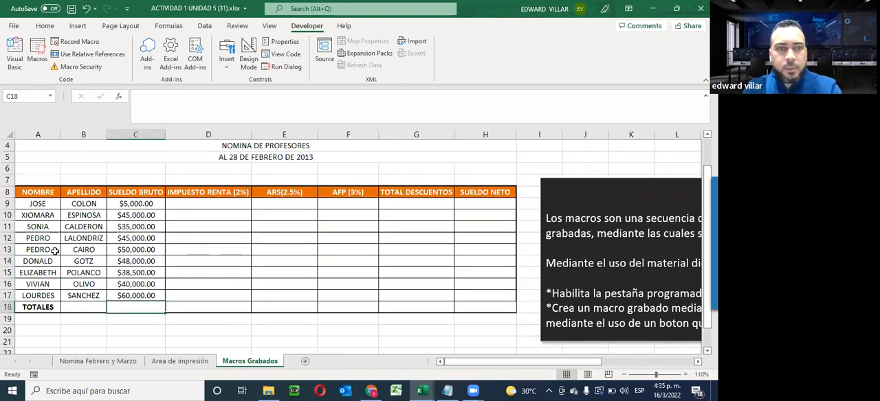
- Run MACRO_NOMINA again with cell C9 selected and check the IMPUESTO RENTA cell D9
click(135, 203)
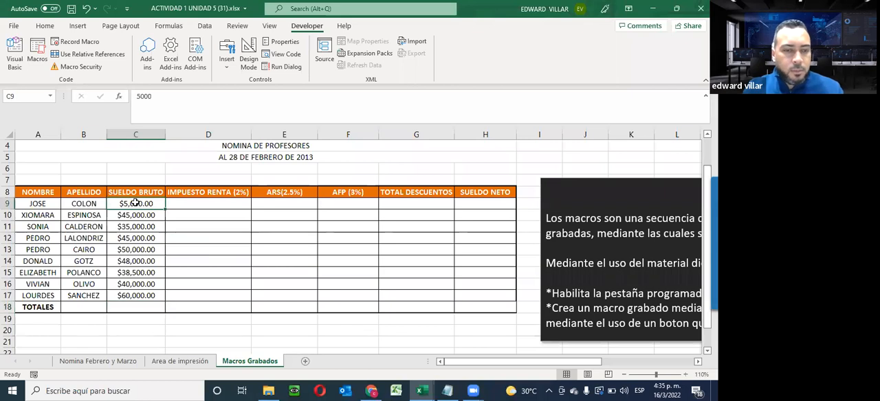
key(ctrl+m)
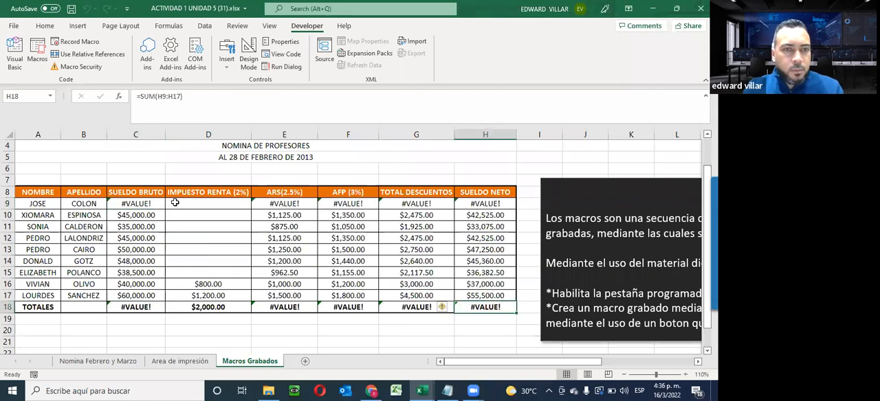
click(219, 206)
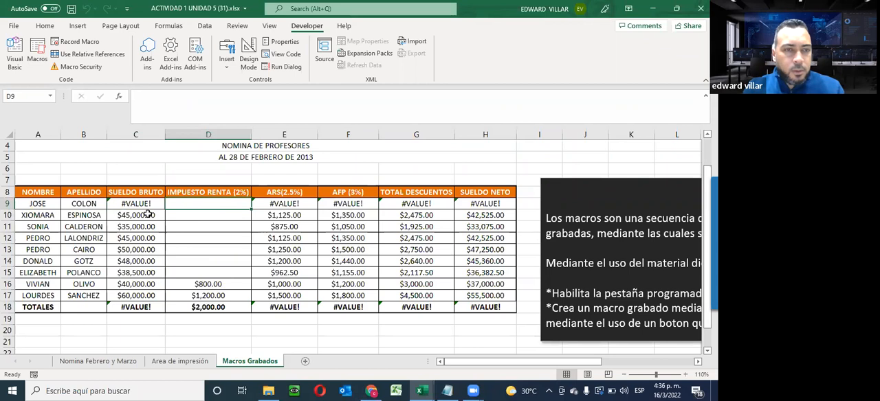
- Set the SUELDO BRUTO value in cell C9 to 5000
key(ctrl+a)
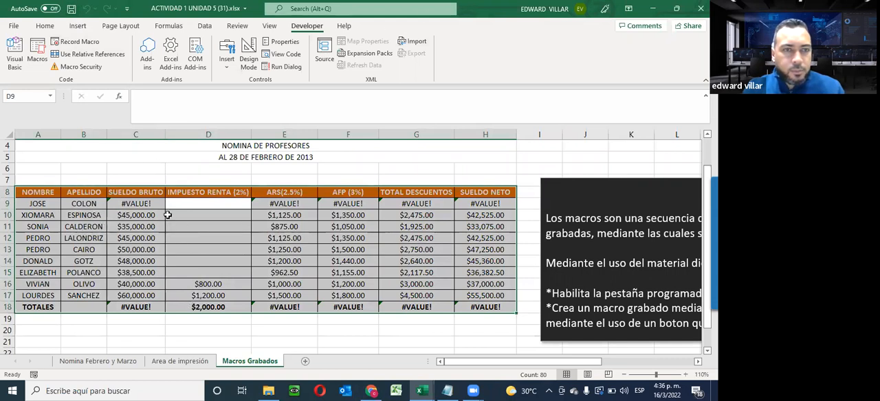
click(146, 204)
text(5000)
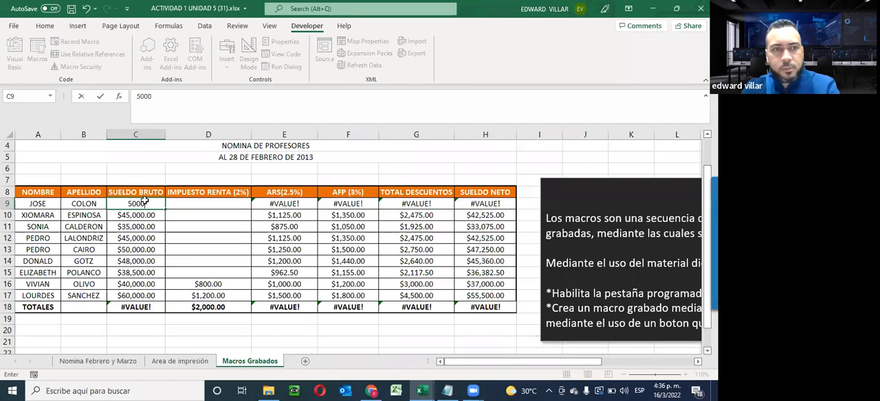
key(Return)
- Clear the macro's output from D9:H18 and the SUELDO BRUTO total in C18
drag(209, 203, 471, 305)
key(Delete)
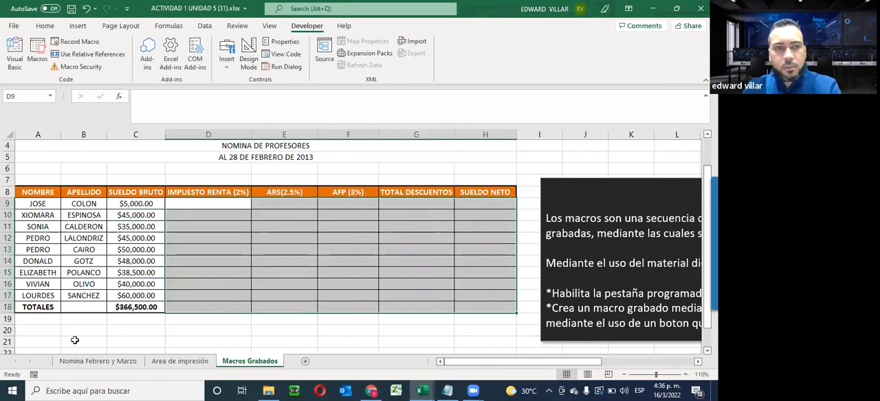
click(136, 309)
key(Delete)
- Run MACRO_NOMINA with cell C20 selected and inspect the cells of the IMPUESTO RENTA column
click(120, 330)
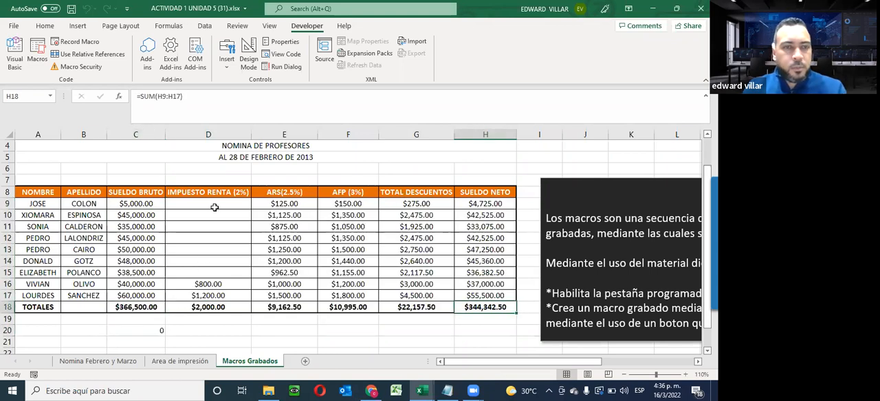
drag(211, 203, 214, 270)
click(282, 205)
drag(199, 205, 199, 273)
click(199, 264)
click(195, 285)
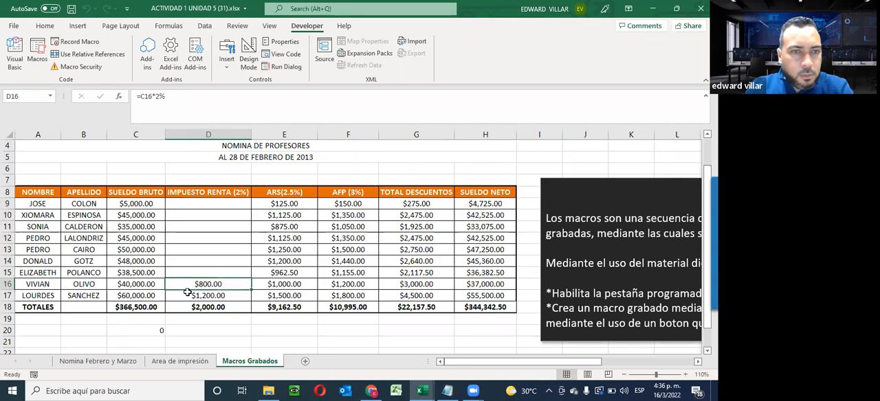
- Empty the calculated payroll range D9:H18 and the total in C18 for another macro test
click(185, 200)
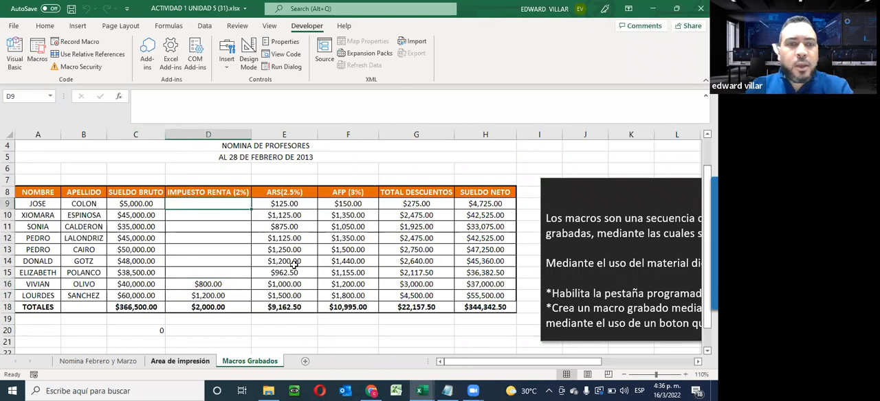
drag(184, 200, 468, 308)
key(Delete)
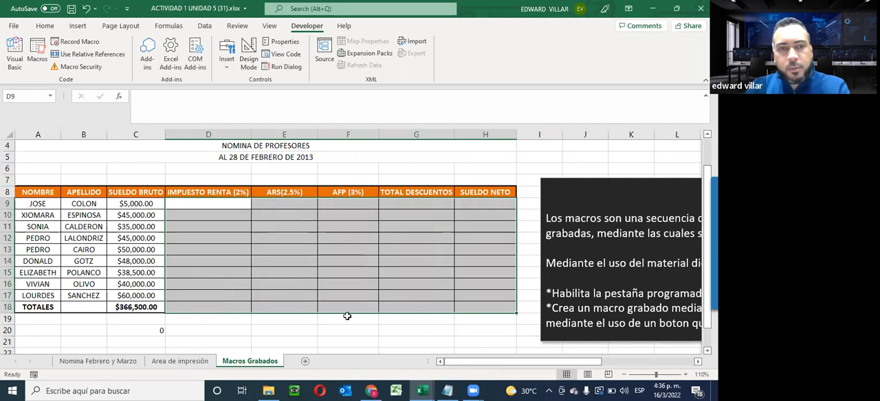
click(119, 307)
key(Delete)
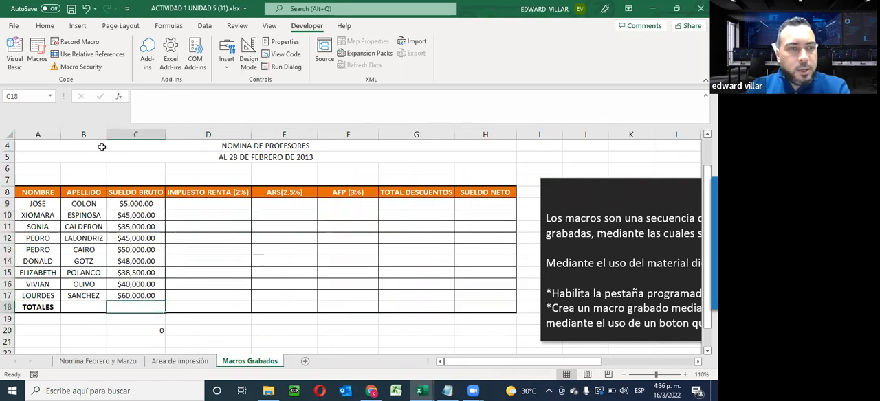
- Run MACRO_NOMINA with cell C18 selected and check IMPUESTO RENTA cells D9 and D17
click(37, 52)
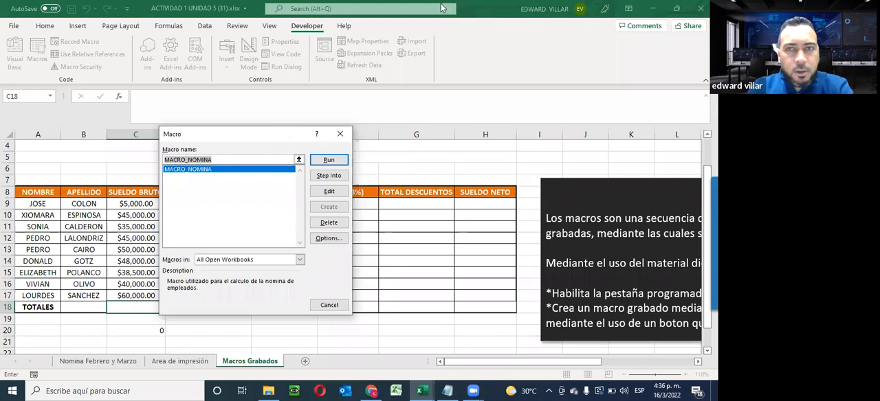
click(489, 34)
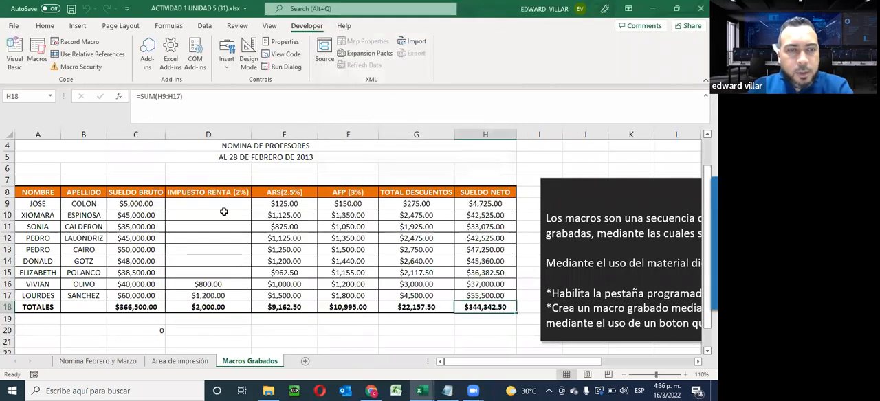
click(186, 202)
click(179, 297)
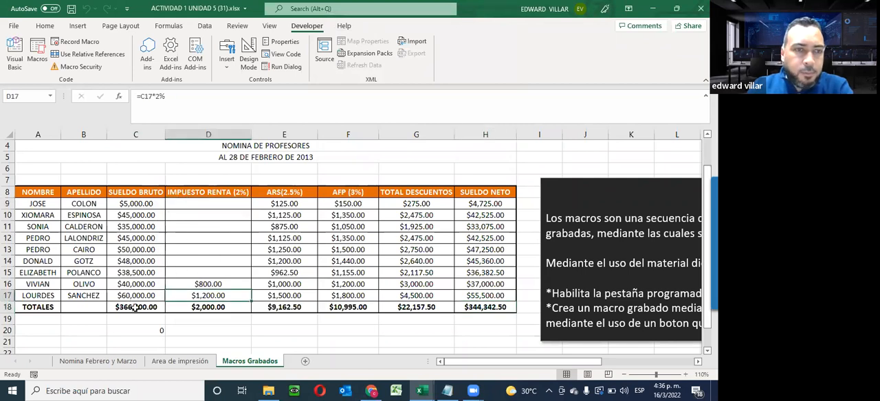
- Delete the TOTALES values in C18:H18 and the calculated payroll values in D9:H17
drag(135, 307, 485, 307)
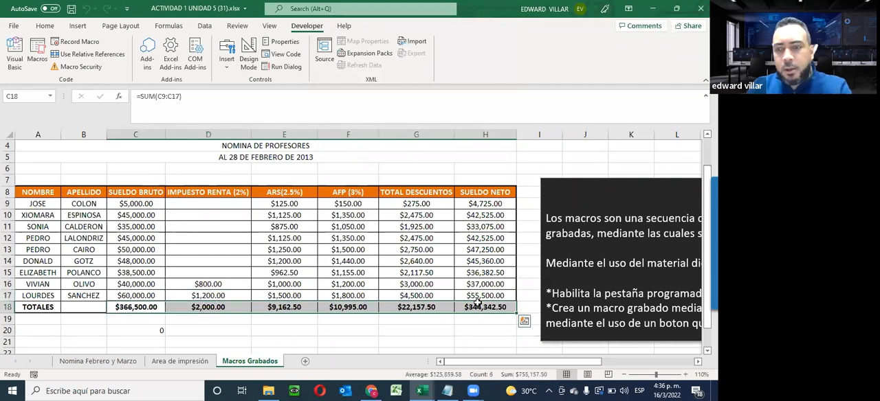
key(Delete)
drag(187, 203, 485, 295)
key(Delete)
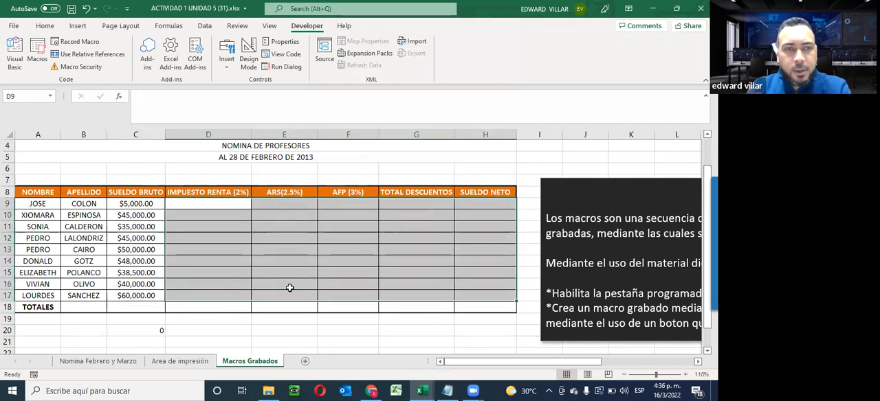
click(261, 334)
- Start recording a macro named NOMINA from cell D9, with shortcut Ctrl+Shift+R, stored in This Workbook
click(210, 208)
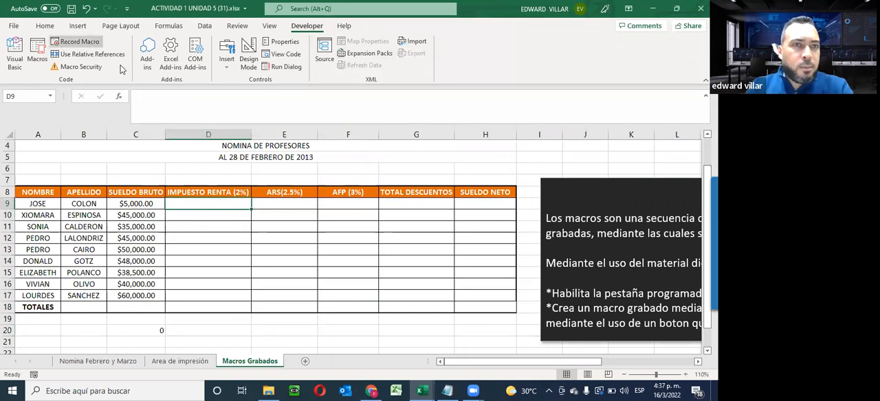
click(60, 44)
text(NOMINA)
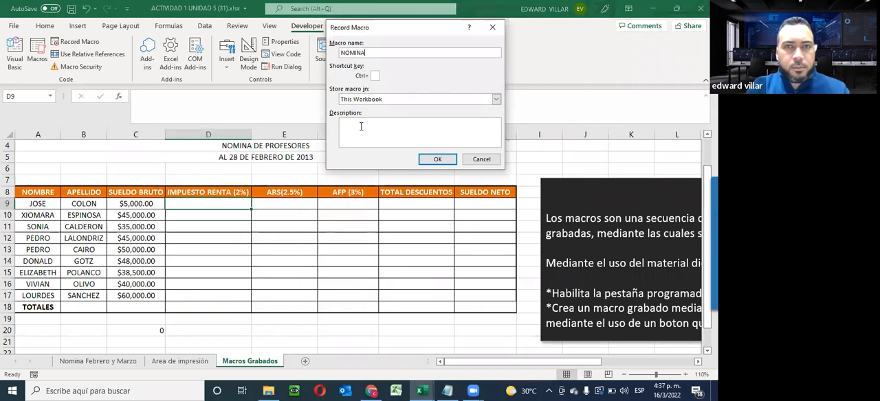
click(375, 76)
text(R)
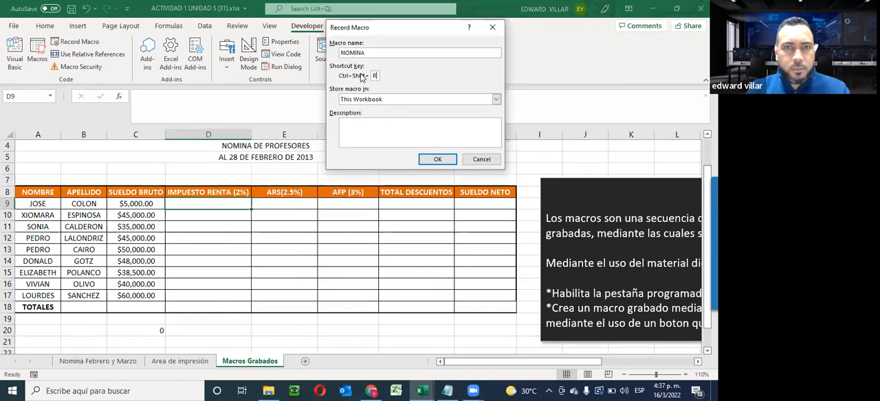
click(434, 158)
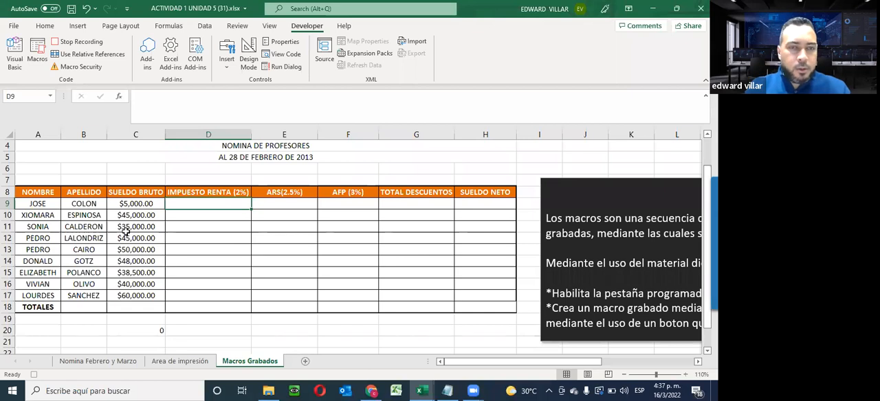
- Enter =C9*2% in the IMPUESTO RENTA cell D9 and fill it down to D17
text(=)
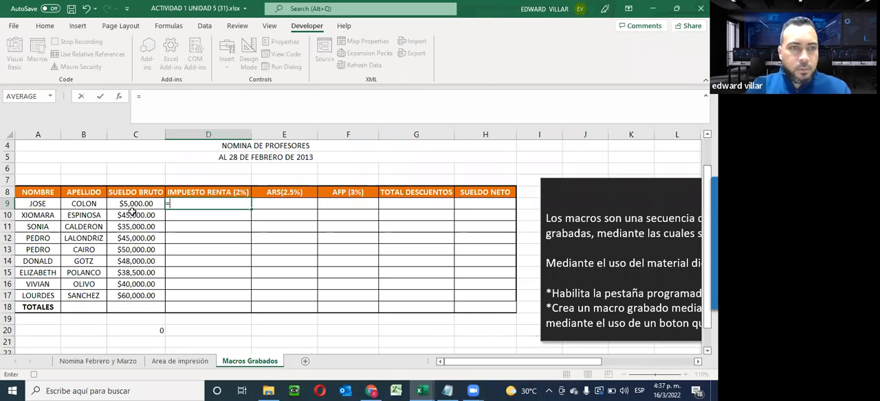
click(134, 208)
text(*)
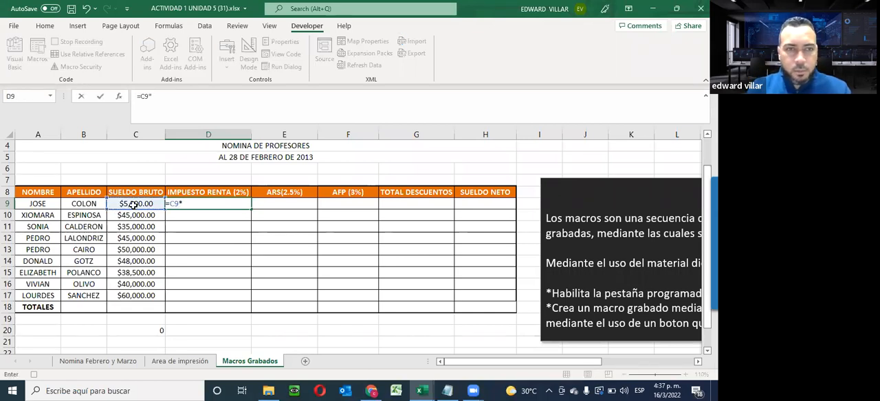
key(Return)
click(186, 203)
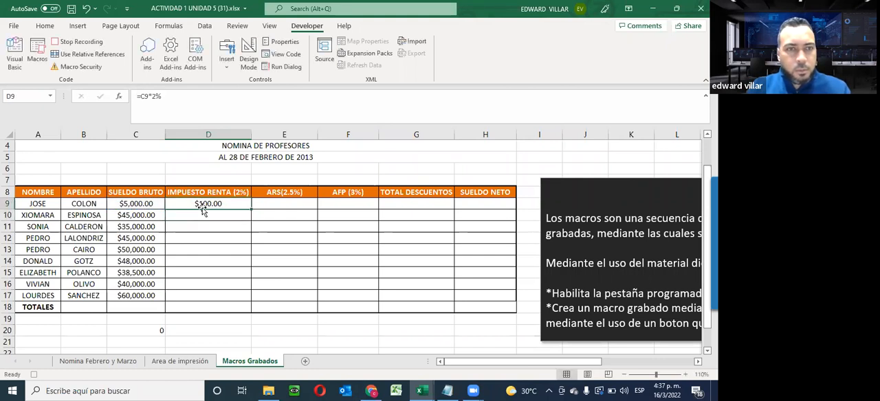
drag(251, 209, 241, 299)
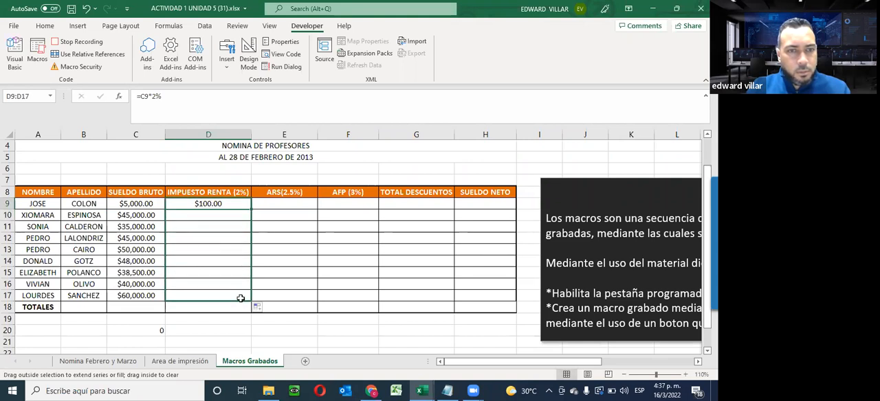
- Enter =C9*2.5% in the ARS cell E9 and fill it down to E17
click(295, 204)
text(=)
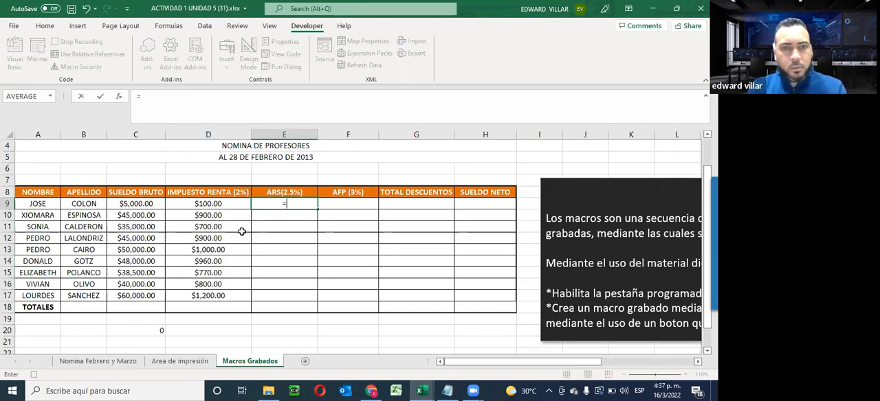
click(150, 206)
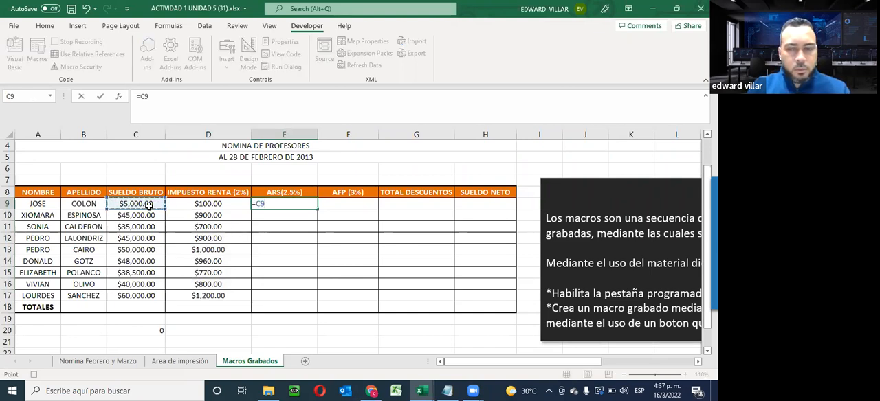
text(*)
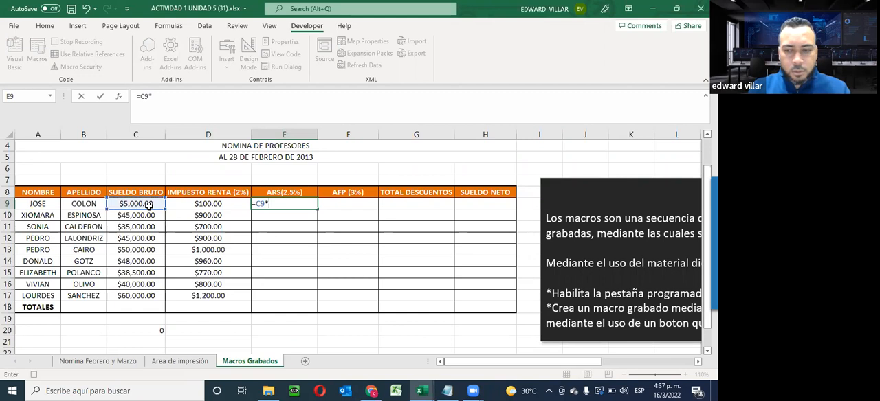
key(Return)
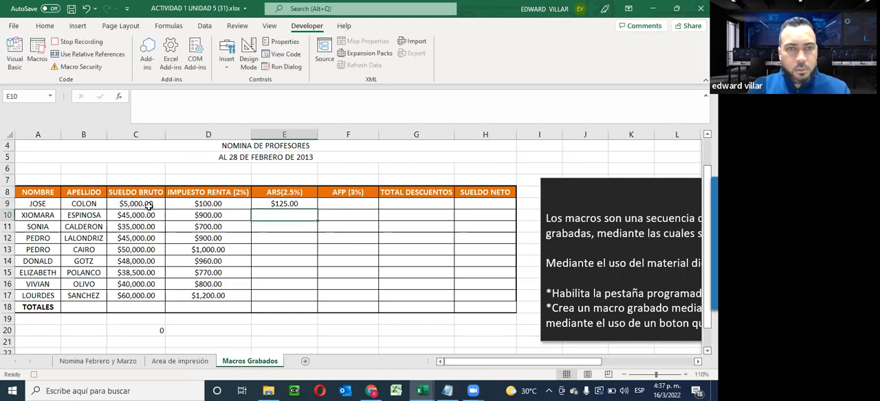
click(276, 204)
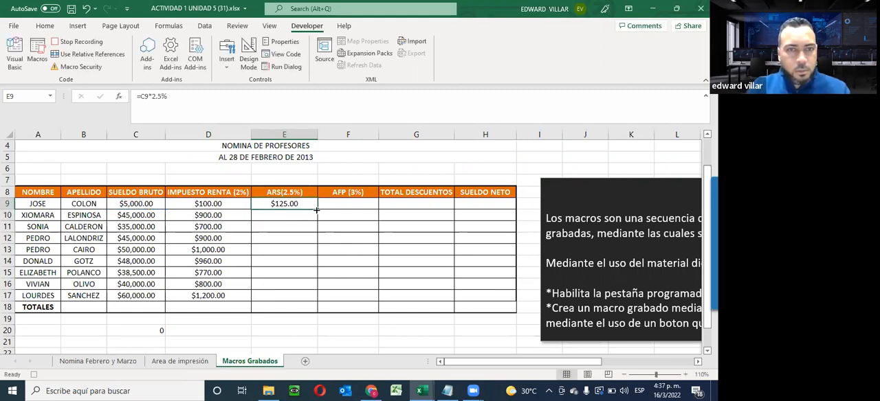
drag(318, 208, 313, 297)
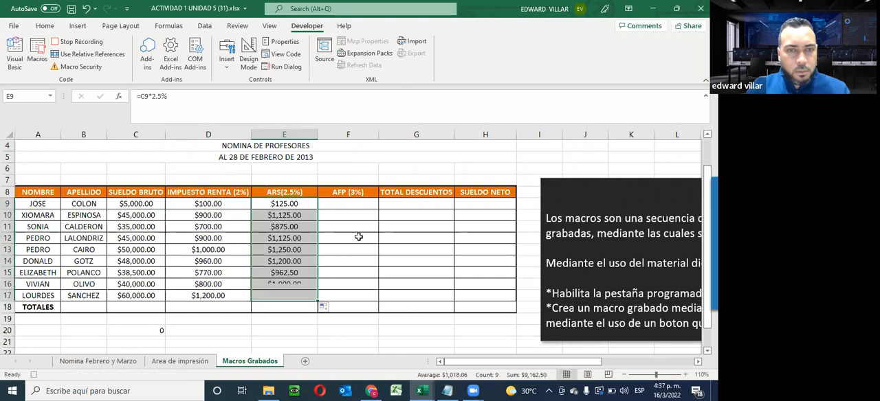
- Enter =C9*3% in the AFP cell F9 and fill it down to F17
click(359, 206)
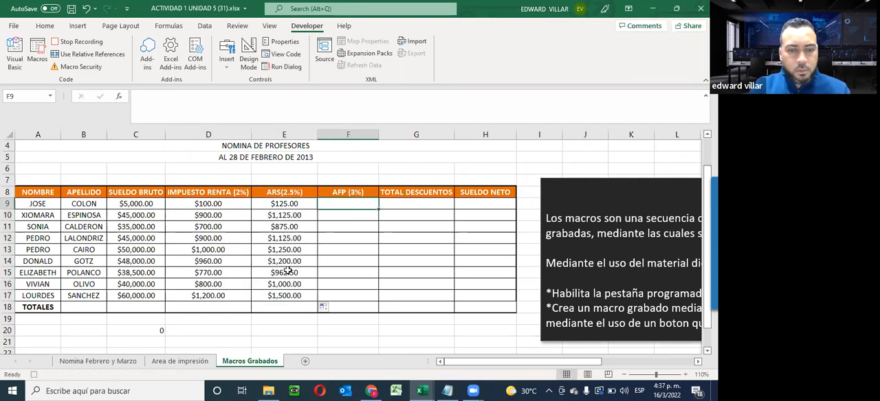
text(=)
click(142, 202)
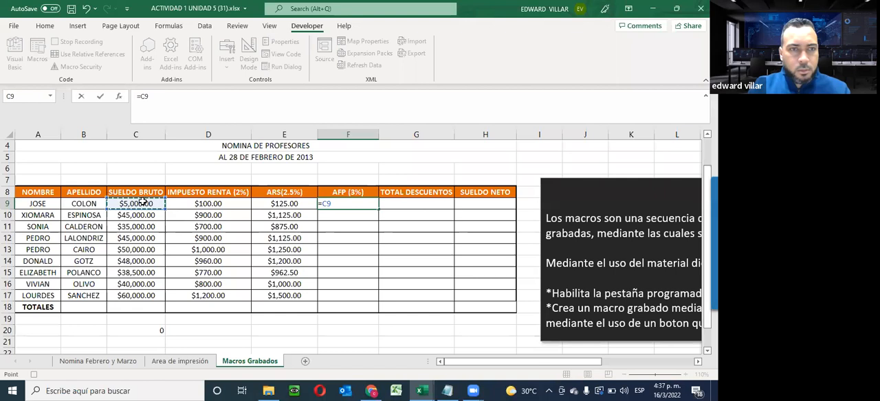
text(*3%)
key(Return)
click(373, 205)
drag(378, 207, 378, 300)
- Sum D9:F9 into the TOTAL DESCUENTOS cell G9 with AutoSum and fill the formula down to G17
click(423, 209)
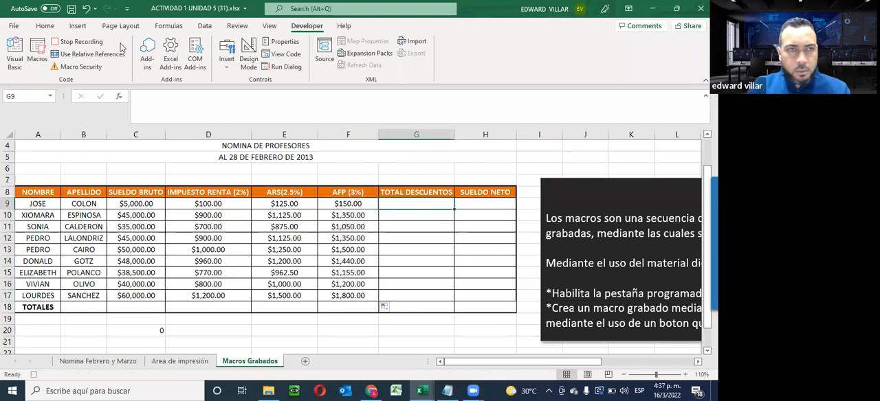
click(45, 26)
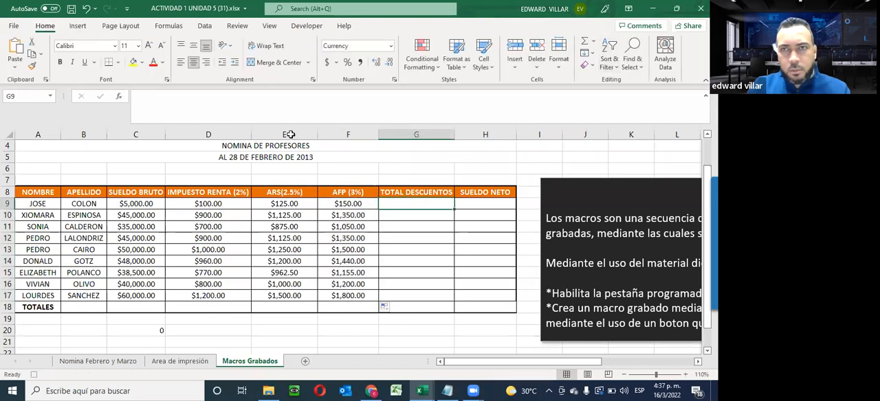
drag(228, 204, 404, 205)
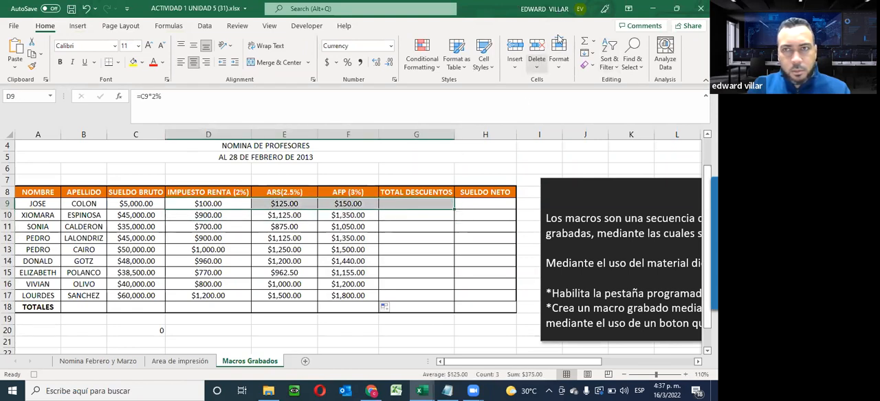
click(584, 41)
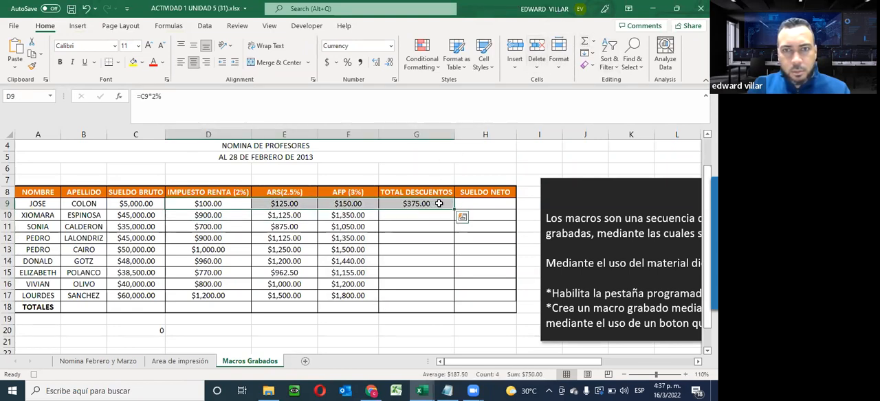
click(439, 204)
drag(454, 207, 447, 298)
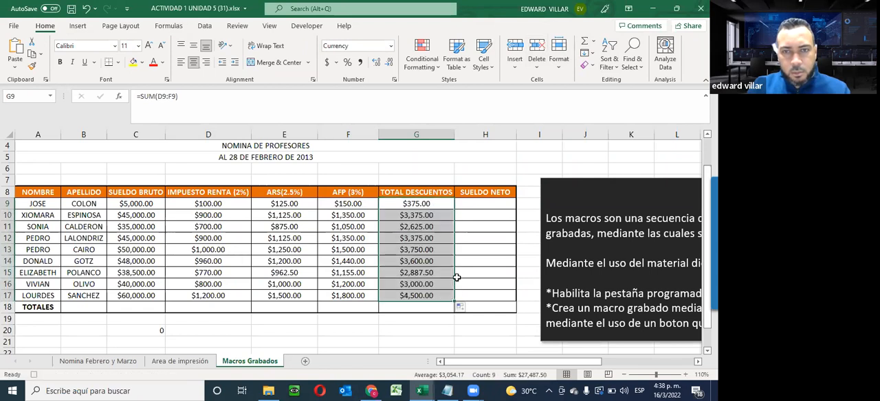
- Enter =C9-G9 in the SUELDO NETO cell H9 and fill it down to H17
click(472, 204)
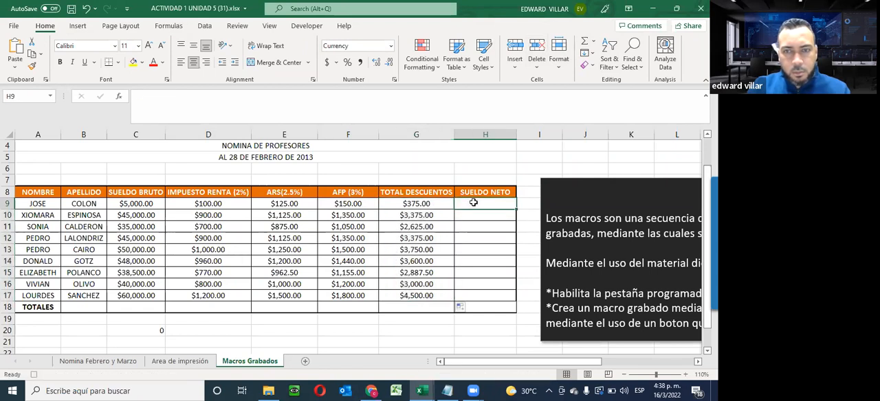
text(=)
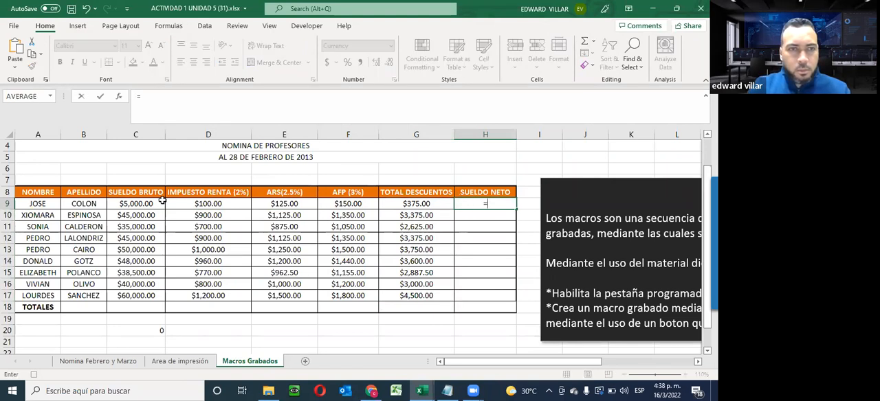
click(124, 205)
text(-)
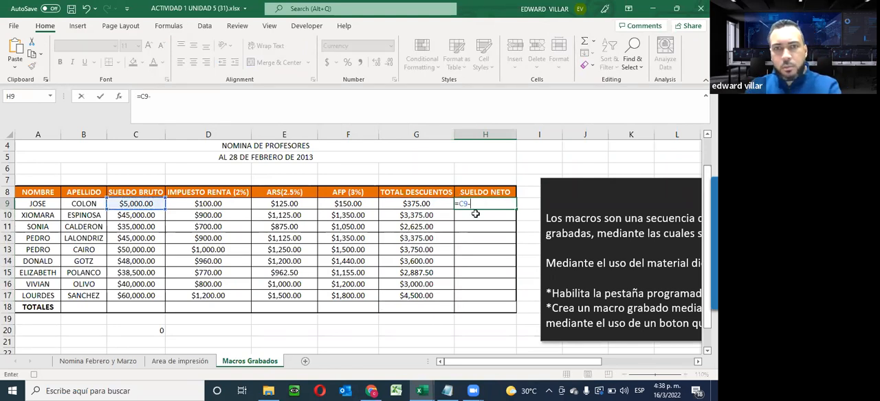
click(434, 202)
key(Return)
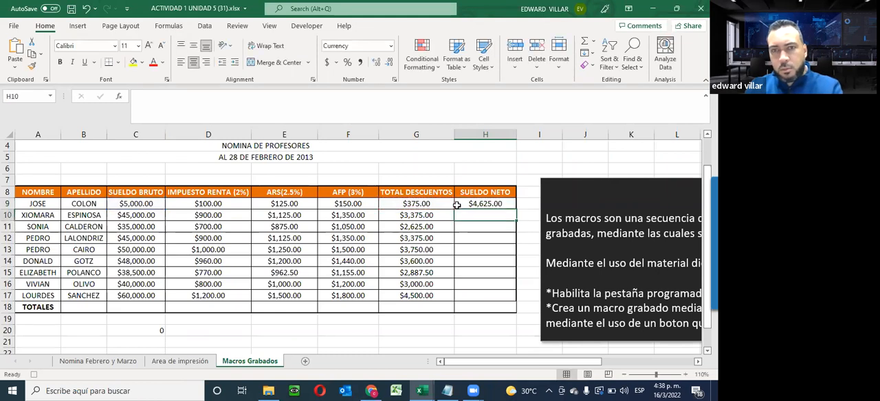
click(478, 204)
drag(515, 210, 512, 301)
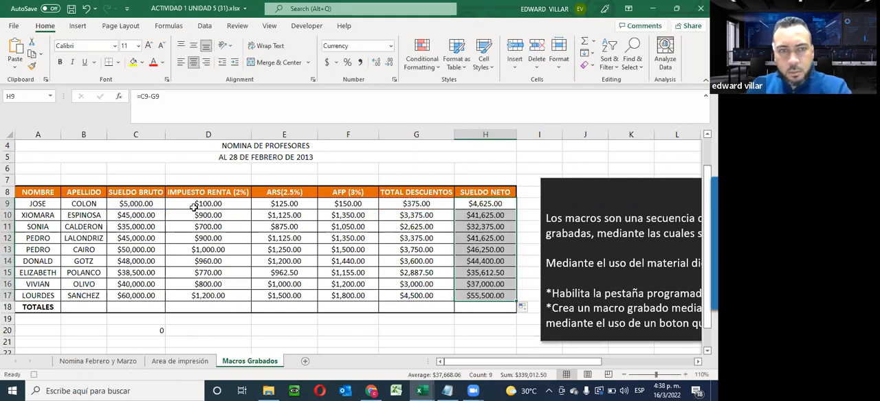
- Sum C9:C17 into the TOTALES cell C18 with AutoSum and fill only that total across to H18
drag(135, 204, 124, 308)
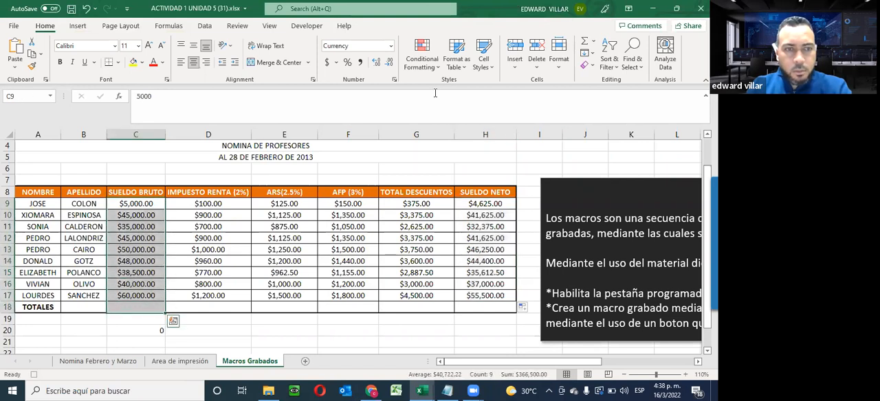
click(584, 41)
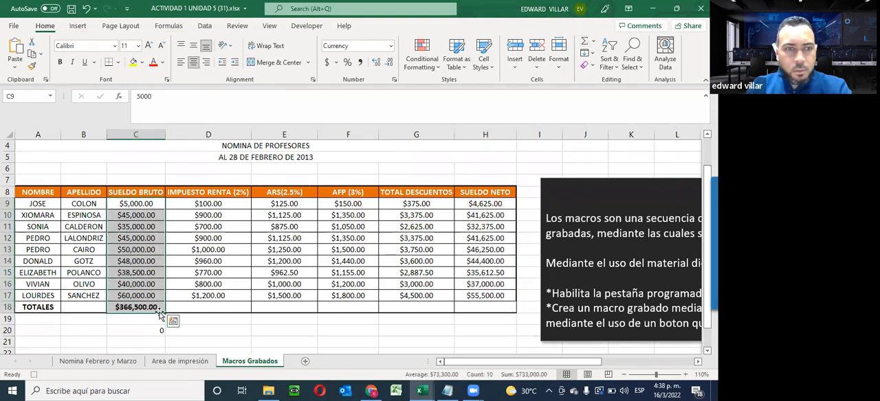
drag(165, 314, 492, 307)
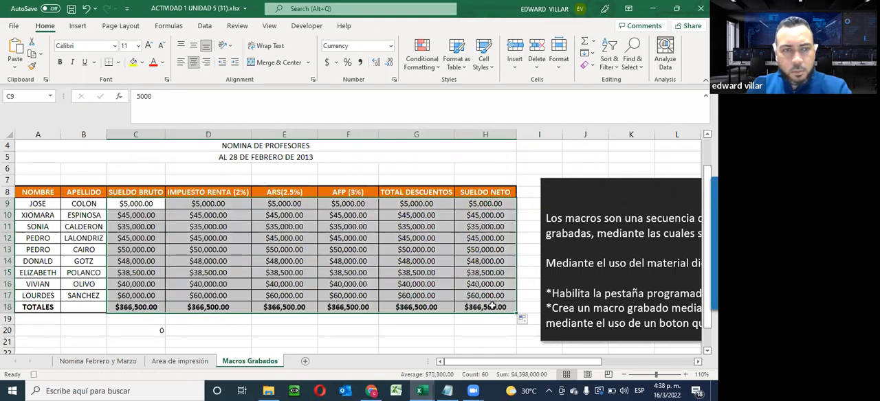
key(ctrl+z)
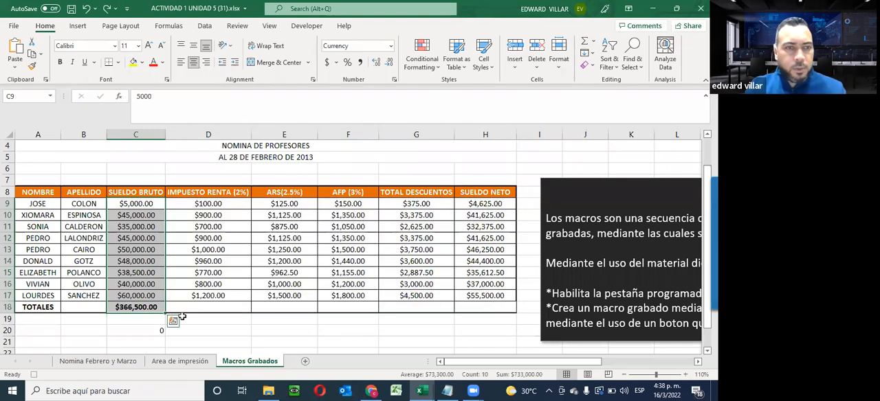
click(152, 309)
drag(165, 313, 497, 307)
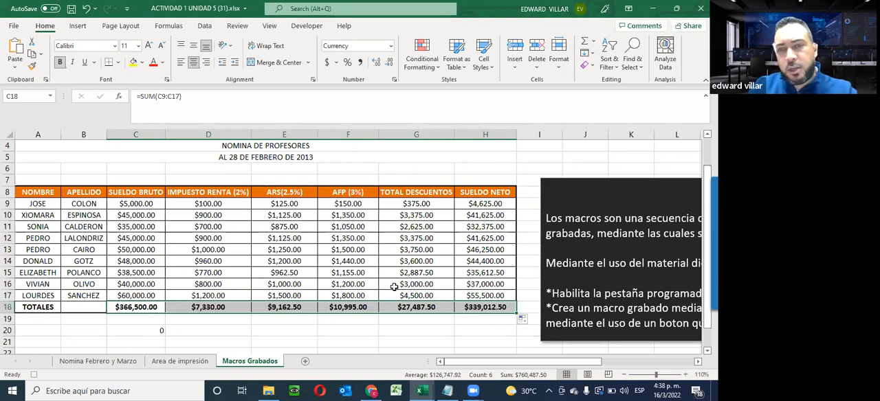
- Stop recording the macro and clear the calculated cells D9:H18 and the gross salary total in C18
click(307, 26)
click(81, 42)
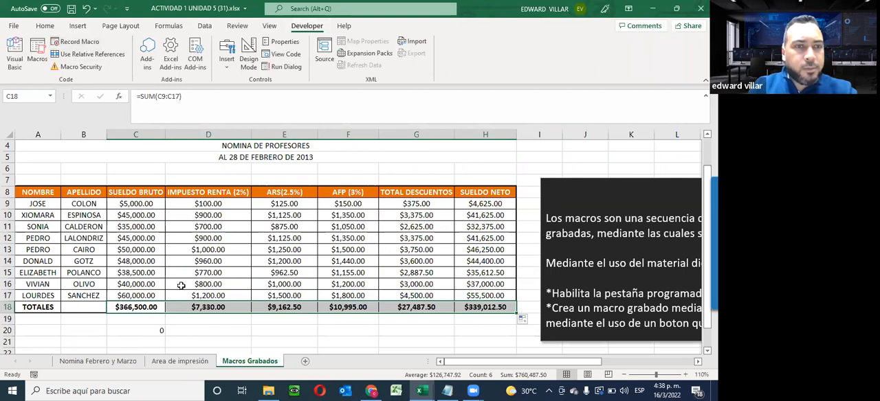
drag(208, 204, 515, 309)
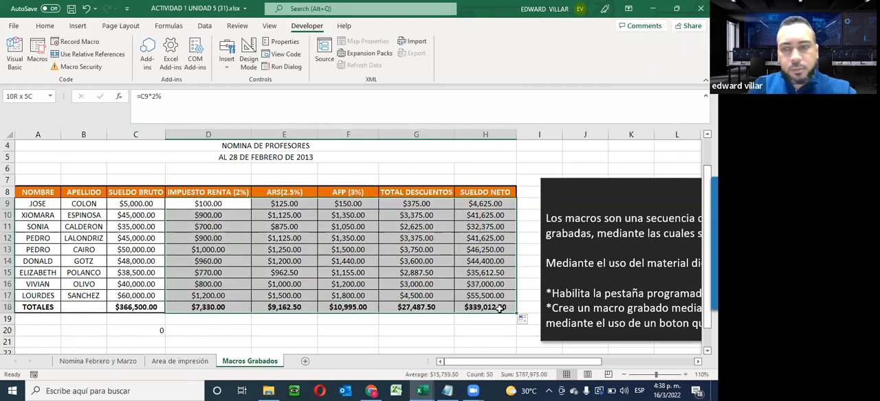
key(Delete)
click(129, 308)
key(Delete)
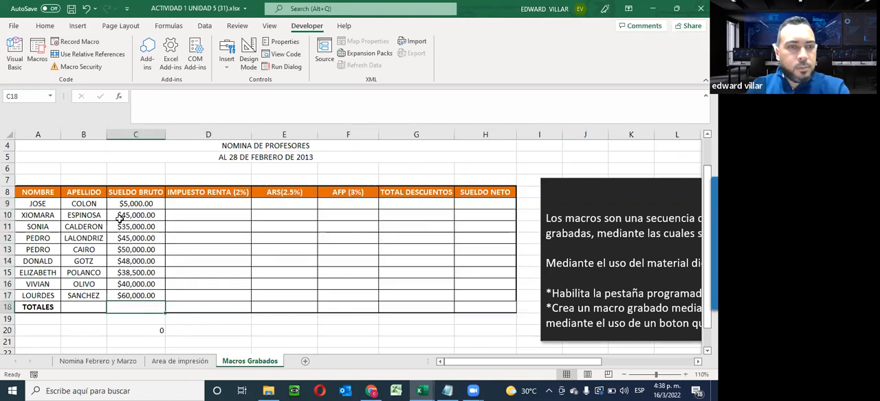
- Run the NOMINA macro with cell C18 selected to test it on the emptied table
click(37, 55)
click(334, 51)
click(487, 34)
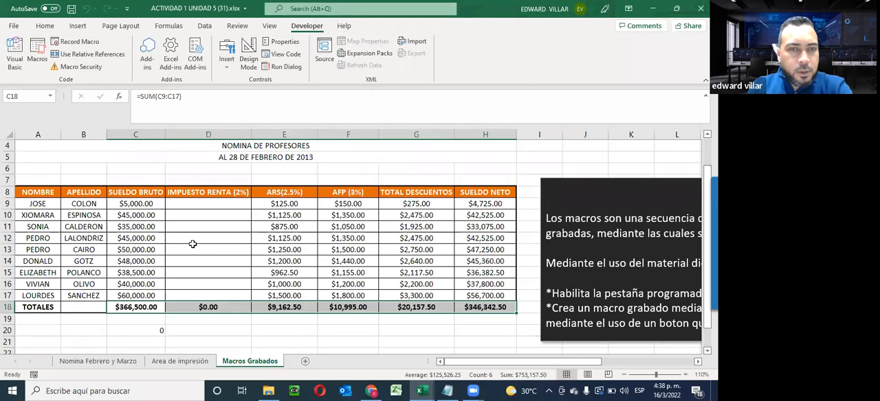
- Clear the macro's results from the TOTALES cells C18:H18 and from the range E9:H17
click(192, 206)
drag(143, 309, 490, 304)
key(Delete)
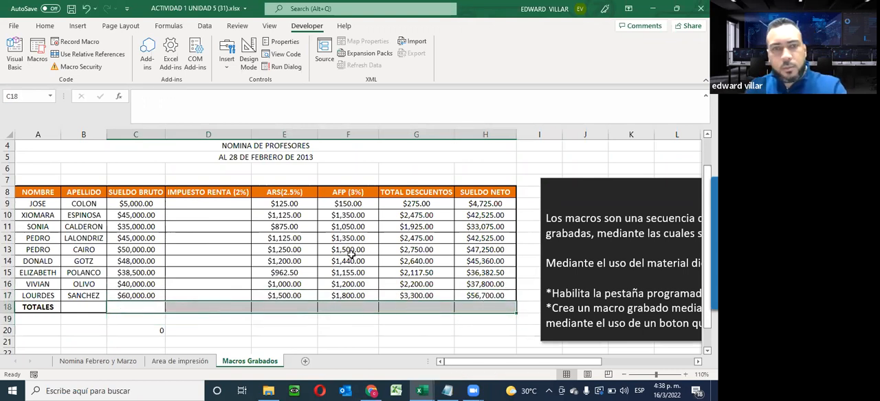
click(219, 203)
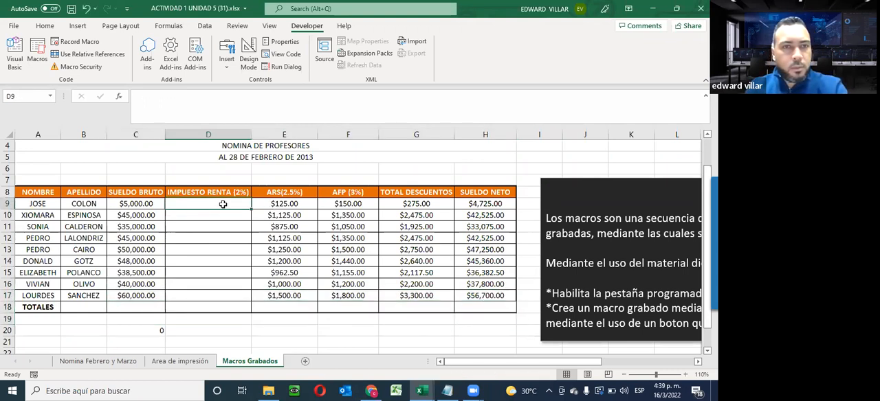
drag(253, 204, 312, 265)
drag(448, 282, 489, 297)
key(Delete)
click(45, 26)
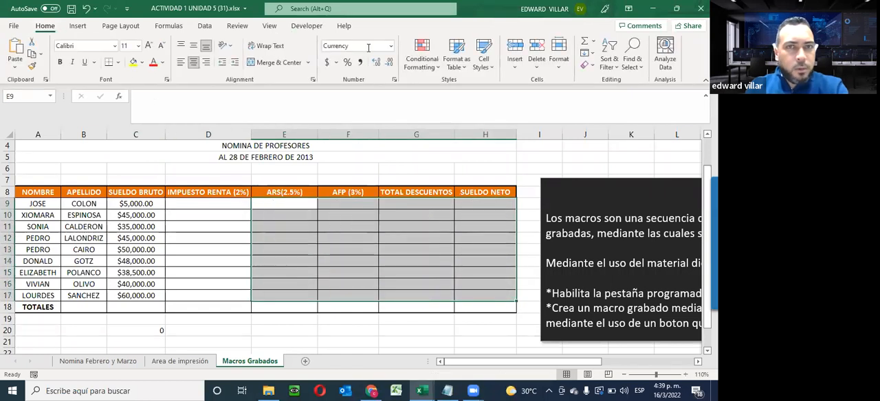
click(195, 204)
click(187, 225)
click(189, 219)
click(190, 238)
drag(190, 261, 190, 268)
click(201, 294)
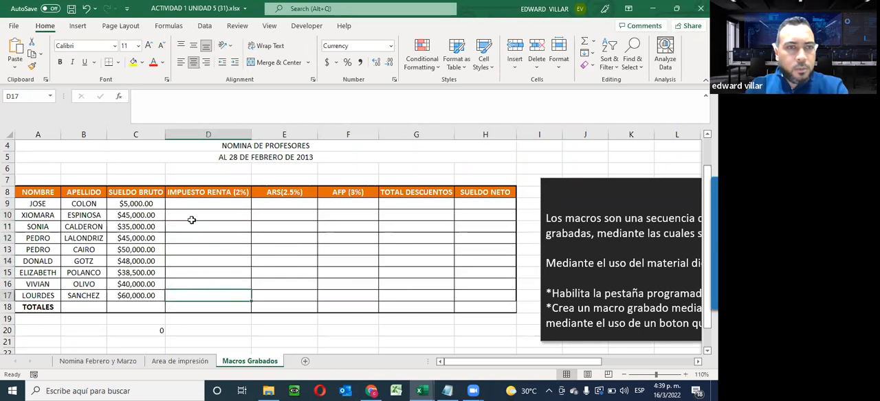
- Select the first IMPUESTO RENTA cell, D9, and run the MACRO_NOMINA macro from there
click(170, 203)
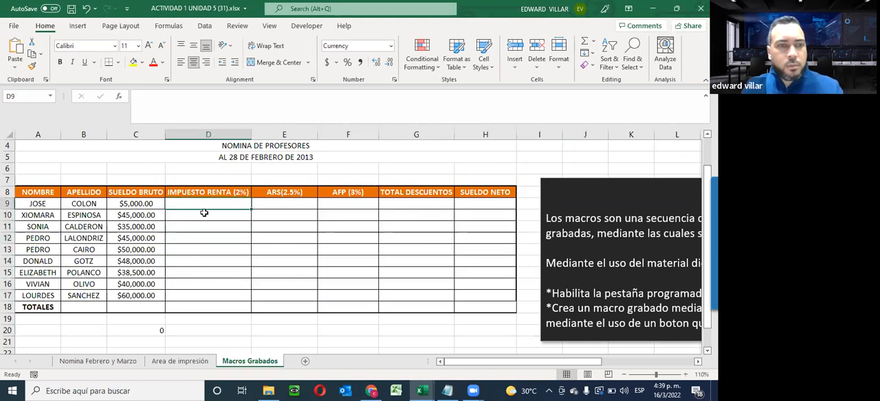
click(307, 26)
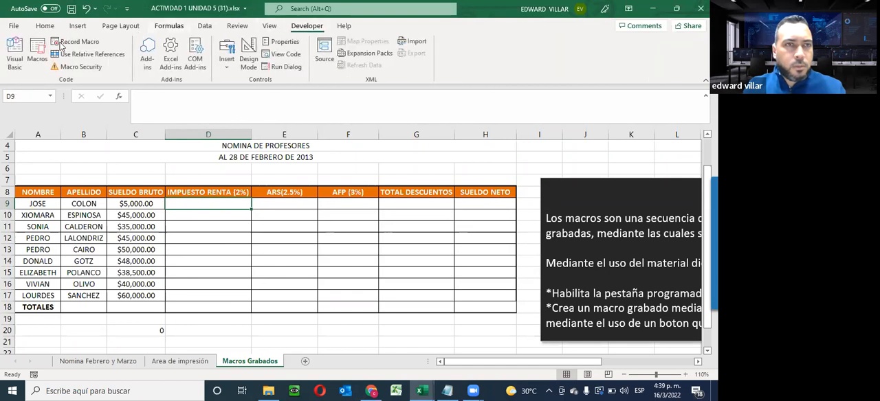
click(39, 58)
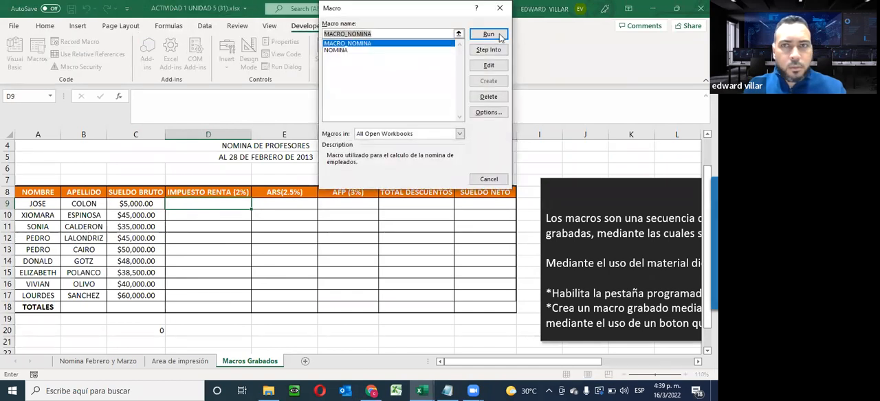
click(499, 35)
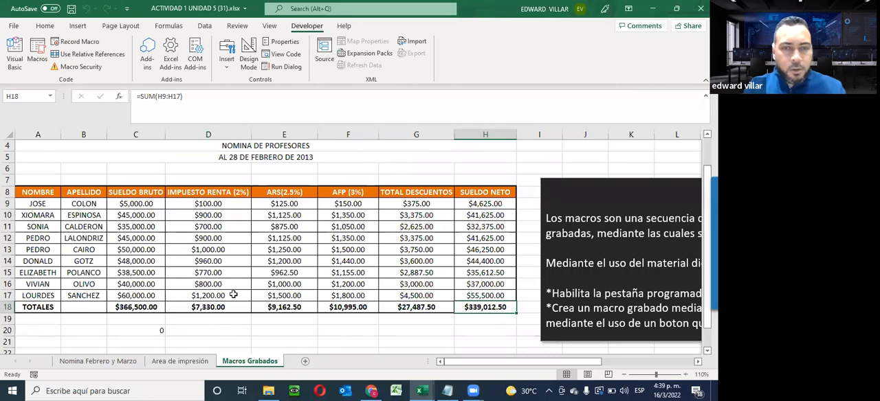
- Clear the calculated range D9:H18 and the SUELDO BRUTO total in C18
click(140, 309)
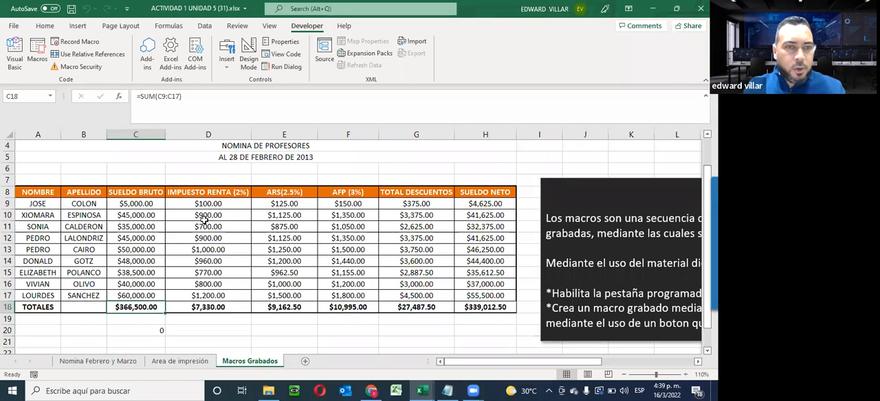
drag(199, 204, 512, 311)
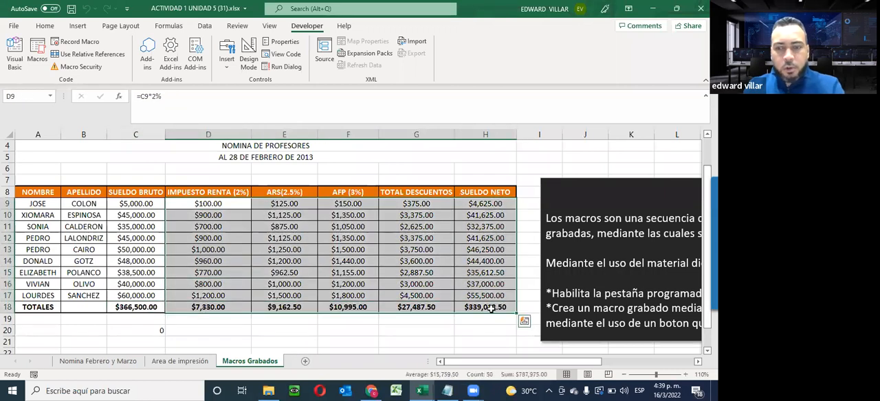
key(Delete)
click(129, 309)
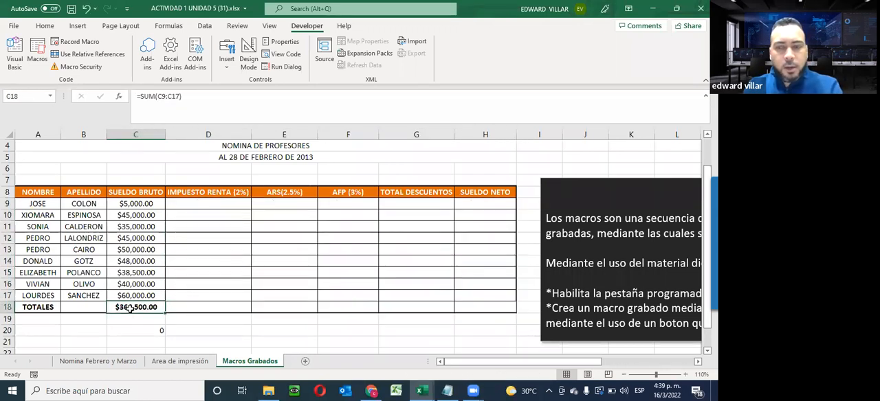
key(Delete)
- Run the MACRO_NOMINA macro again with cell C20 below the table selected
click(132, 330)
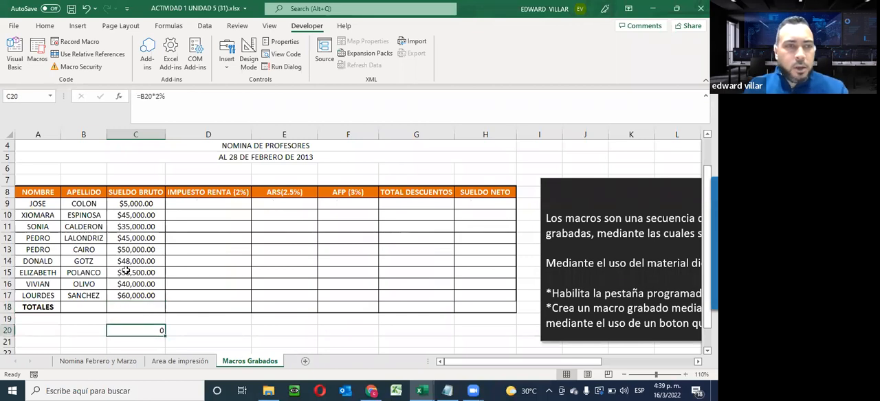
click(37, 50)
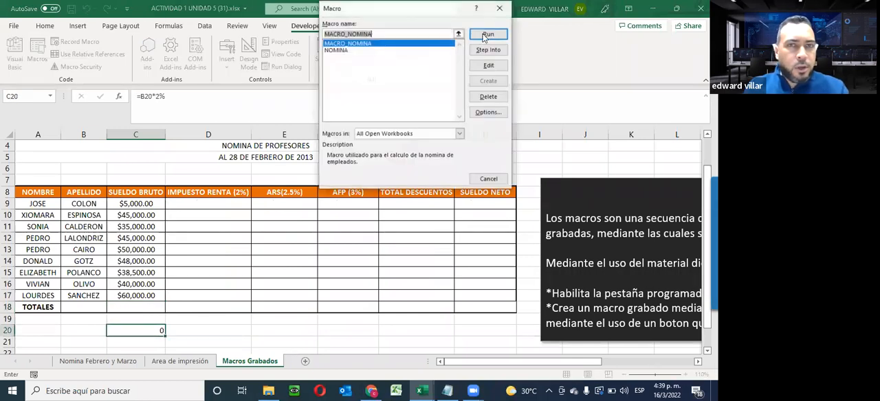
click(484, 37)
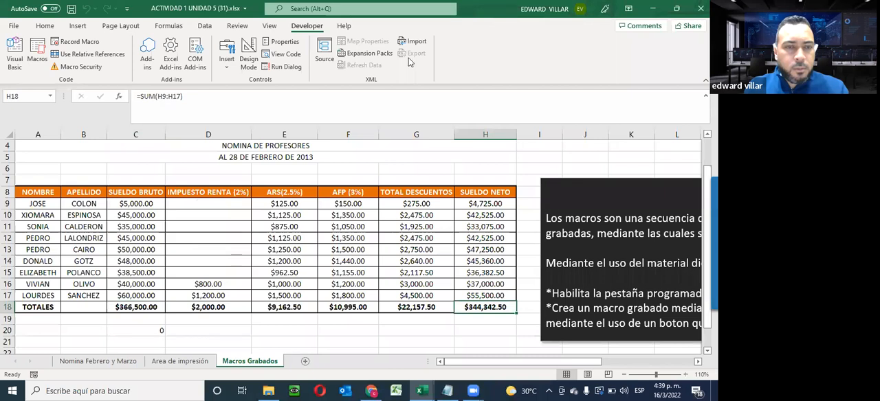
- Delete the stray formula in C20 and clear the totals C18:H18 and the calculated cells D9:H17
click(146, 332)
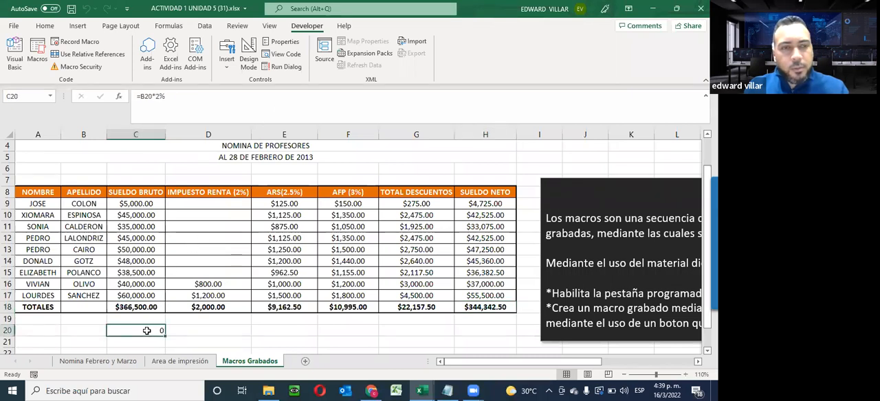
key(Delete)
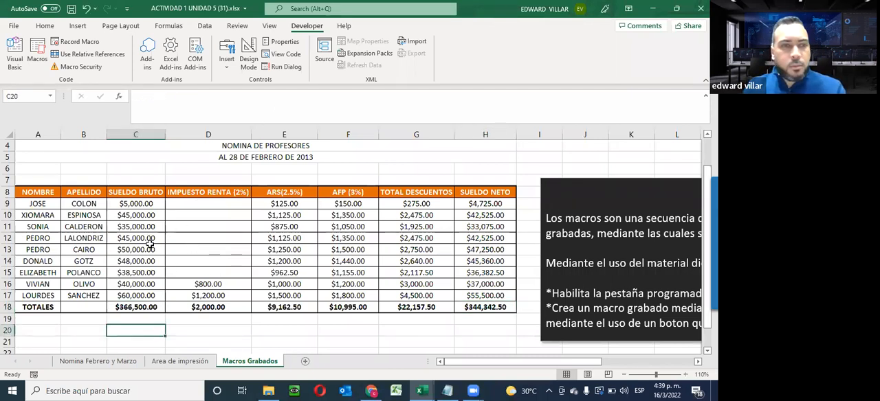
drag(127, 309, 505, 306)
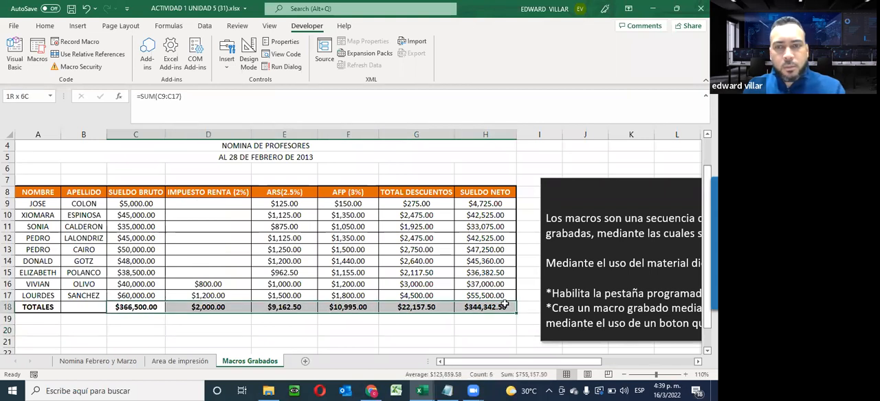
key(Delete)
drag(349, 316, 486, 307)
key(Delete)
click(158, 327)
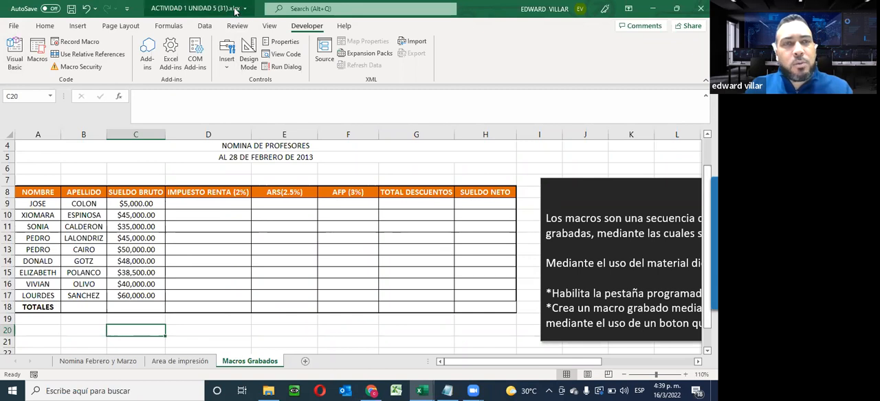
- Save a copy of the workbook in the Descargas folder as ACTIVIDAD 1 UNIDAD 5 (31) in Excel Macro-Enabled Workbook (*.xlsm) format
click(13, 26)
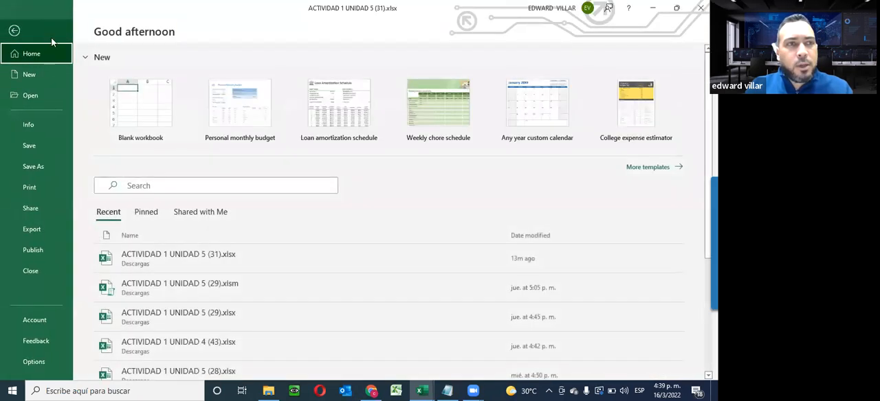
click(33, 167)
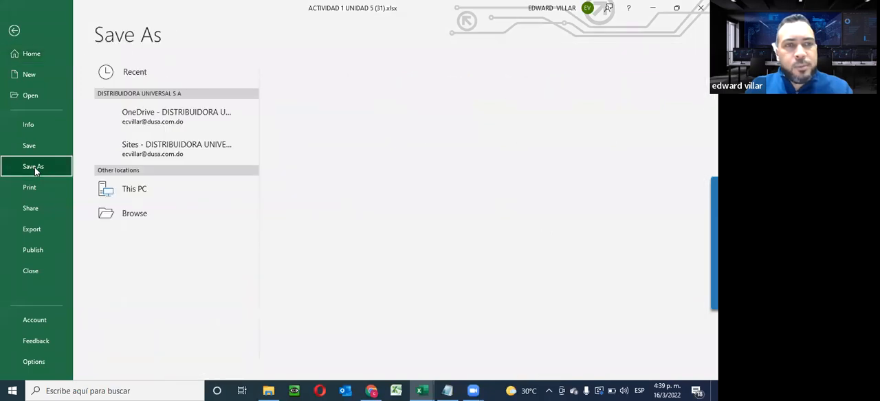
click(336, 93)
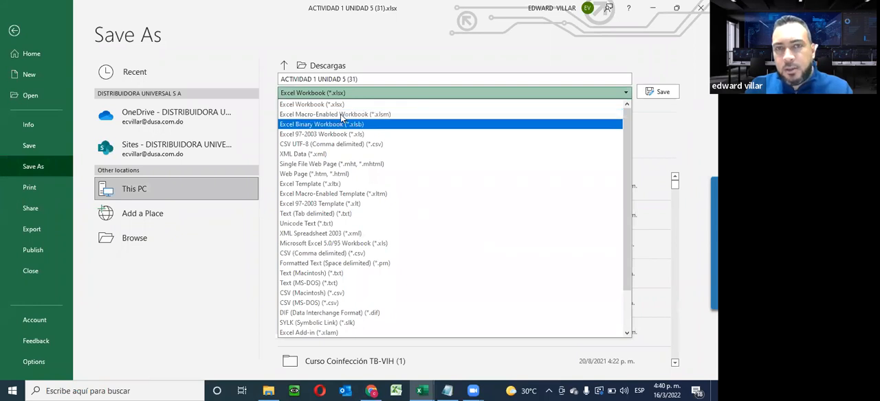
click(386, 116)
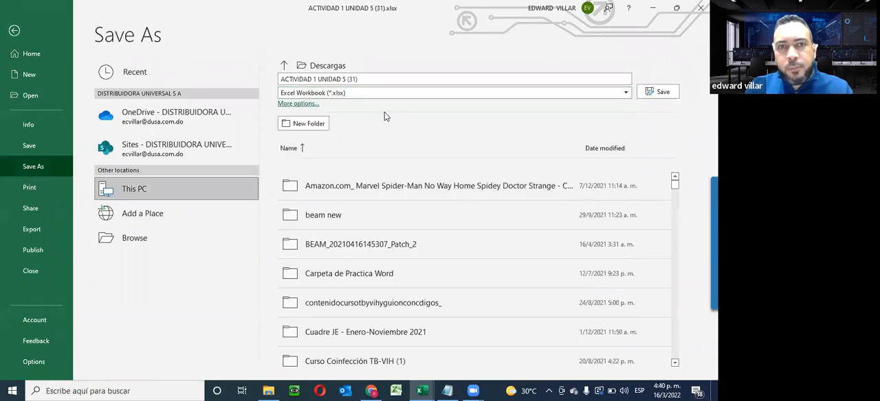
click(663, 93)
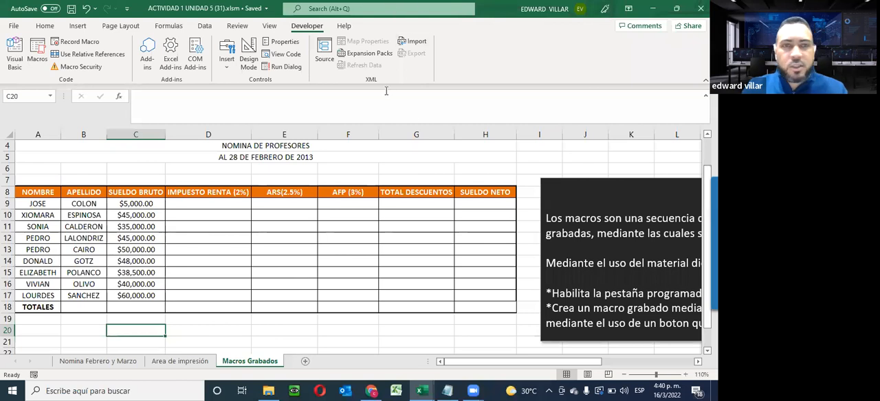
drag(531, 362, 451, 362)
scroll(402, 310, down, 2)
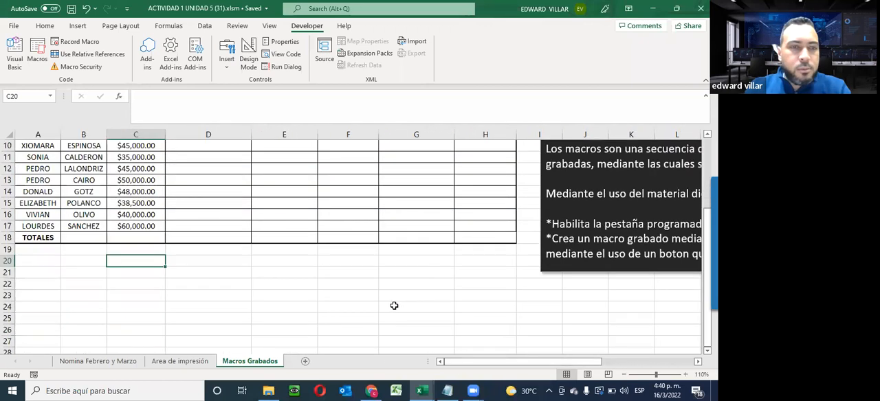
click(188, 268)
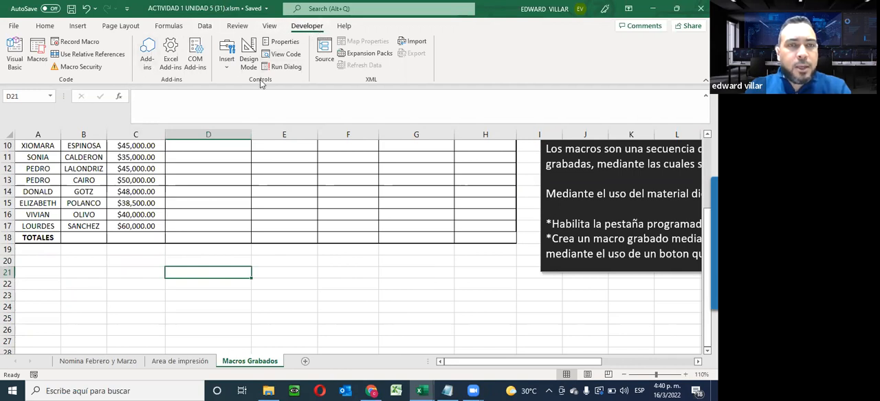
click(226, 62)
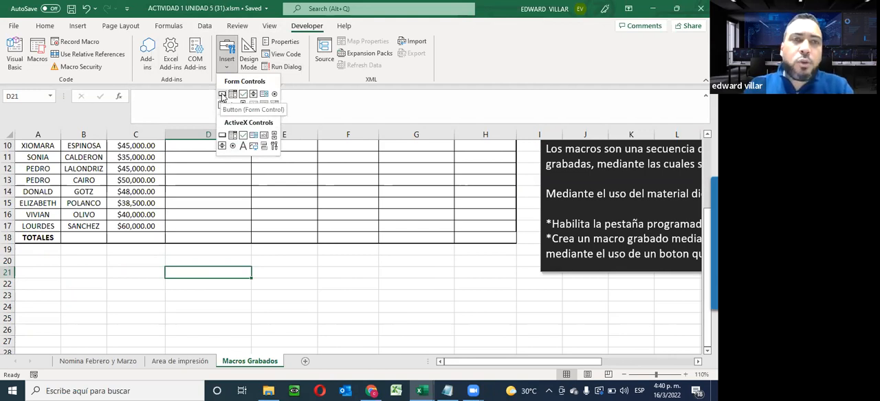
click(222, 137)
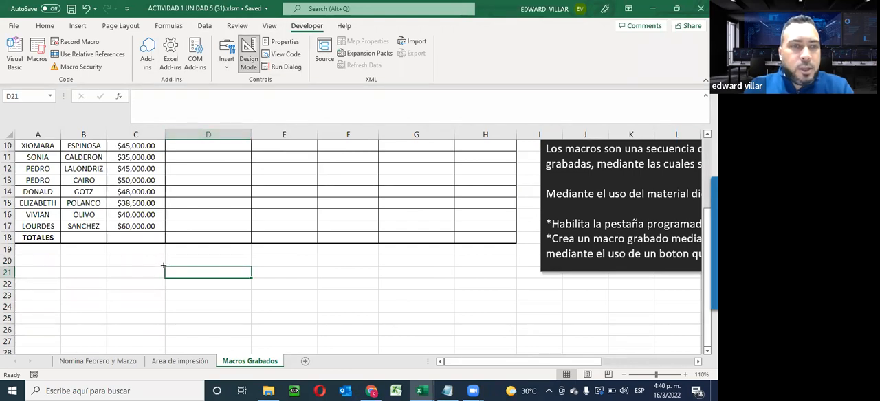
mouse_move(166, 267)
mouse_down()
mouse_move(205, 303)
mouse_move(315, 300)
mouse_up()
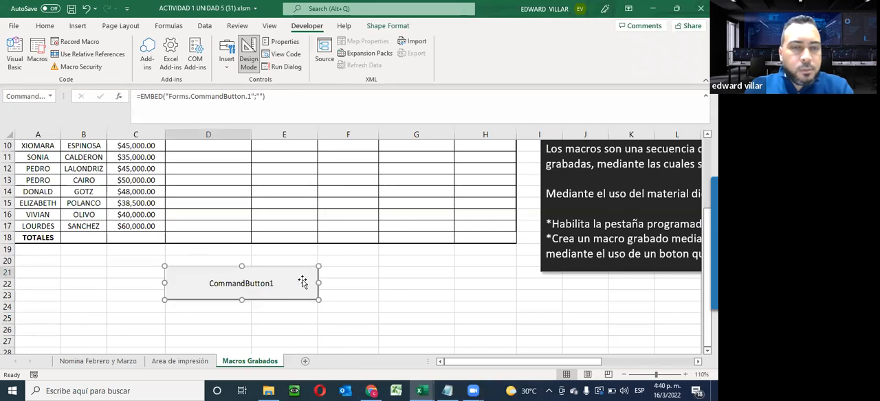
key(Delete)
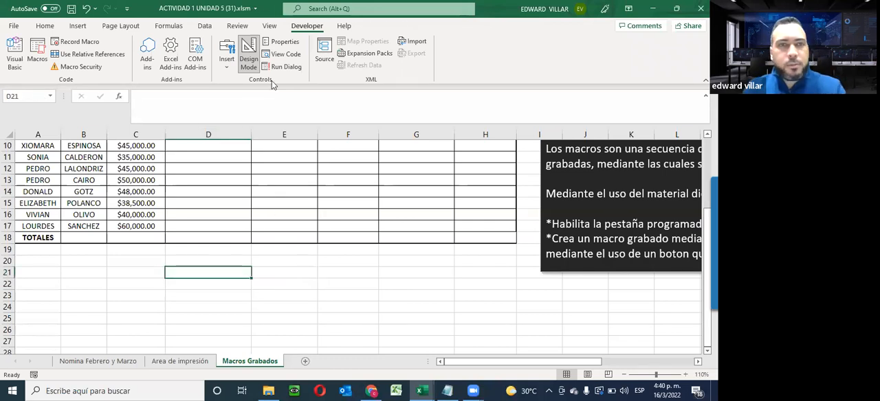
click(226, 61)
click(222, 88)
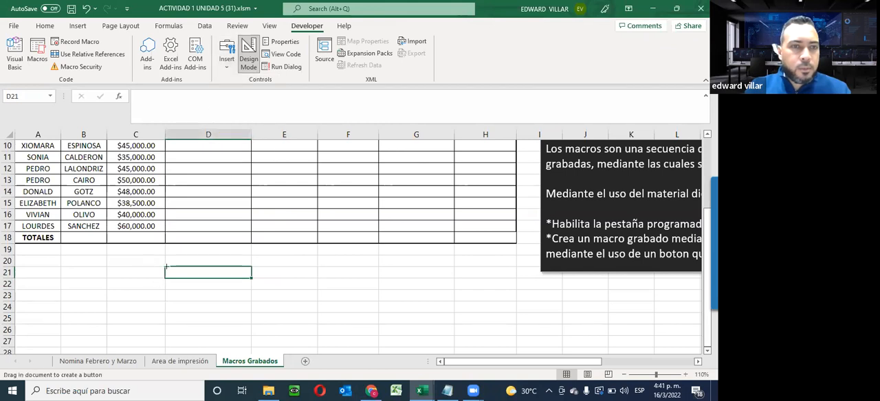
drag(171, 277, 318, 300)
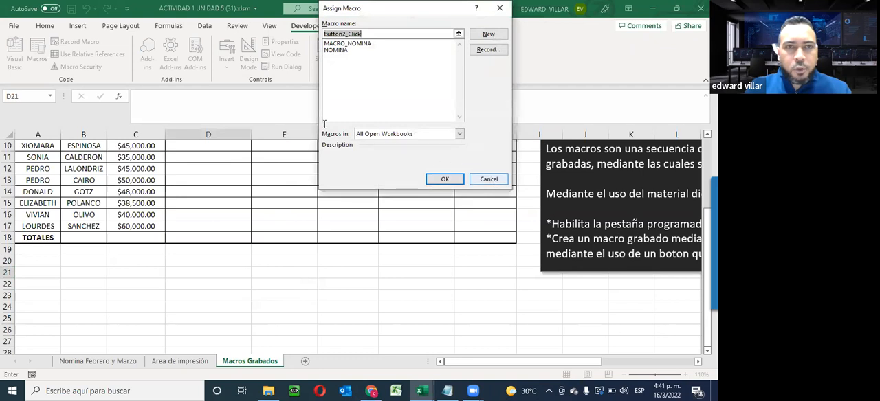
click(488, 179)
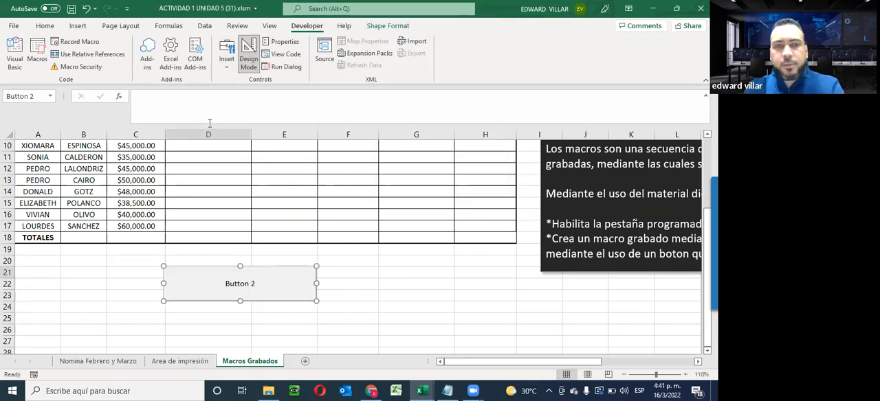
key(Delete)
- Insert a form-control button below the table, covering about D21:E23, and assign the MACRO_NOMINA macro to it
click(226, 59)
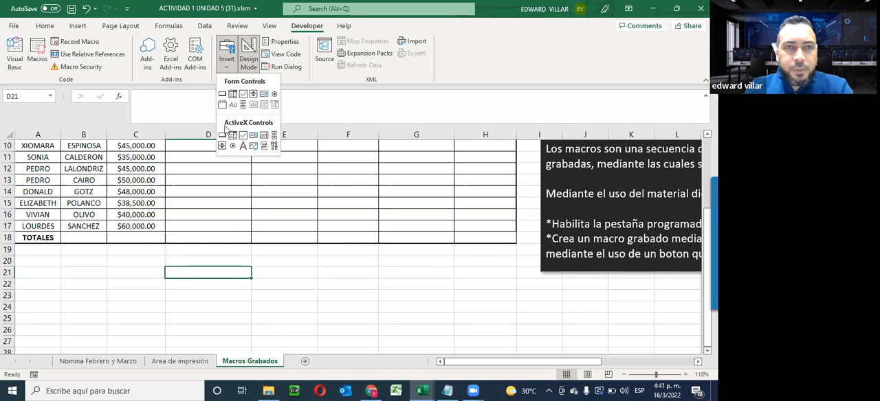
click(222, 96)
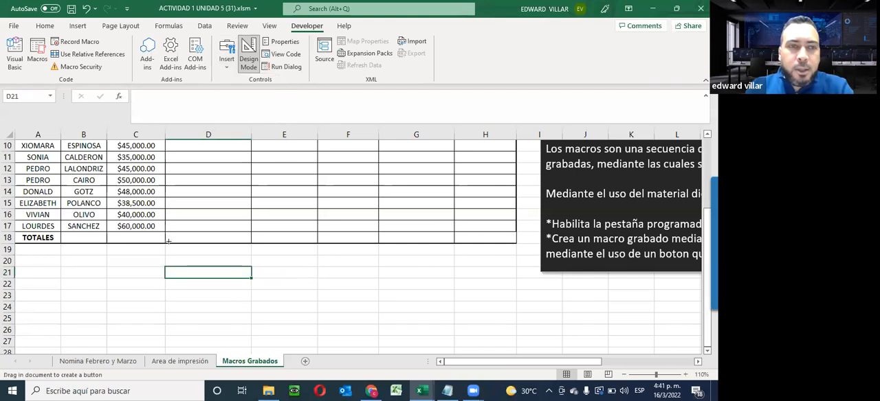
drag(166, 266, 320, 291)
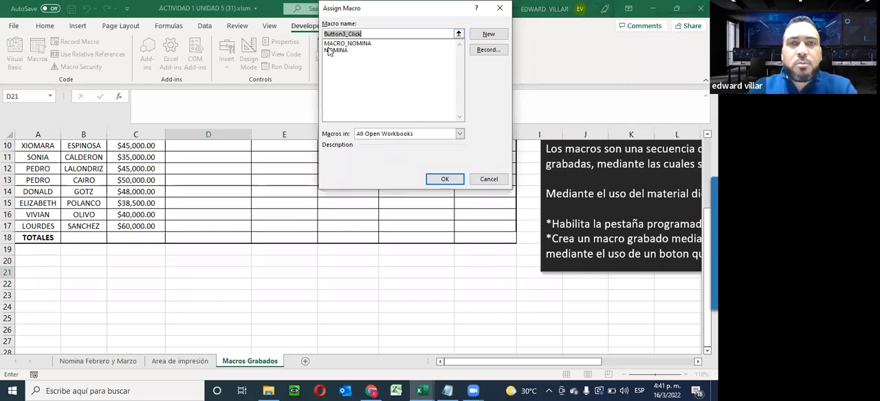
click(353, 45)
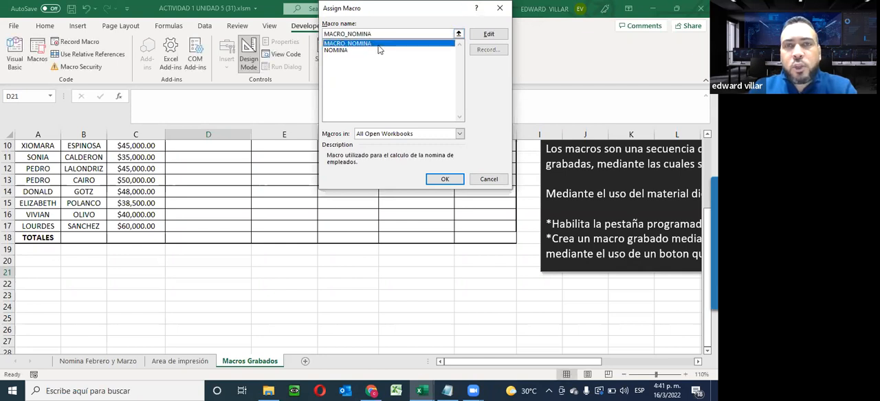
click(446, 180)
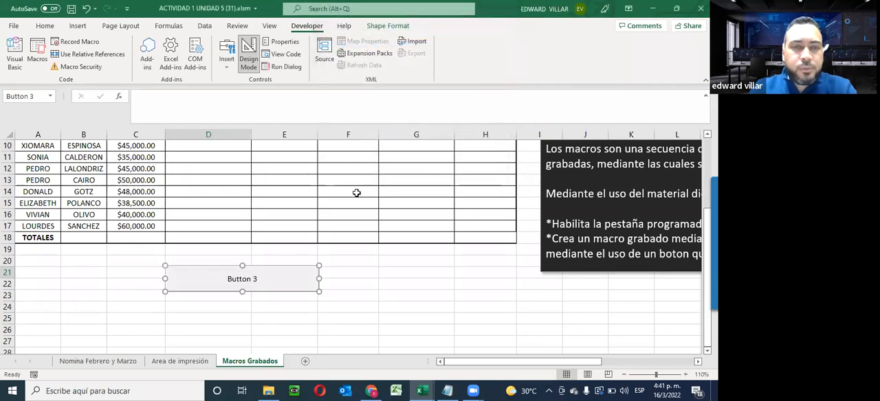
- Replace the new button's label with CALCULAR NOMINA and deselect it by selecting cell G23
click(255, 280)
key(Delete)
key(Delete)
key(Delete)
key(Delete)
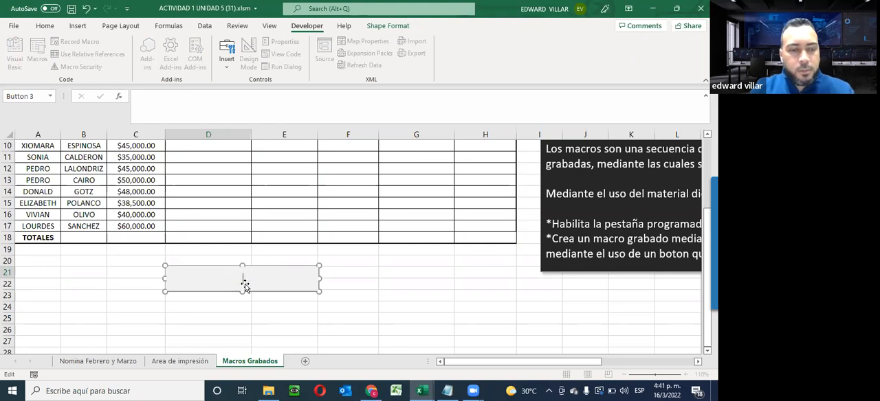
text(CALCU)
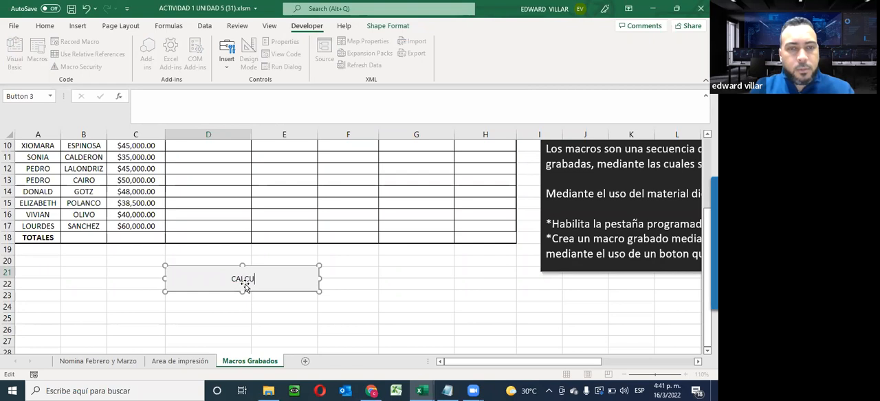
text(LAR NOMINA)
key(Return)
key(BackSpace)
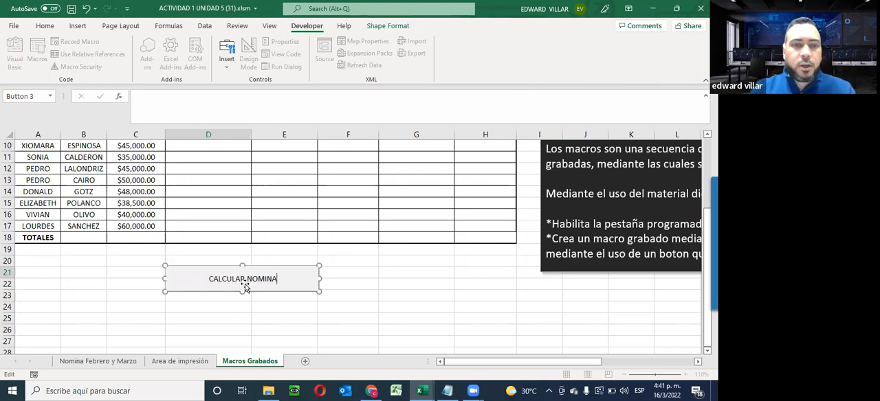
click(412, 297)
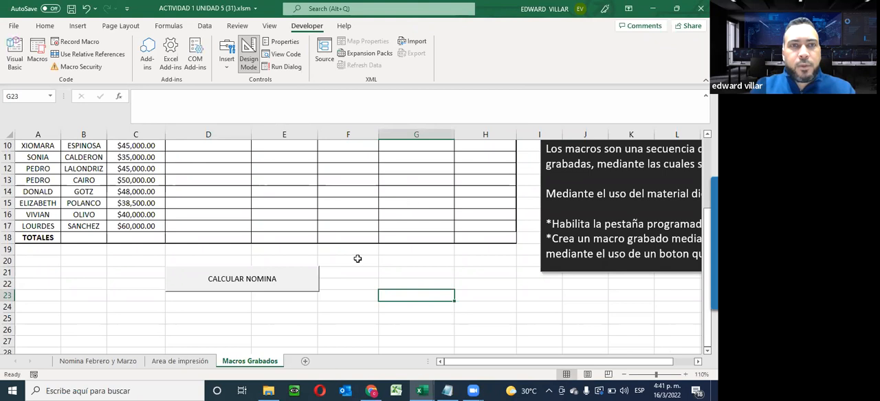
- Run the payroll macro with the CALCULAR NOMINA button to fill in the table
click(206, 283)
scroll(233, 306, down, 4)
click(326, 244)
scroll(343, 262, down, 3)
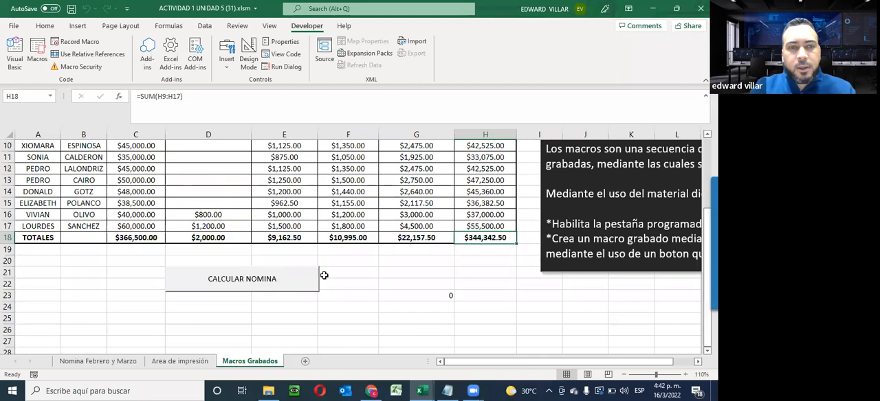
- Examine row 16 of the calculated payroll, including its SUELDO BRUTO and the formulas for TOTAL DESCUENTOS and SUELDO NETO
scroll(324, 273, up, 2)
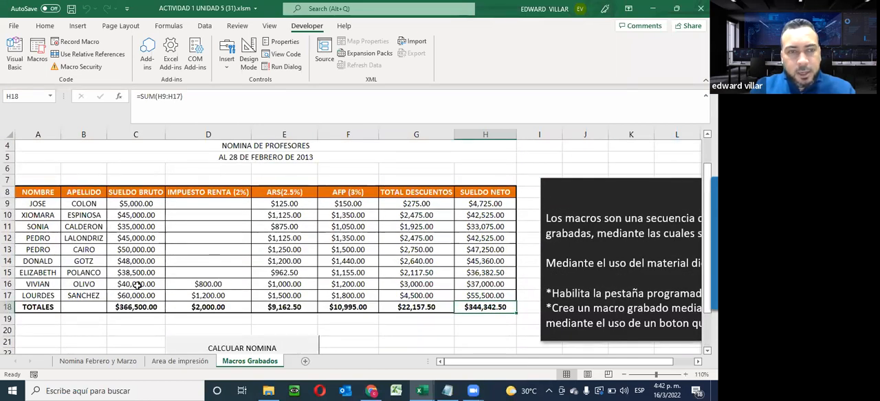
click(137, 286)
shift+click(293, 287)
scroll(323, 275, down, 3)
scroll(238, 261, up, 3)
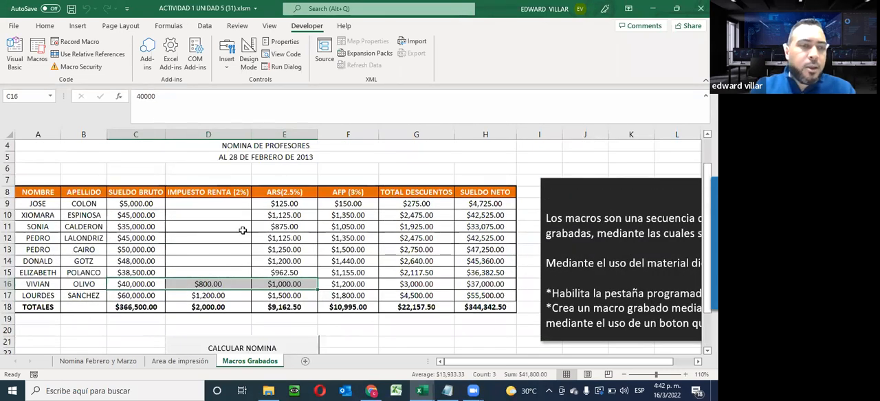
scroll(165, 278, down, 2)
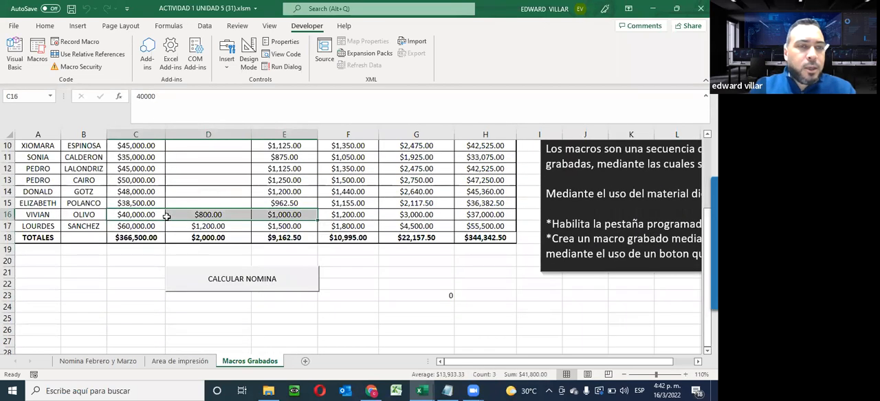
click(130, 215)
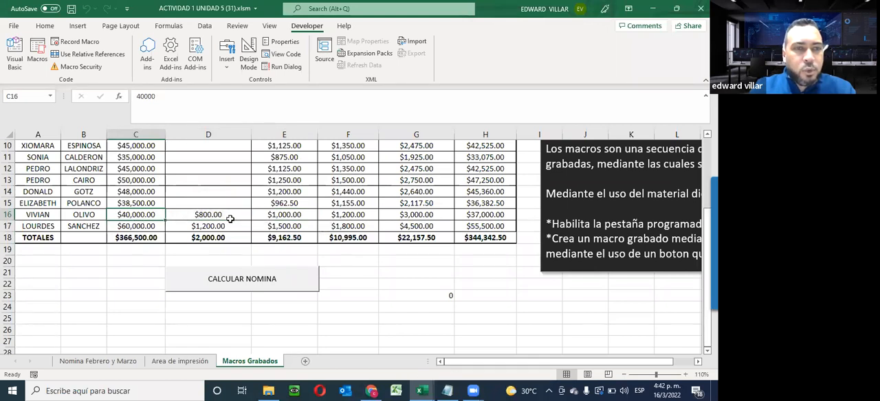
click(426, 216)
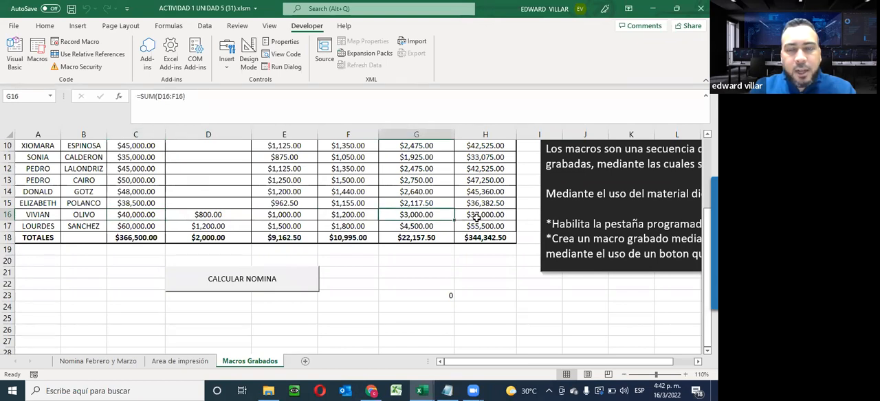
click(476, 215)
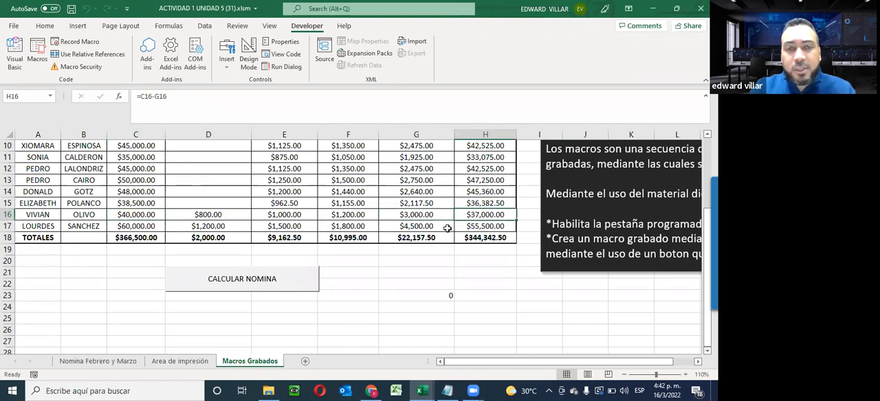
- Clear the calculated range D9:H18 and the SUELDO BRUTO total in C18
scroll(447, 228, up, 1)
drag(186, 168, 209, 184)
drag(407, 236, 512, 277)
key(Delete)
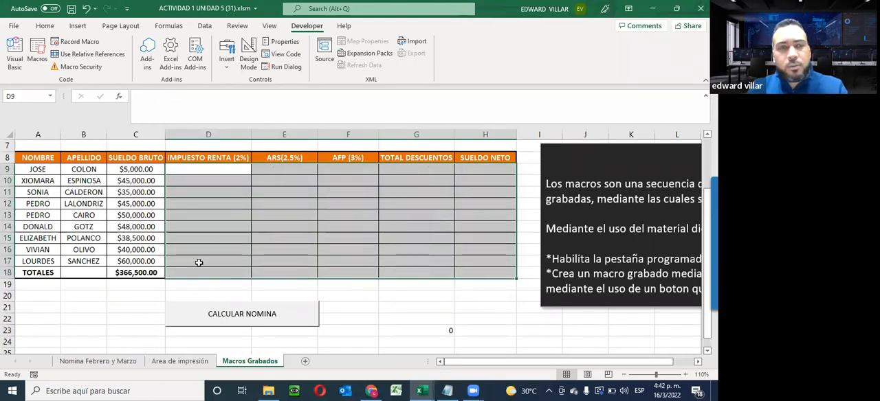
click(119, 273)
key(Delete)
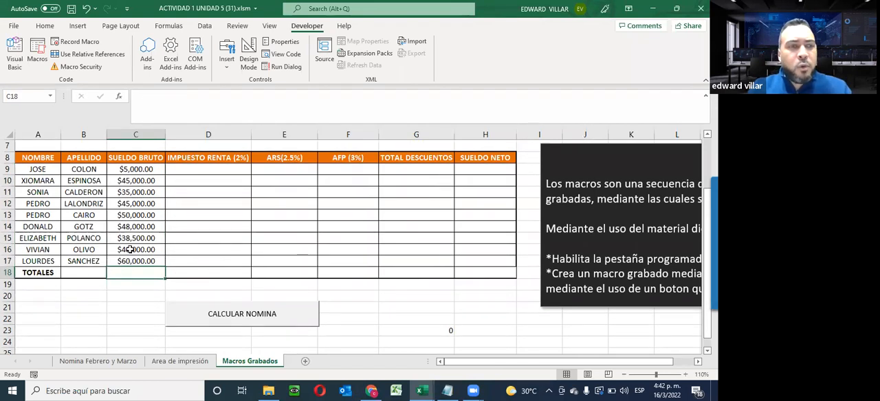
- Set the SUELDO BRUTO in cell C16 to 50000
click(129, 250)
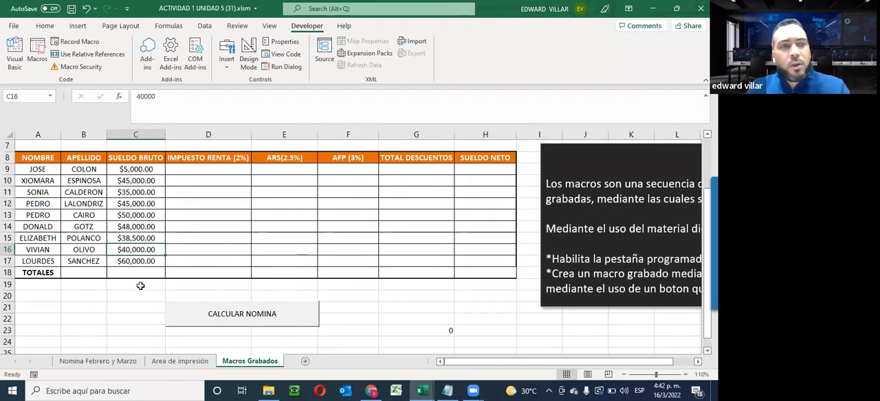
text(50000)
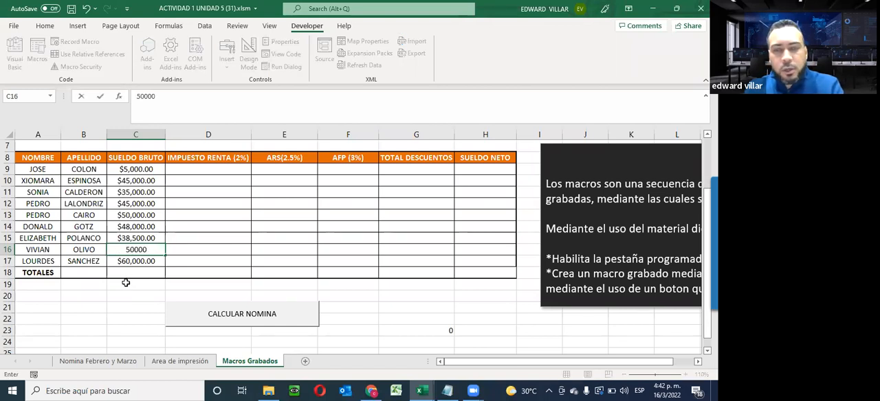
key(Return)
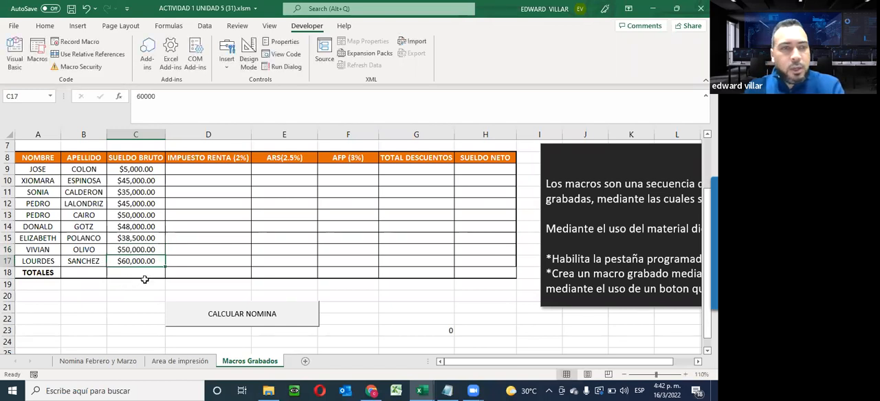
- Run the payroll macro with cell C16 selected and set that cell's SUELDO BRUTO to 40000
click(121, 252)
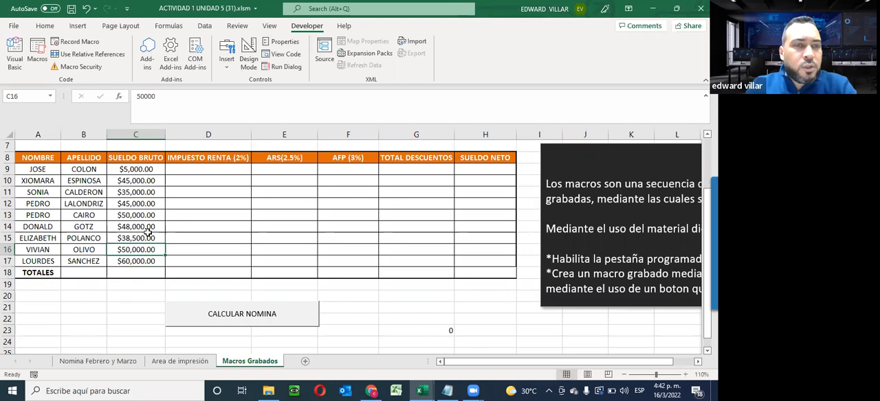
click(254, 316)
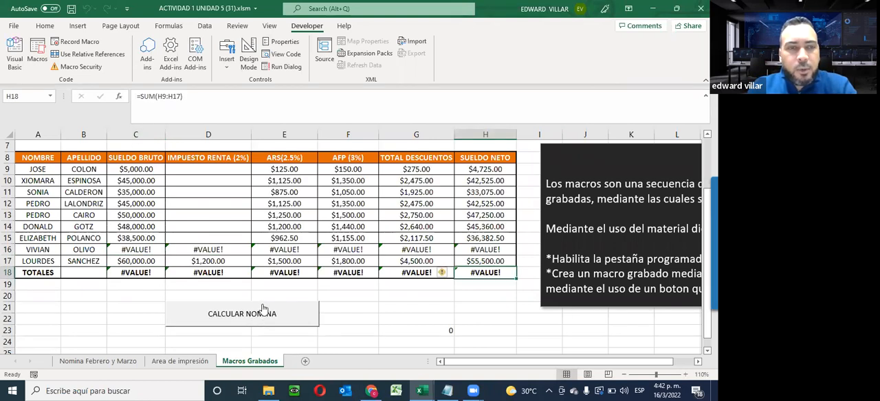
click(136, 248)
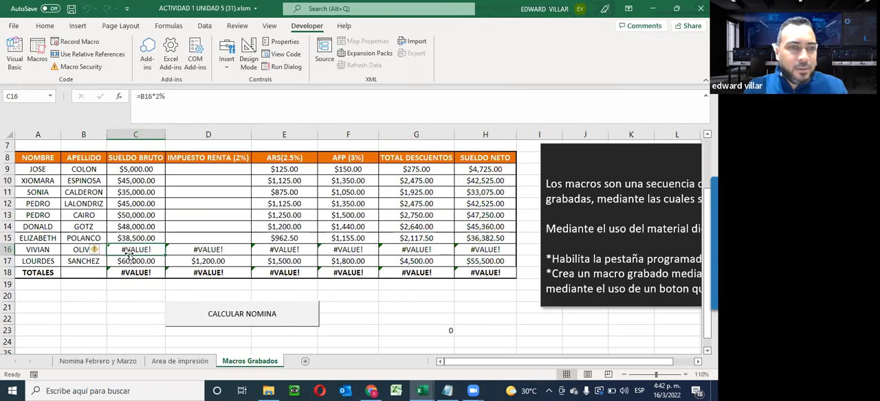
key(Delete)
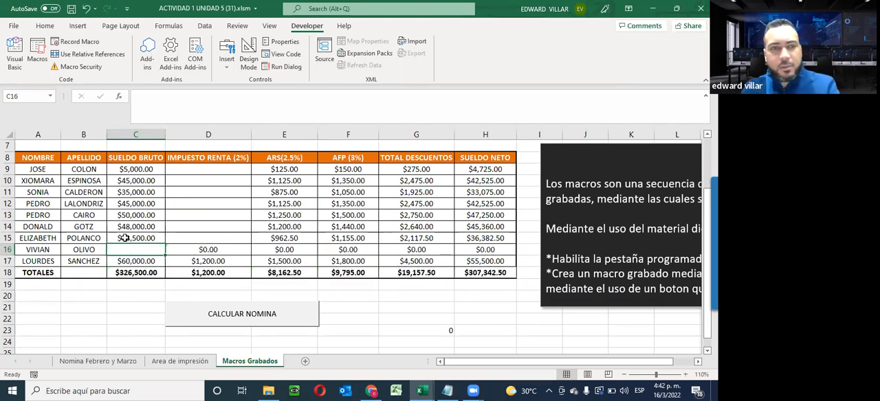
text(40,)
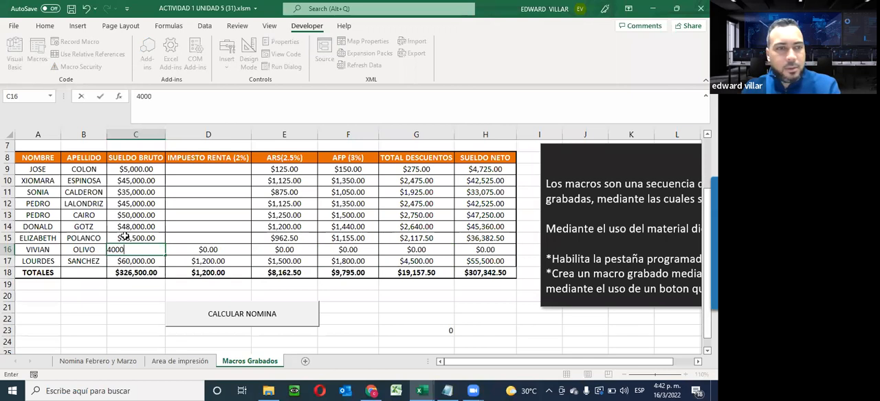
text(000)
key(Return)
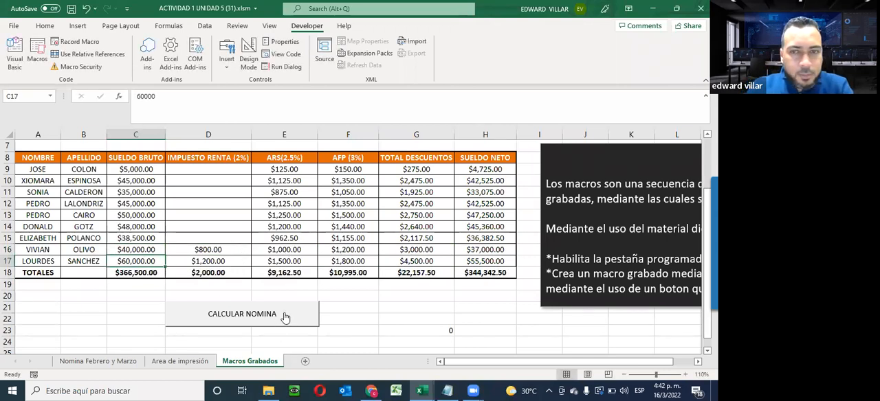
- Clear D9:H18 and the SUELDO BRUTO total, and run the payroll macro again with C18 selected
drag(200, 170, 422, 273)
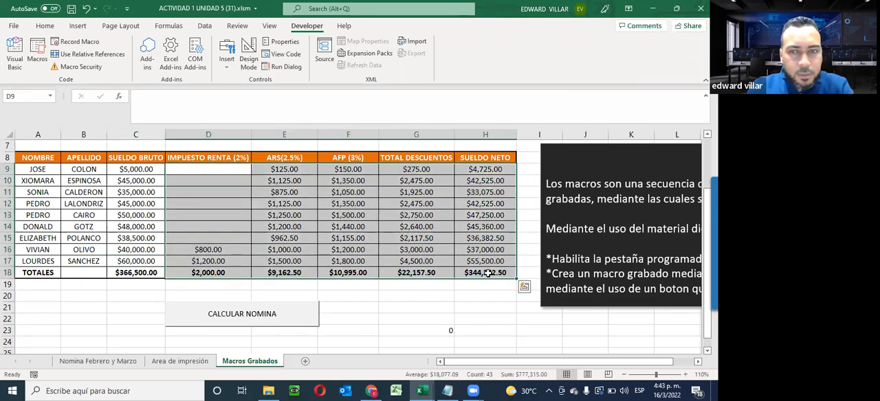
key(Delete)
click(150, 273)
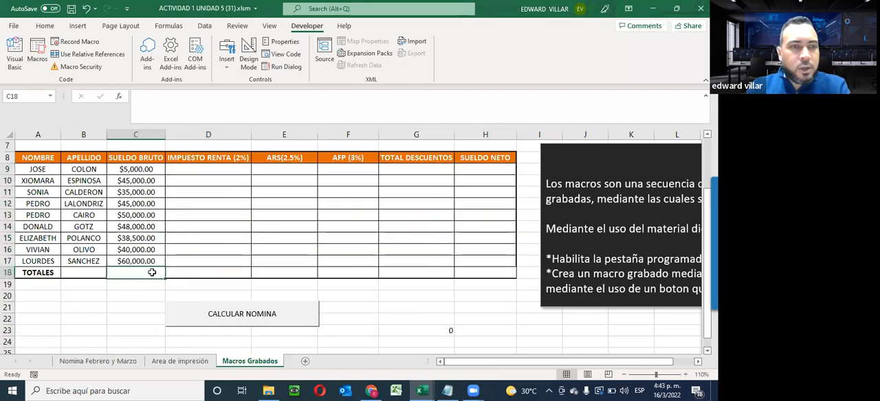
click(215, 310)
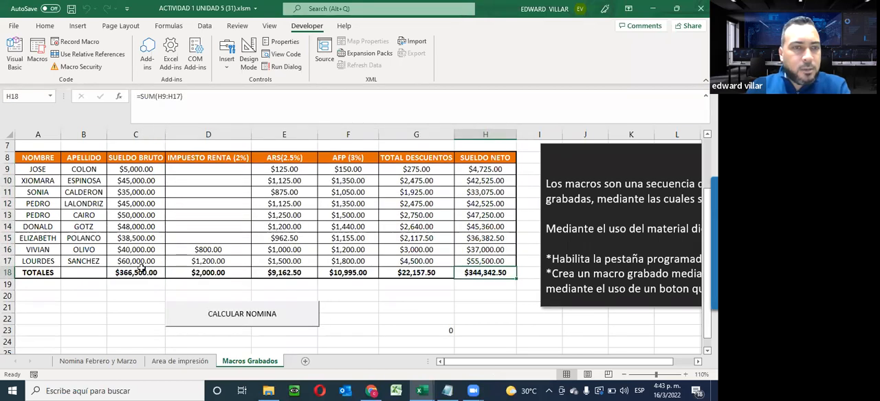
- Clear the totals in C18:H18 and the calculated payroll values in D9:H18
drag(137, 273, 490, 272)
key(Delete)
drag(201, 176, 500, 263)
key(Delete)
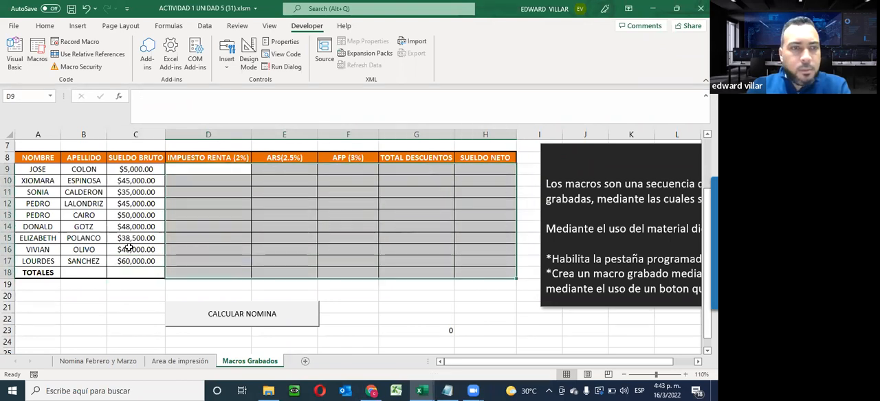
- Set the SUELDO BRUTO in C16 to 50000 and calculate the payroll with the CALCULAR NOMINA button
click(130, 249)
text(50,)
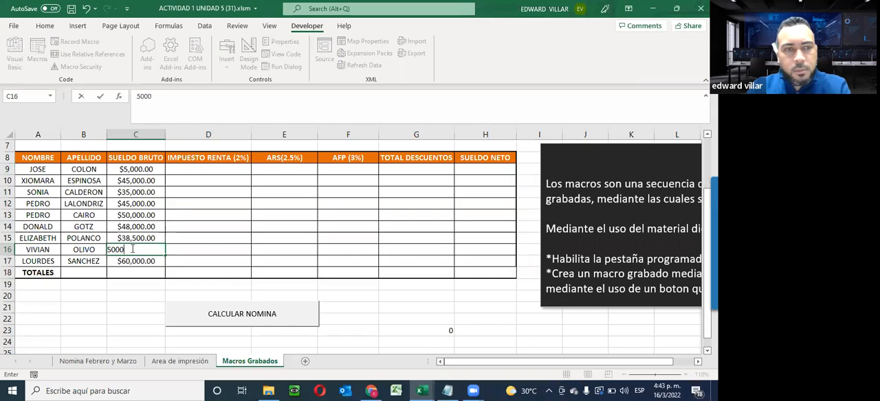
text(000)
key(Return)
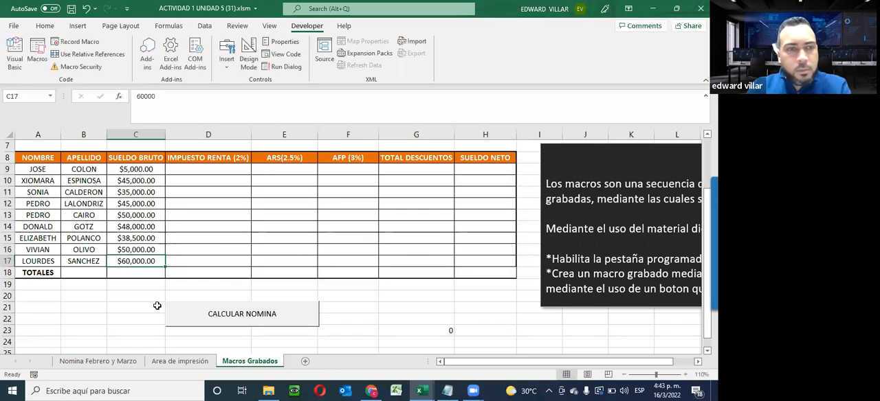
click(230, 316)
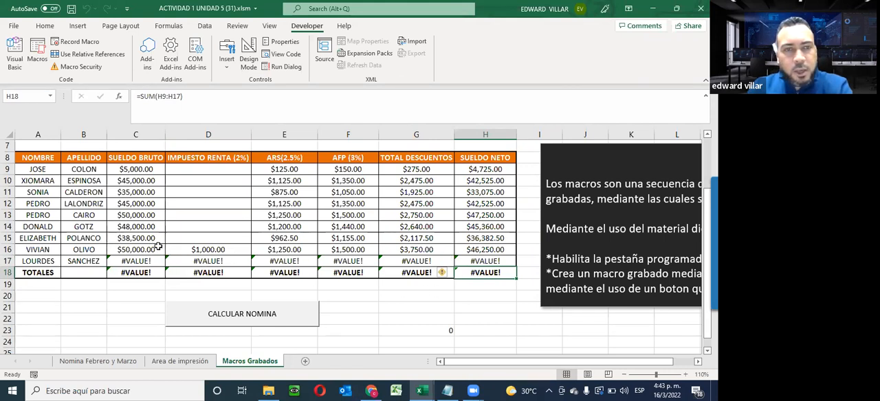
- Check the SUELDO NETO formula in H16, and run the payroll macro again with C16 selected
click(474, 250)
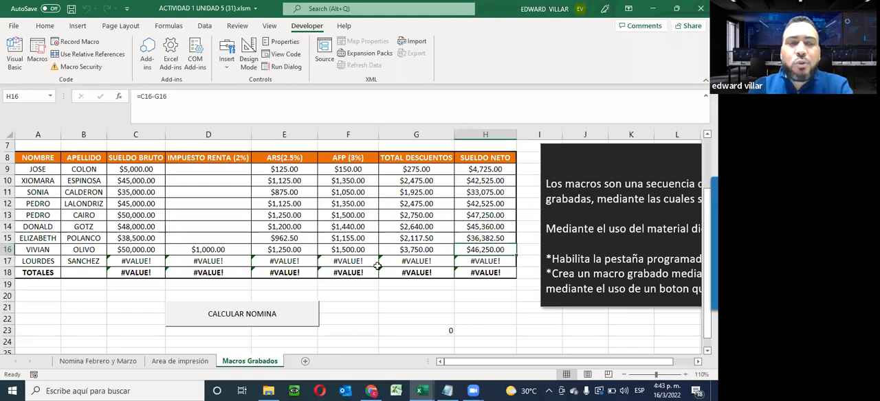
click(119, 251)
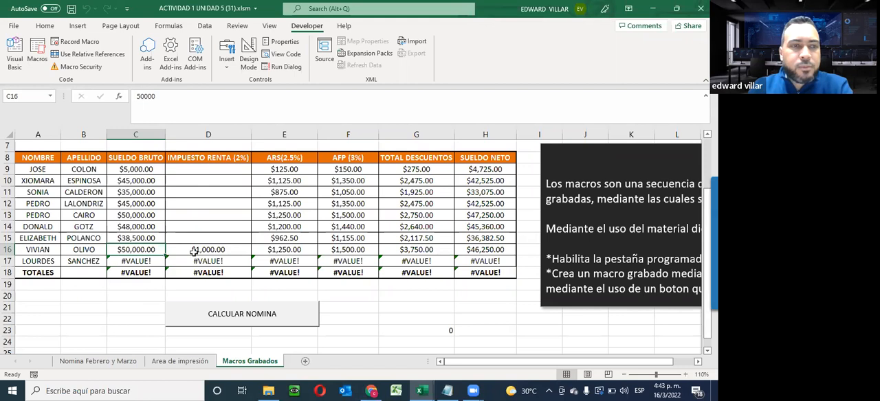
click(227, 320)
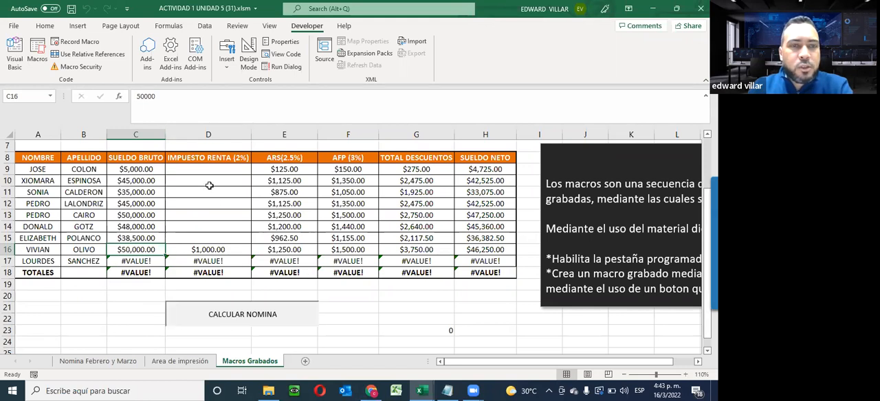
- Clear C16:H18 and the calculated deductions and SUELDO NETO values in D9:H15
scroll(200, 214, up, 2)
click(128, 192)
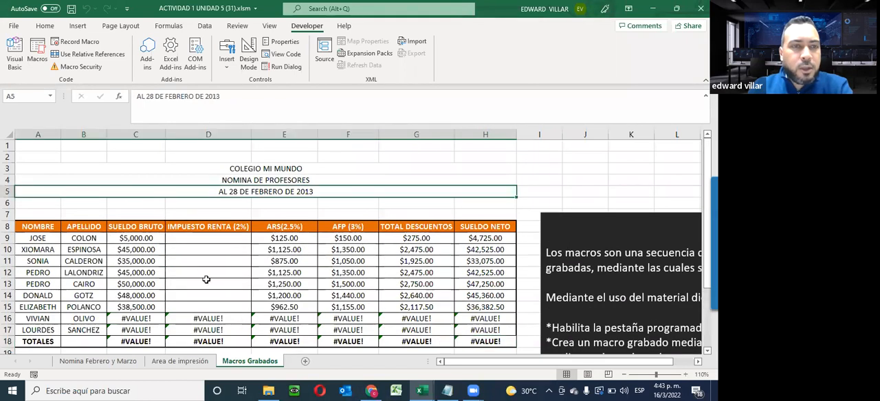
drag(126, 319, 485, 336)
key(Delete)
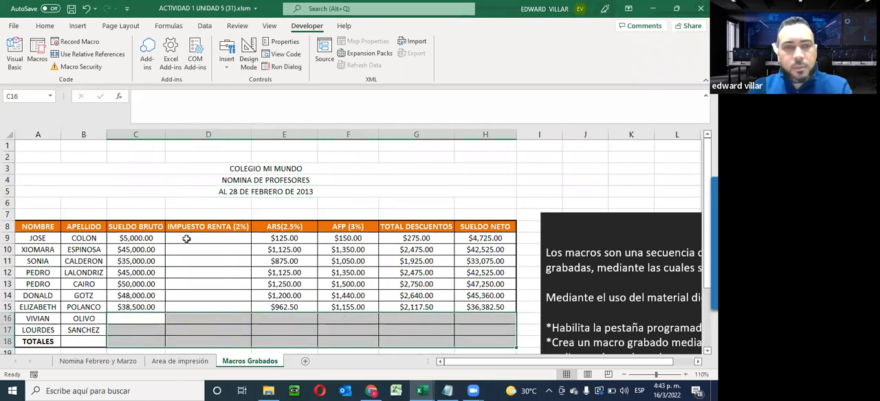
drag(185, 237, 512, 319)
key(Delete)
click(152, 196)
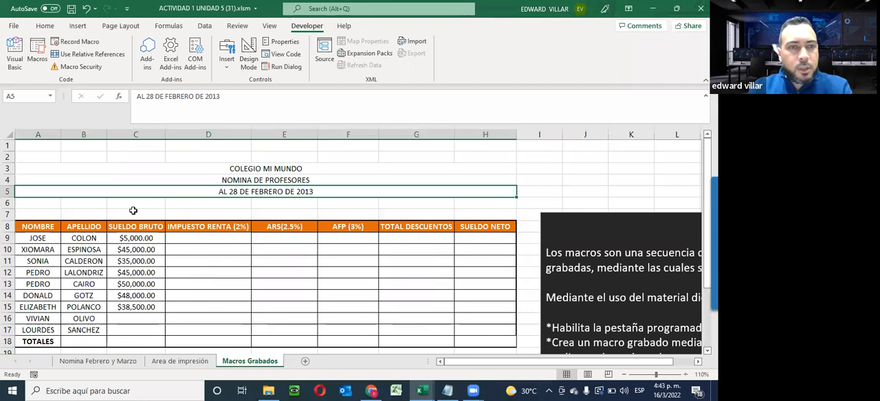
- Run the payroll macro with the empty cell C7 selected and widen the SUELDO BRUTO column
click(136, 212)
scroll(137, 206, down, 2)
click(251, 318)
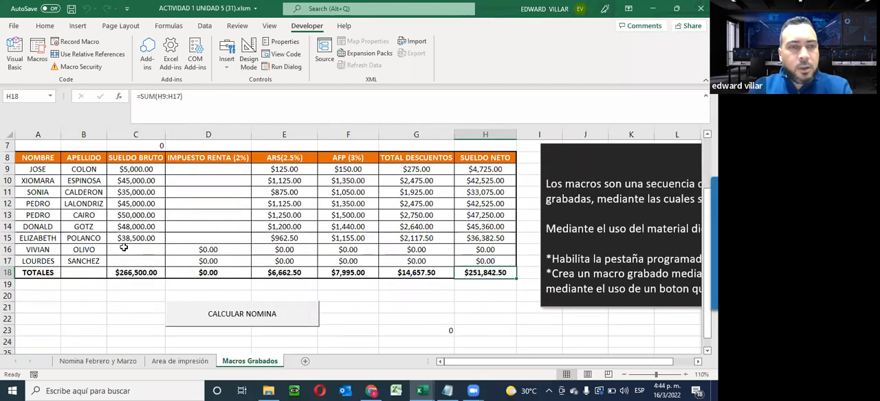
mouse_move(168, 135)
mouse_down()
mouse_move(187, 136)
mouse_move(178, 145)
mouse_up()
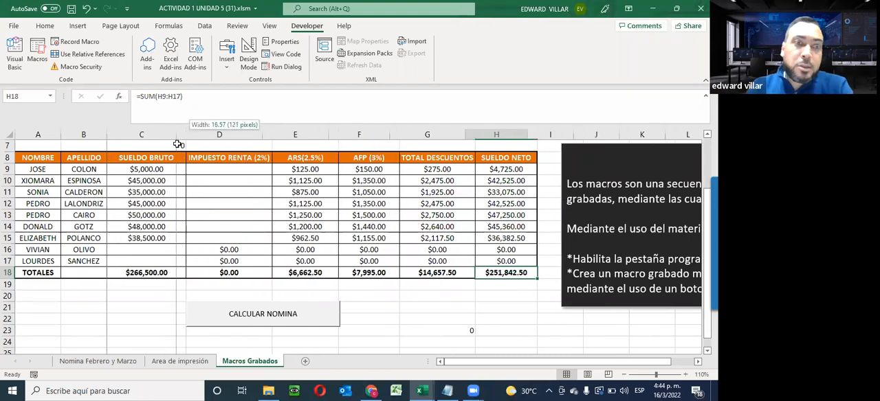
- Switch to the Spanish-language Excel, open ACTIVIDAD 1 UNIDAD 5 (31).xlsx and start recording a macro named NOMINA
scroll(293, 357, down, 2)
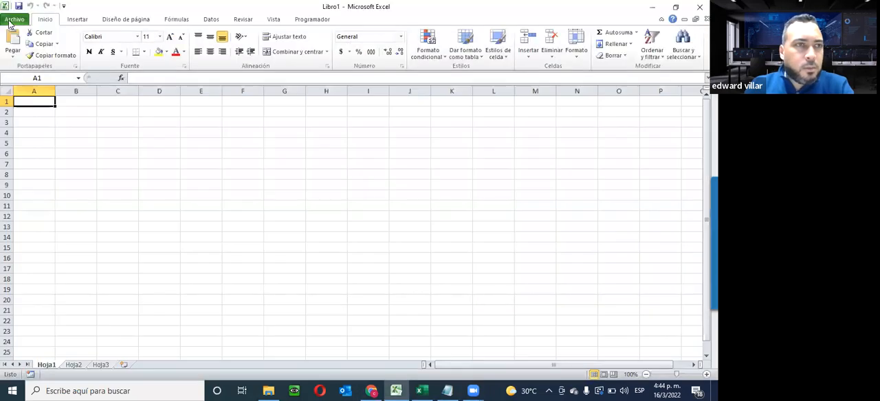
click(461, 303)
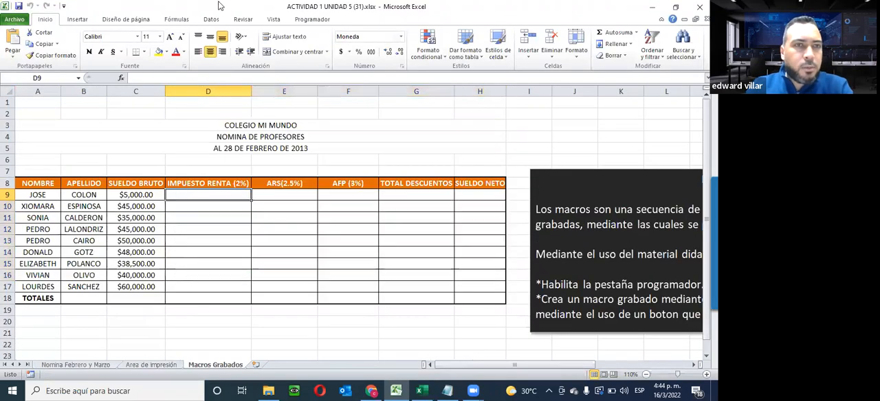
click(314, 19)
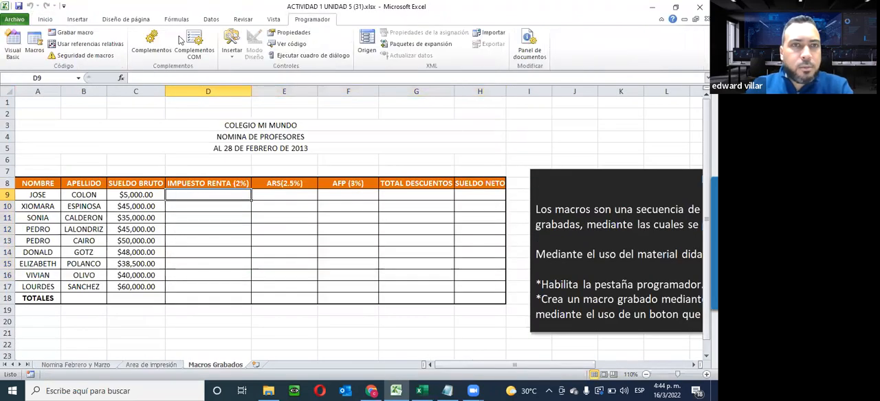
click(76, 33)
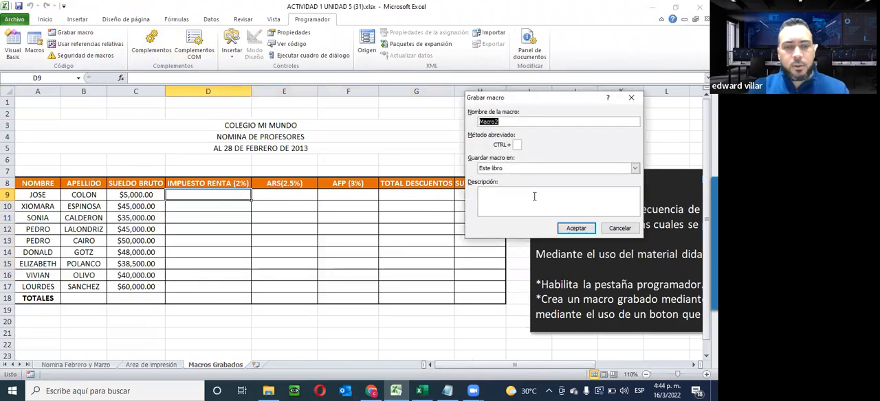
text(no)
text(NOMINA)
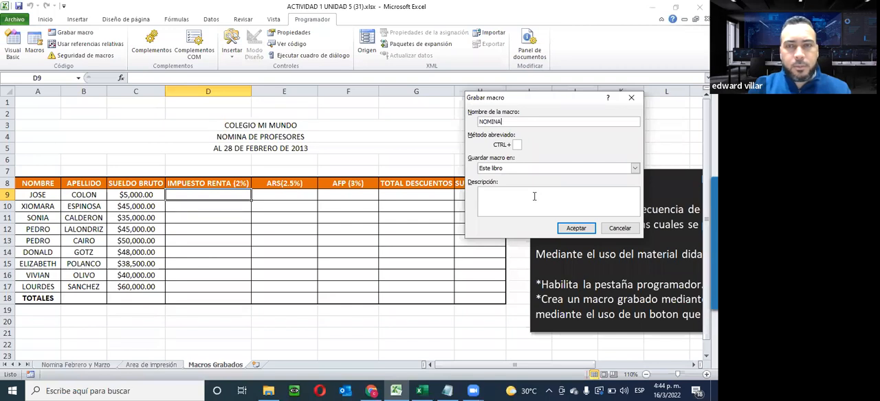
key(Return)
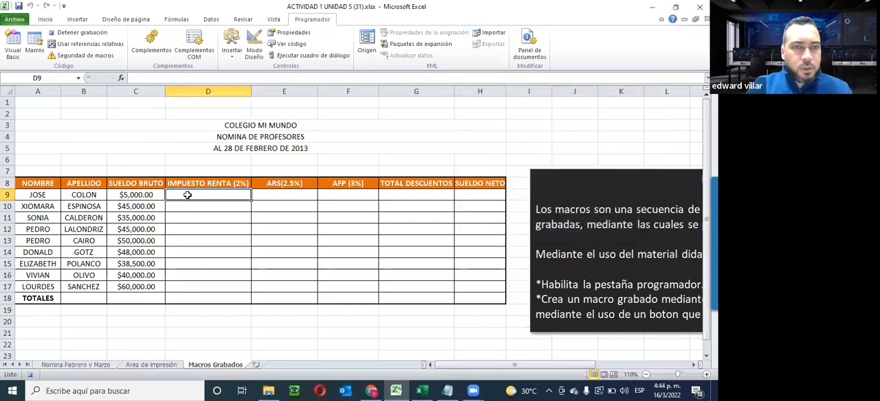
- Calculate IMPUESTO RENTA (2%) in D9 with =C9*2% and fill the formula down to D17
text(=)
click(141, 195)
text(*2%)
key(Return)
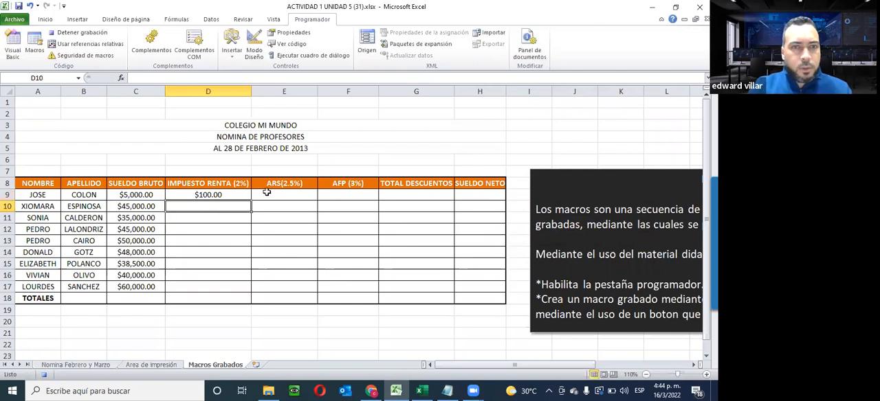
key(Up)
drag(244, 233, 246, 287)
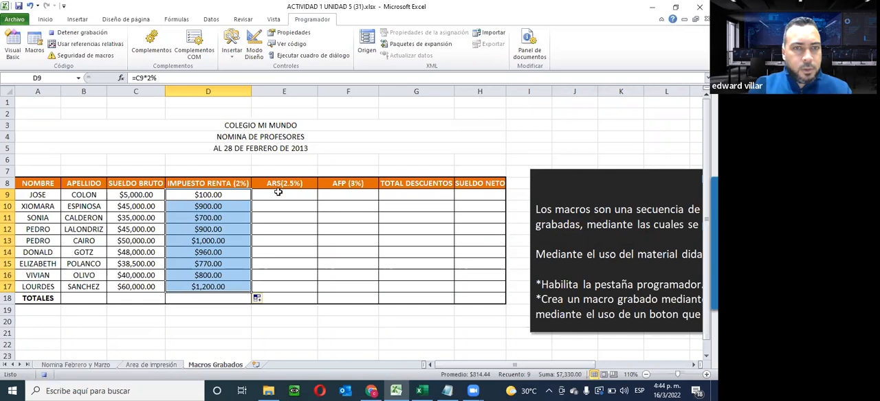
- Calculate ARS(2.5%) in E9 with =C9*2.5% and fill the formula down to E17
click(273, 193)
text(=)
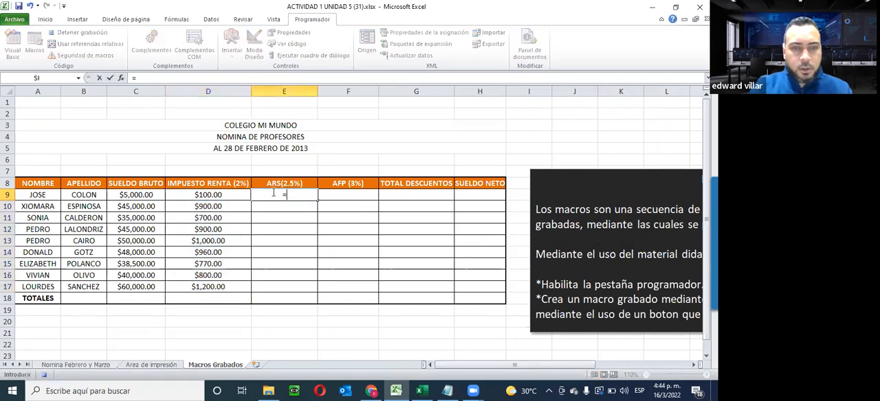
click(145, 196)
text(*)
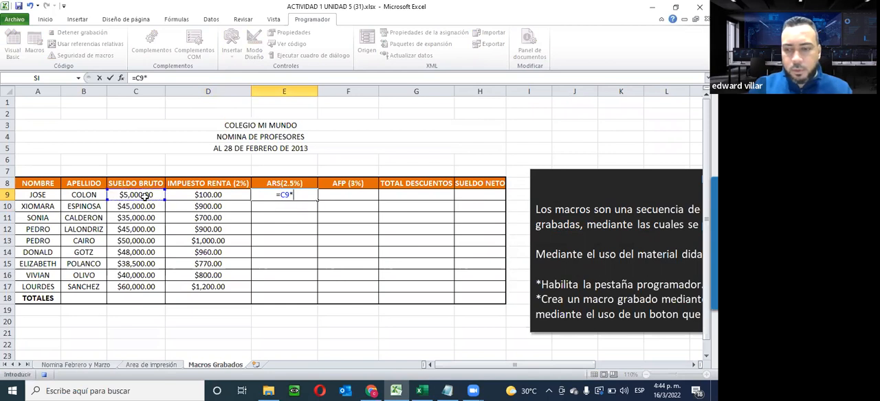
text(2.5%)
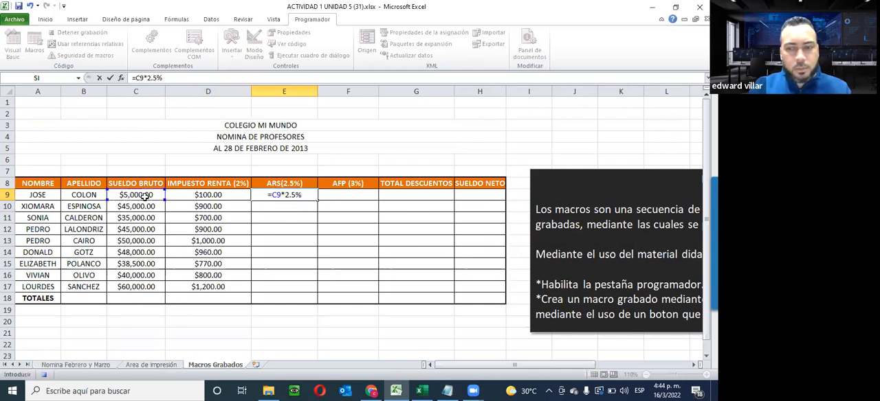
key(Return)
click(296, 195)
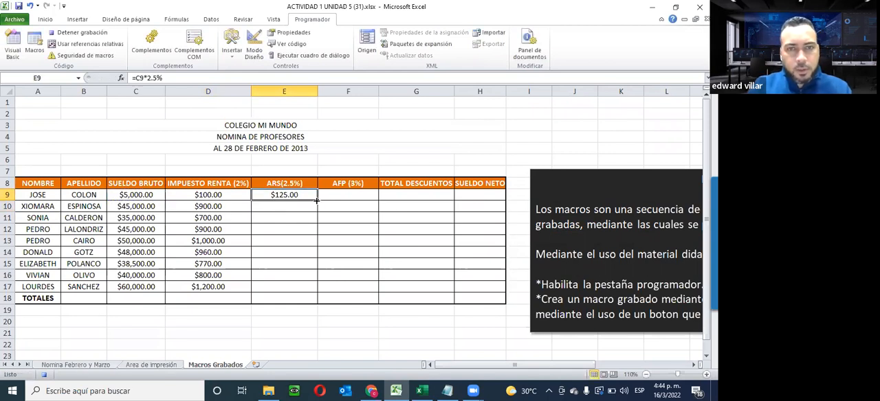
drag(317, 200, 309, 287)
- Calculate AFP (3%) in F9 with =C9*3% and fill the formula down to F17
click(352, 194)
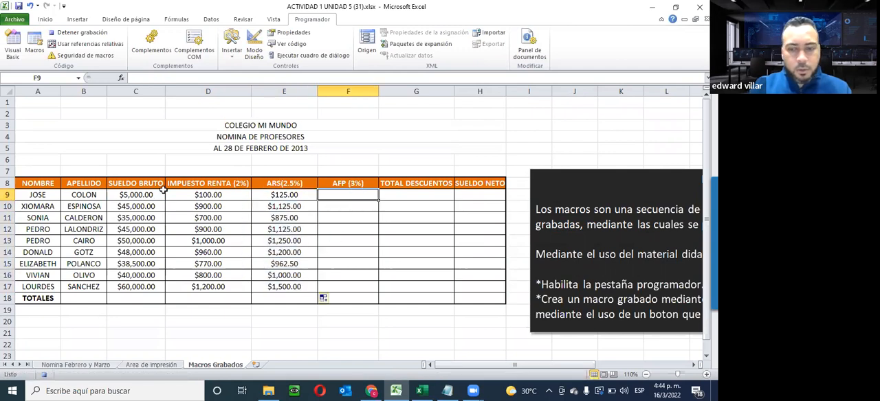
text(=)
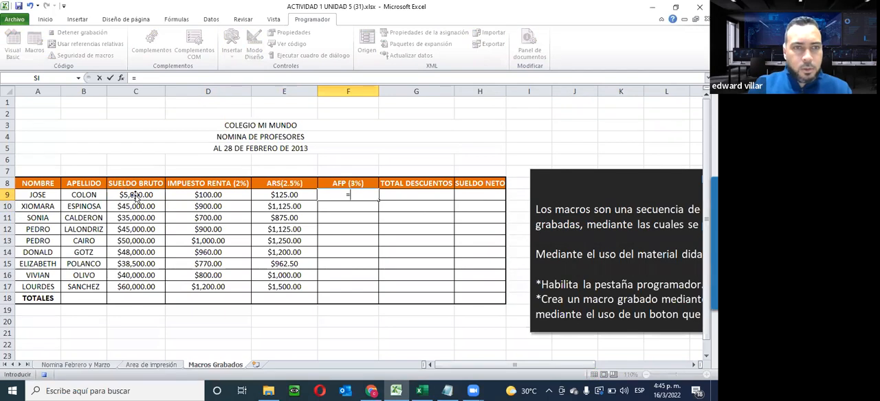
click(136, 195)
text(*3%)
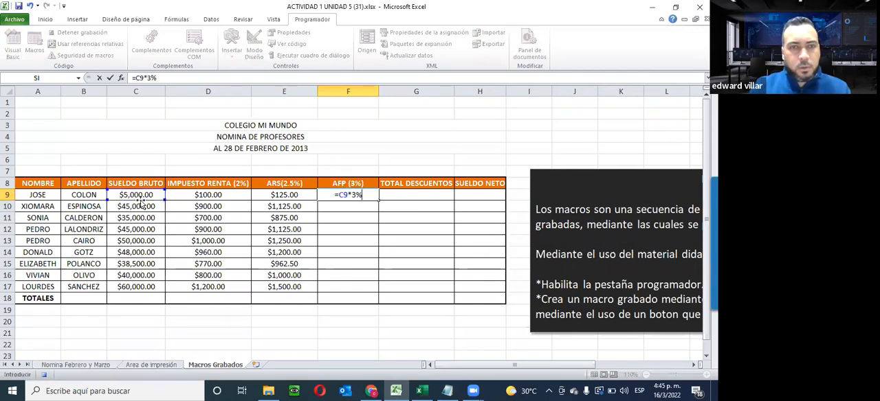
key(Return)
click(374, 198)
drag(379, 198, 379, 291)
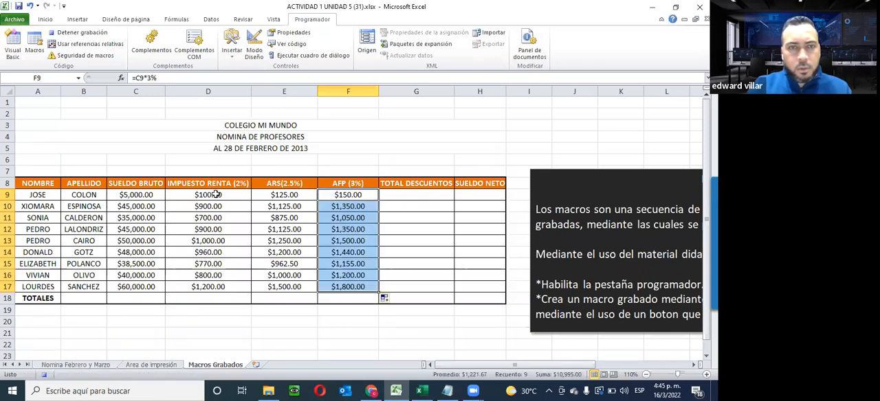
- Calculate TOTAL DESCUENTOS in G9 with an AutoSum of D9:F9 and fill the formula down to G17
drag(217, 195, 394, 197)
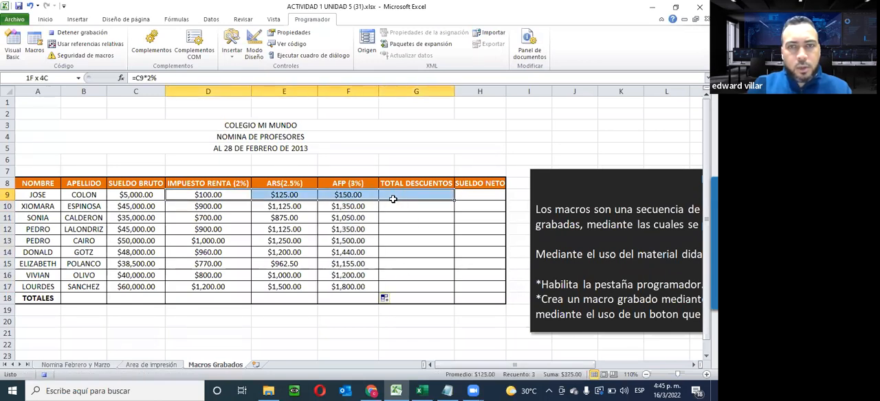
click(46, 19)
click(614, 32)
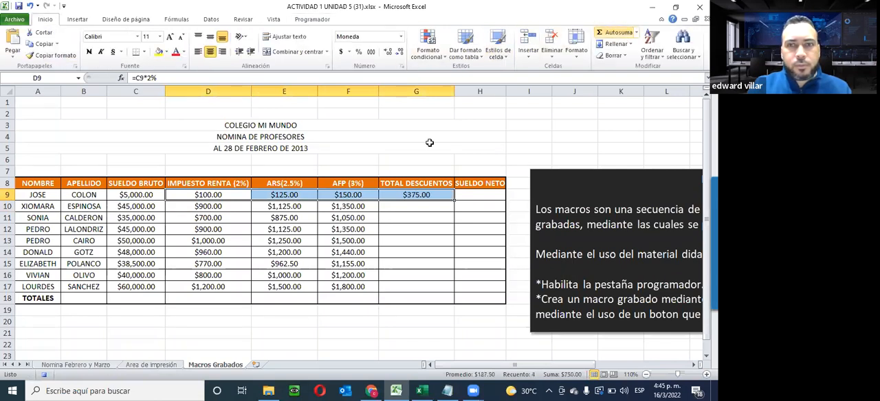
click(429, 196)
drag(451, 209, 440, 288)
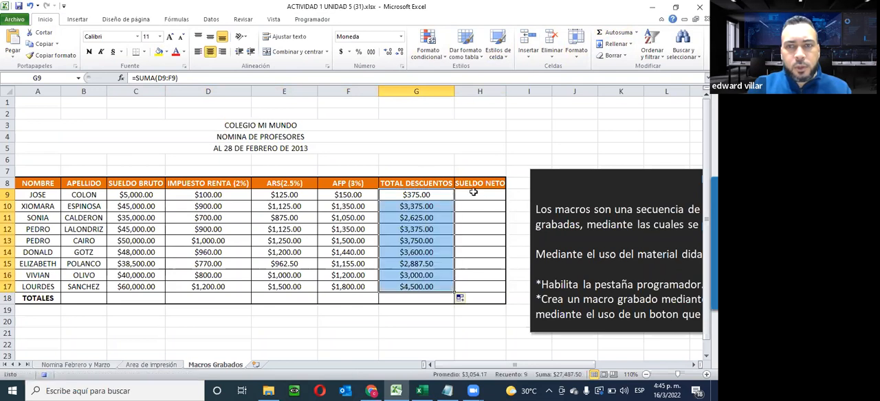
- Calculate SUELDO NETO in H9 with =C9-G9 and fill the formula down to H17
click(460, 194)
text(=)
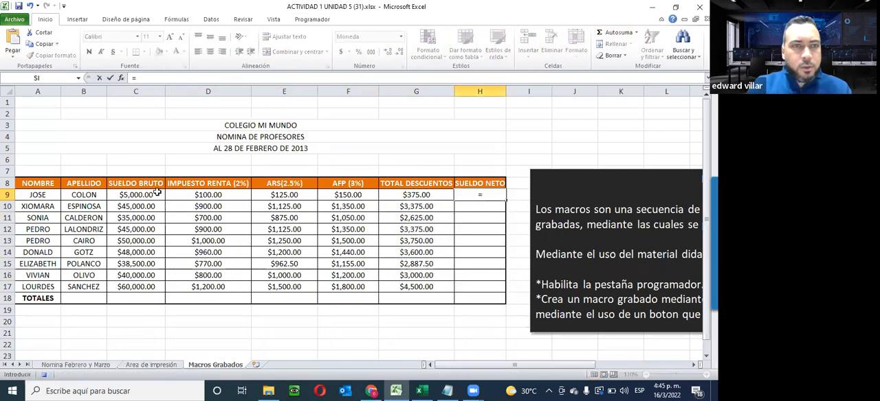
click(149, 196)
text(-)
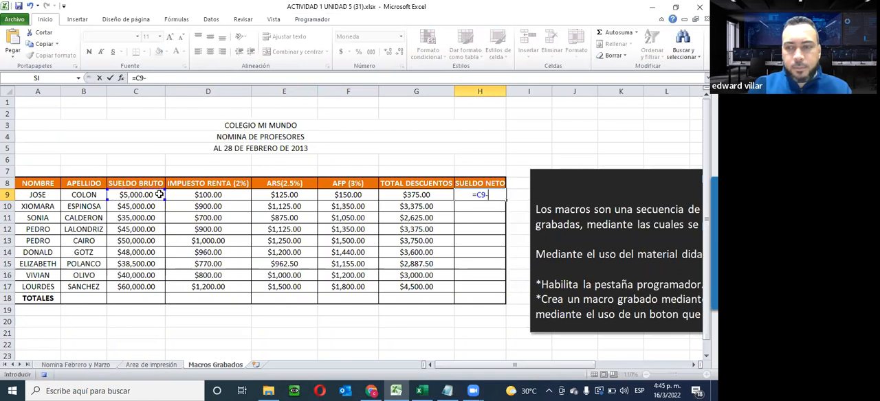
click(413, 195)
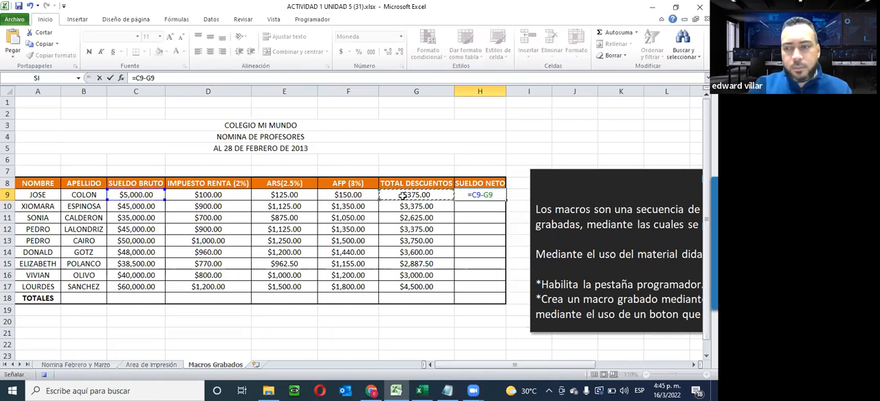
key(Return)
click(470, 196)
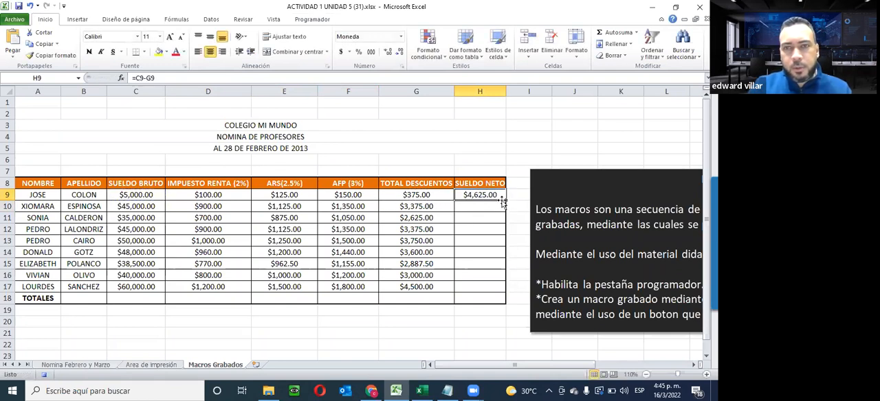
drag(504, 199, 492, 288)
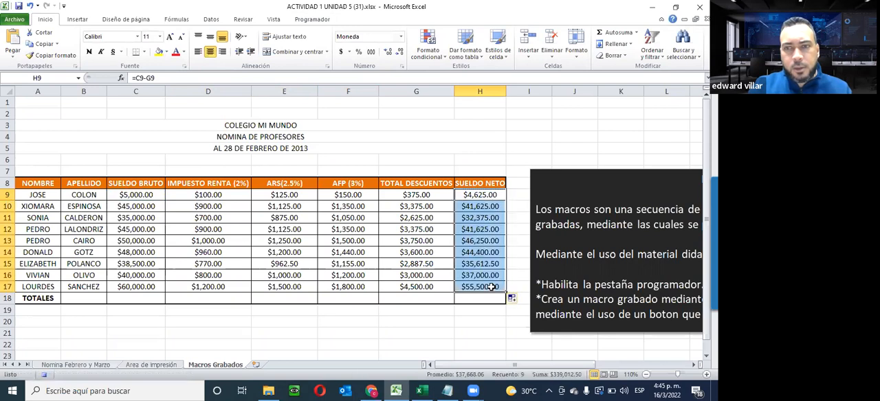
- Fill the TOTALES row from C18 to H18 with AutoSum totals of rows 9 to 17 of each column
drag(123, 198, 127, 297)
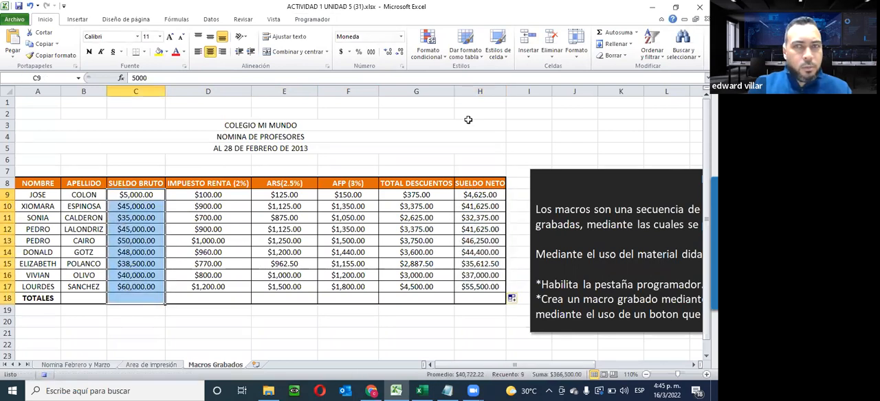
click(600, 34)
drag(208, 195, 213, 296)
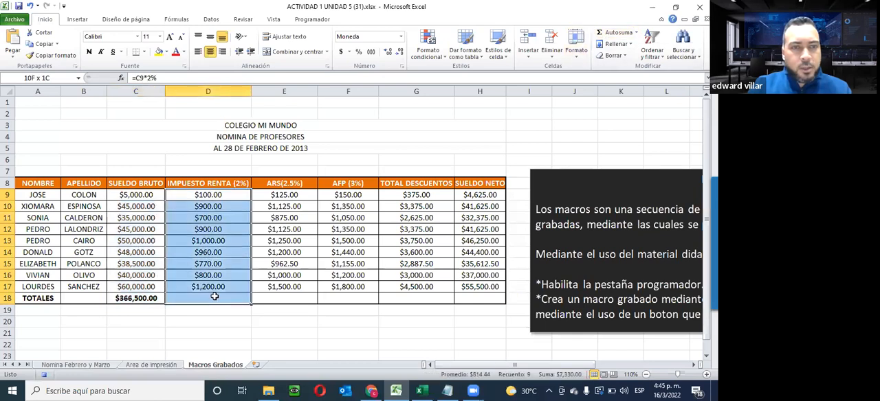
key(alt+equal)
drag(285, 194, 287, 299)
click(600, 33)
drag(356, 197, 347, 298)
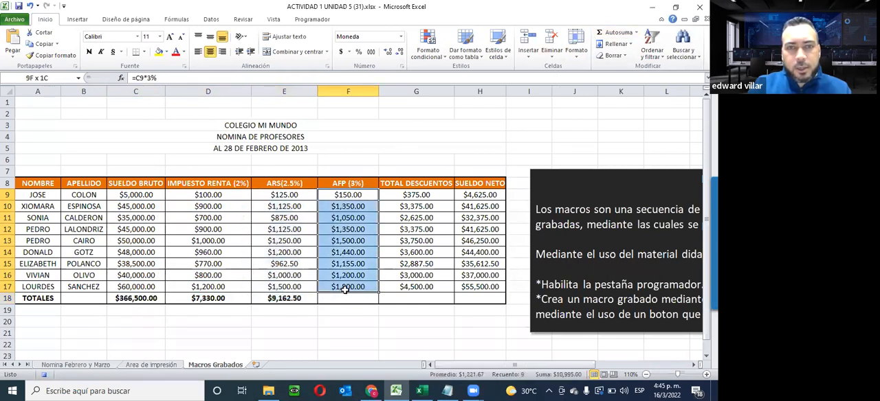
click(605, 33)
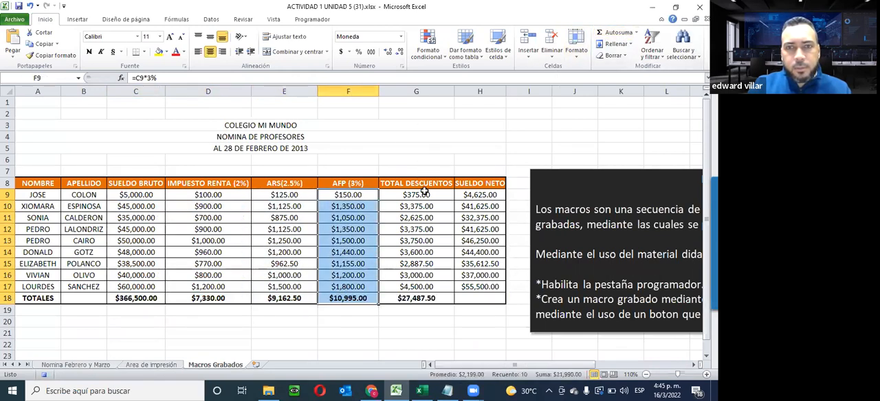
drag(479, 196, 479, 301)
click(603, 33)
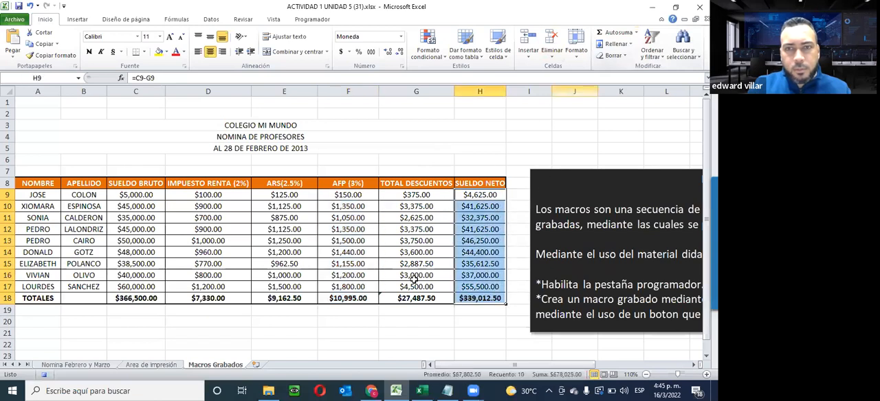
- Select the empty cell G20, stop recording the macro and check the list of available macros
click(384, 321)
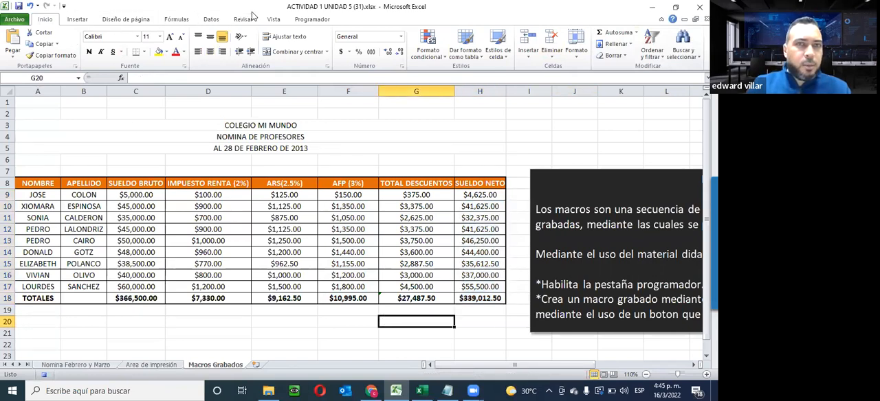
click(312, 18)
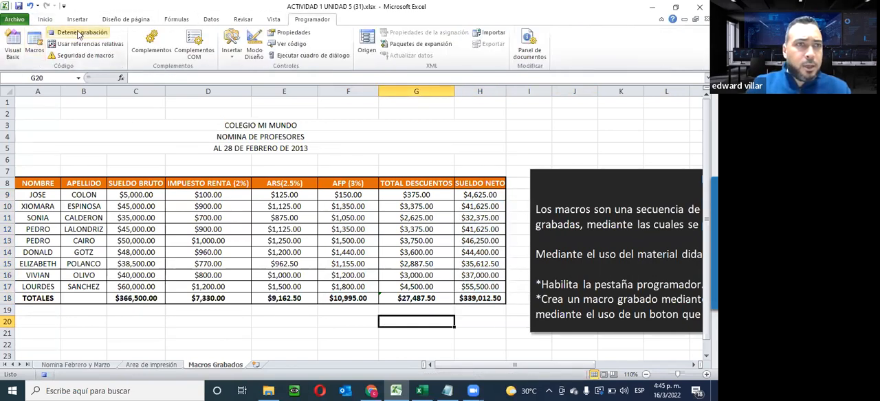
click(79, 33)
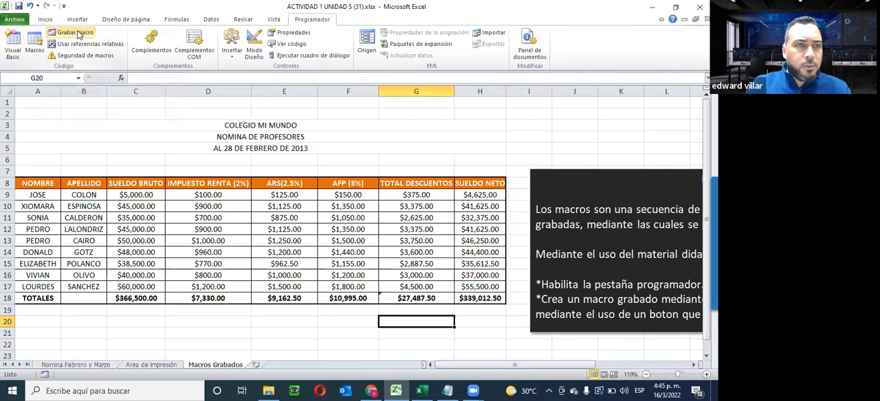
click(35, 46)
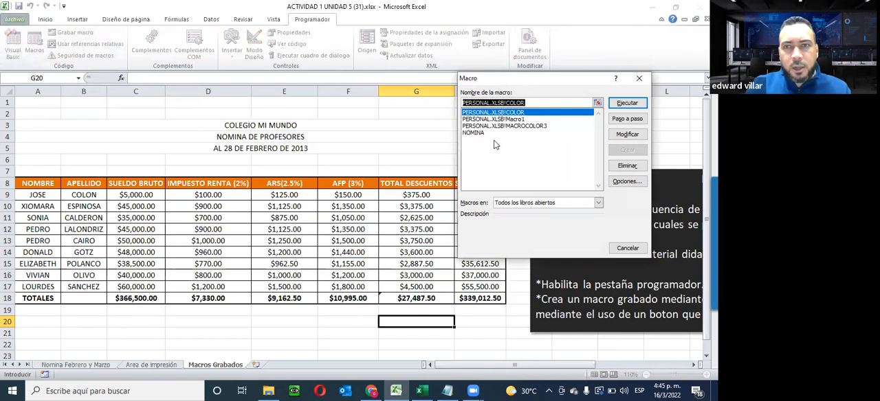
click(627, 248)
- Start inserting a form control button on the Macros Grabados sheet
click(231, 44)
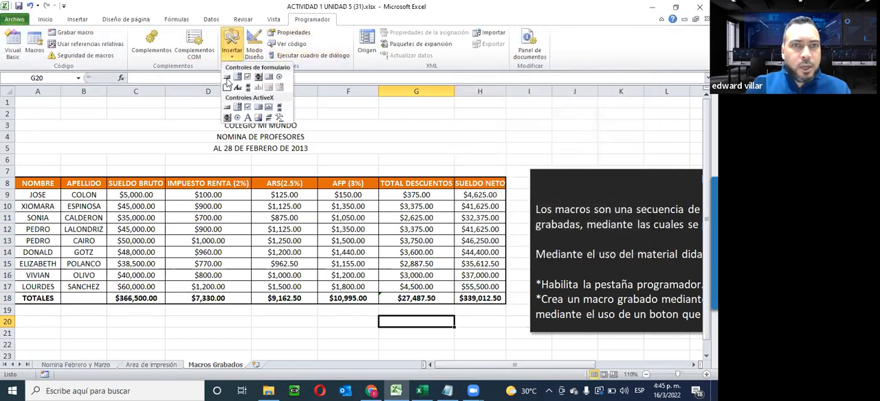
click(228, 77)
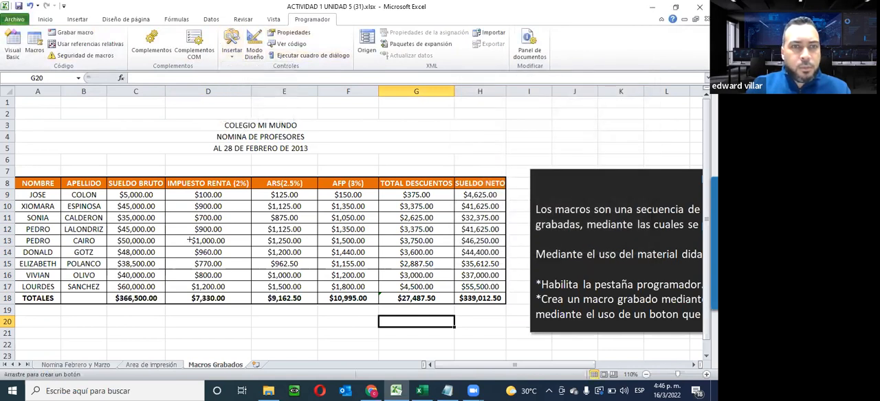